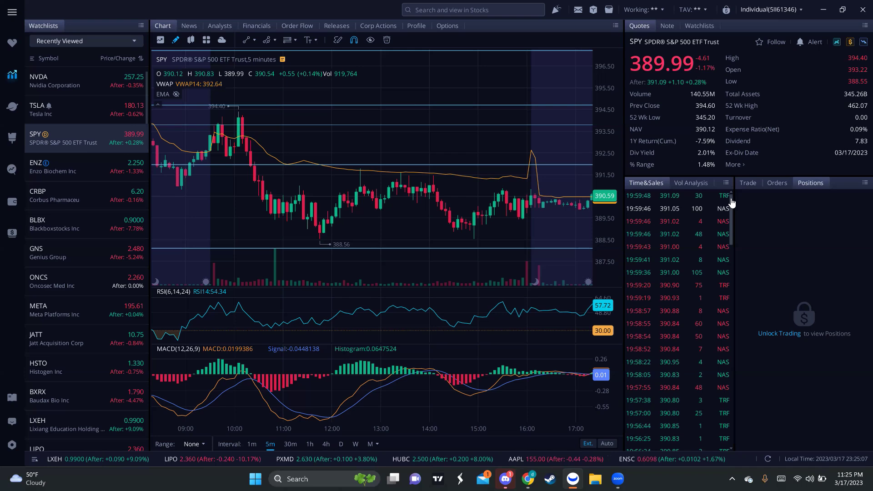
# Step: Select SPY in the watchlist and review its 5-minute chart for the March 17 session
pyautogui.scroll(-3, 296, 399)
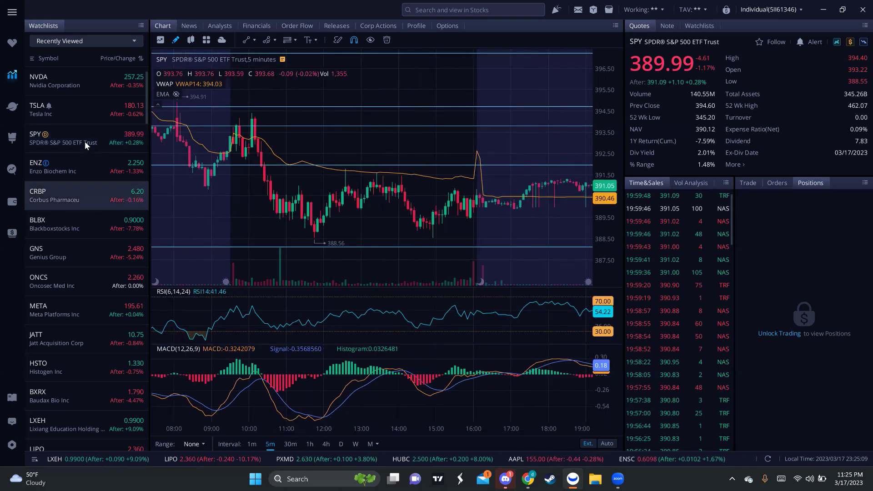
pyautogui.click(84, 141)
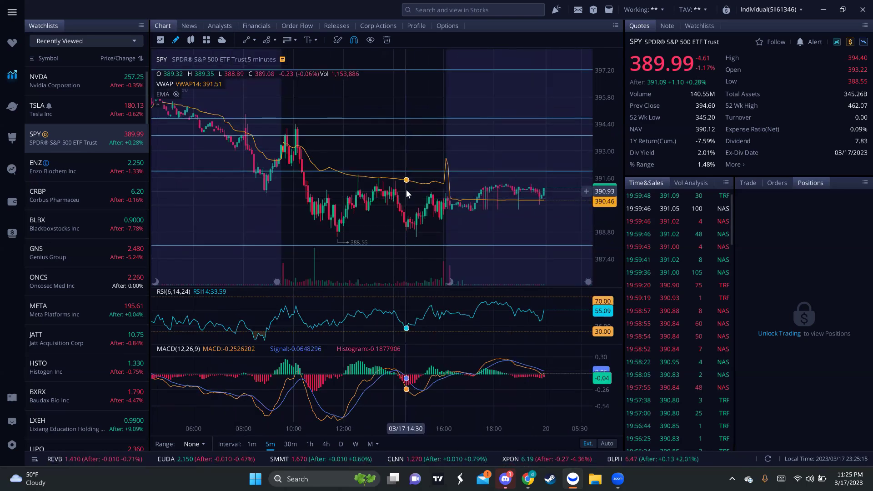
pyautogui.scroll(2, 406, 189)
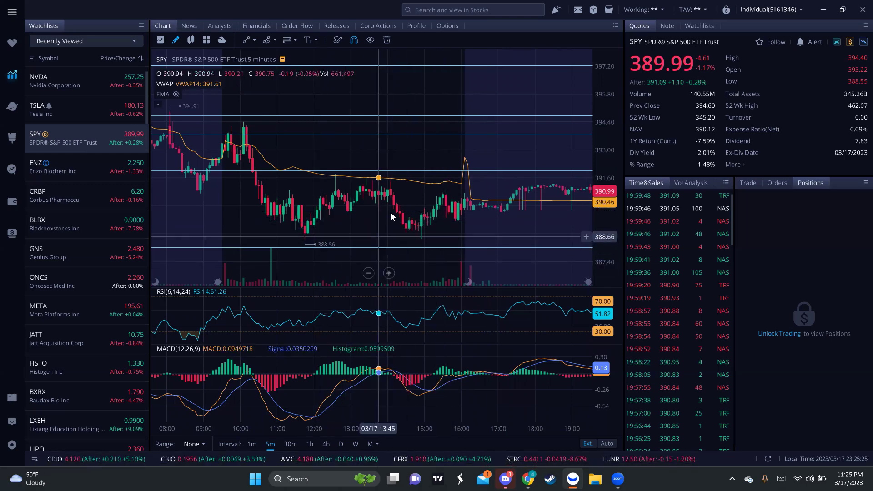
# Step: Switch the SPY chart to the 1-minute interval and examine the March 17 price action from the morning to the afternoon
pyautogui.click(252, 446)
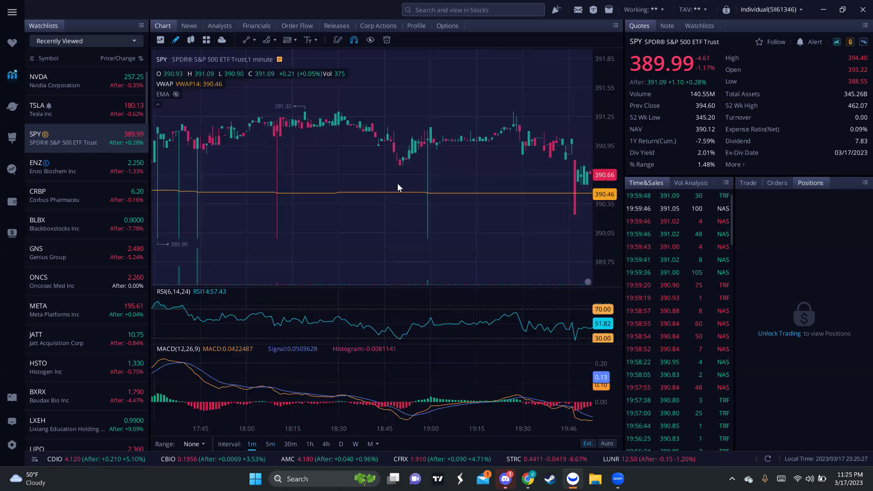
pyautogui.moveTo(519, 181); pyautogui.dragTo(600, 190)
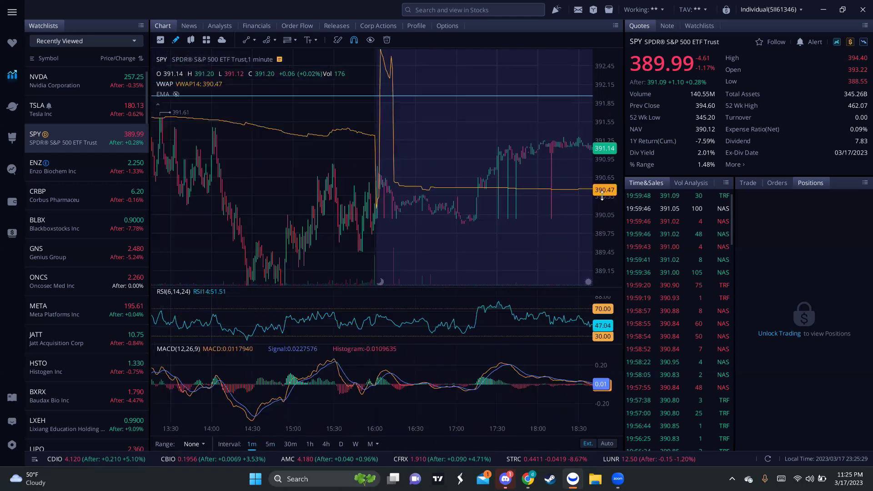
pyautogui.moveTo(606, 98); pyautogui.dragTo(612, 240)
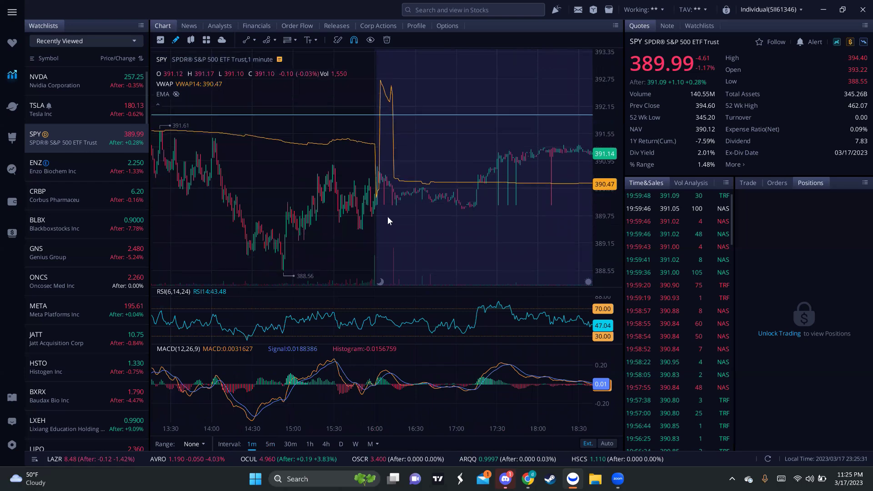
pyautogui.moveTo(389, 216); pyautogui.dragTo(460, 215)
pyautogui.scroll(3, 461, 215)
pyautogui.scroll(5, 390, 179)
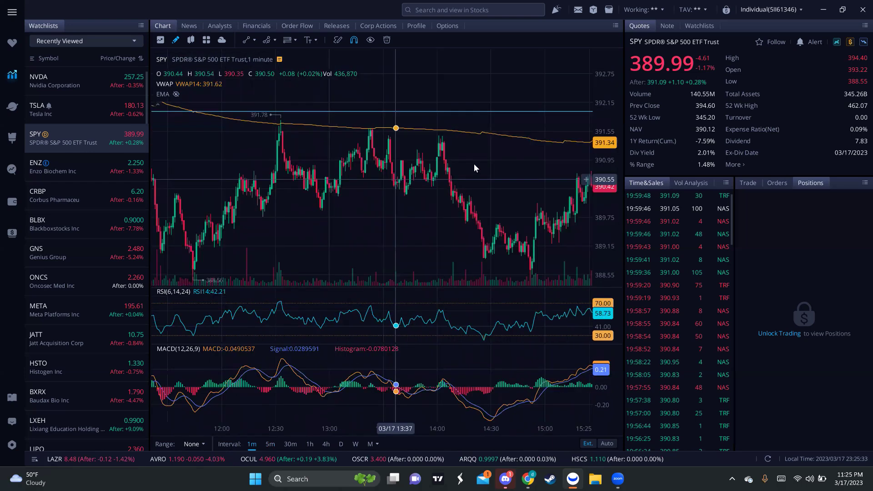
pyautogui.moveTo(595, 253); pyautogui.dragTo(595, 269)
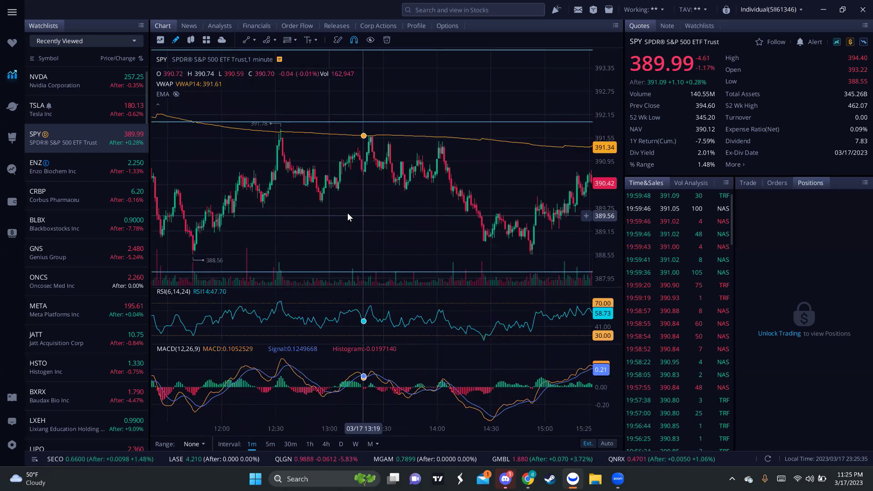
pyautogui.scroll(2, 593, 128)
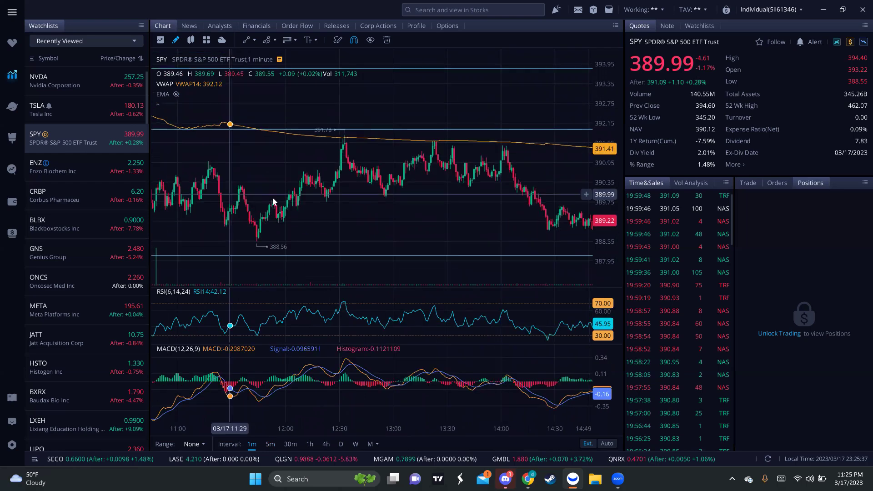
pyautogui.scroll(3, 252, 186)
pyautogui.scroll(2, 343, 200)
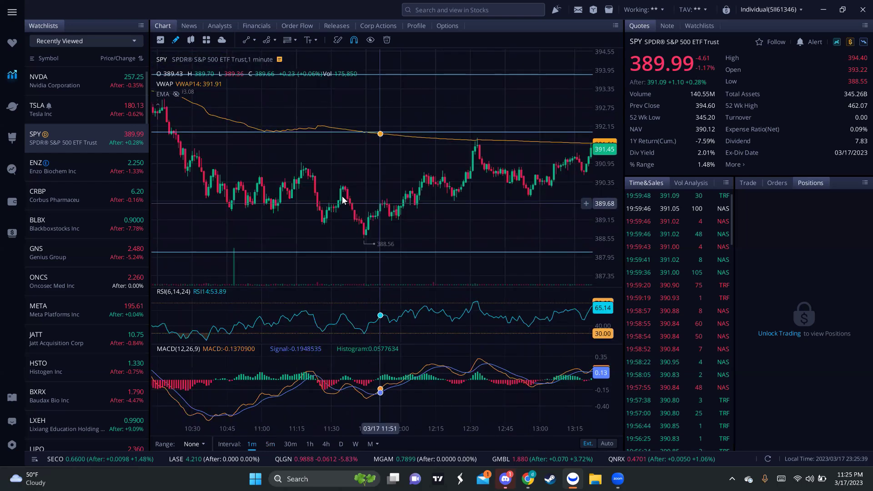
pyautogui.scroll(-1, 313, 172)
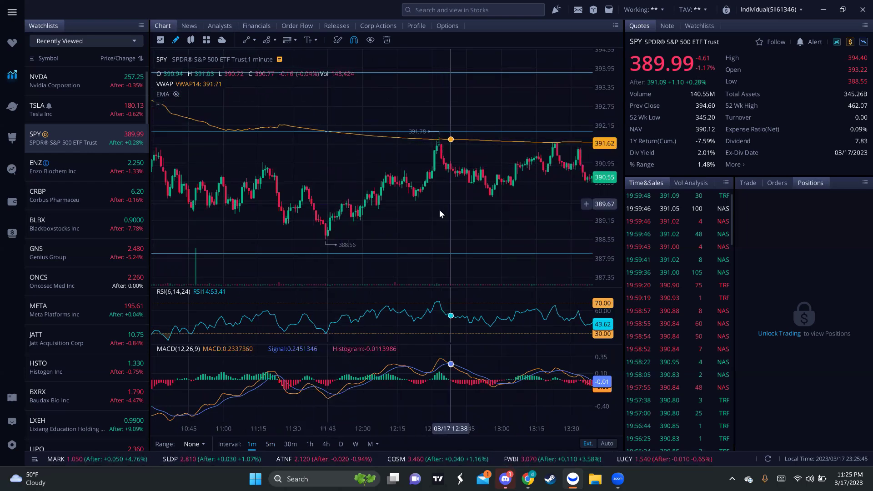
# Step: Set the SPY chart to the 5-minute interval and bring the March 17 regular session into focus
pyautogui.click(270, 444)
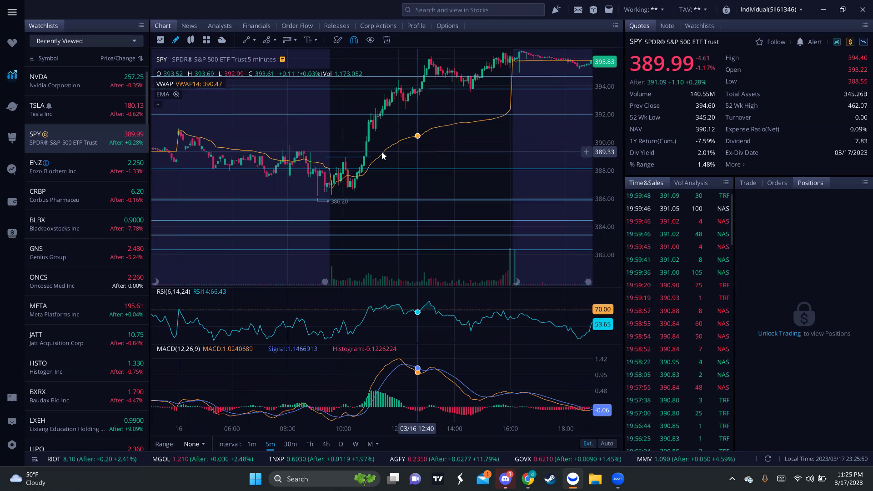
pyautogui.moveTo(470, 146); pyautogui.dragTo(259, 147)
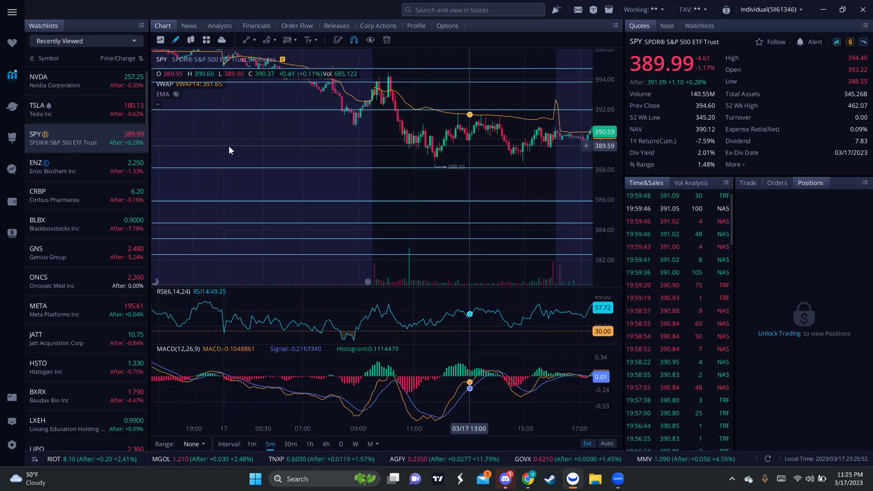
pyautogui.moveTo(429, 140); pyautogui.dragTo(358, 158)
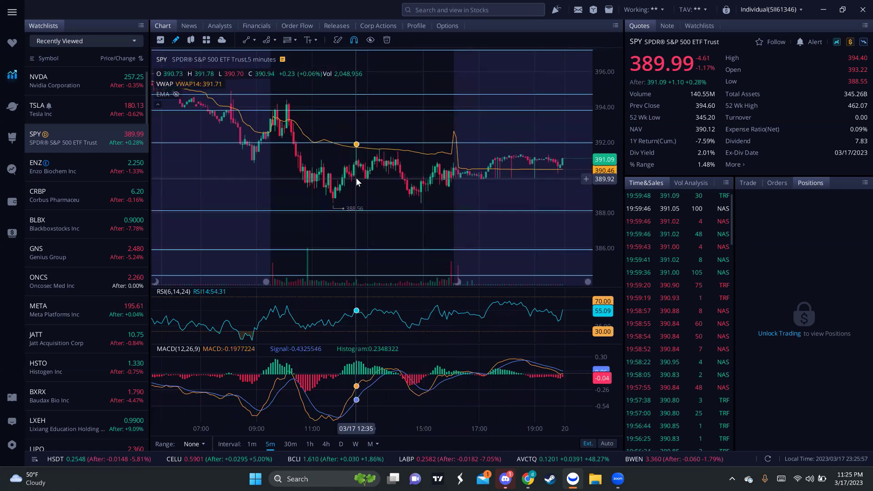
pyautogui.scroll(3, 357, 179)
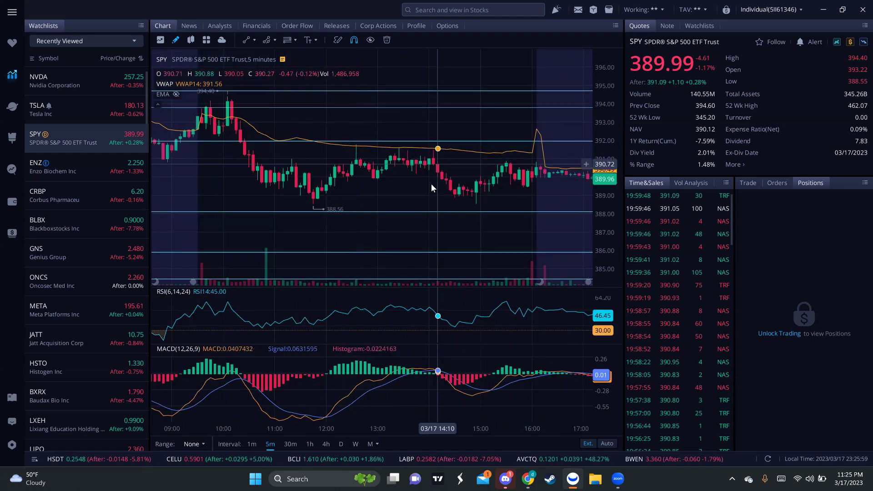
pyautogui.scroll(-1, 431, 183)
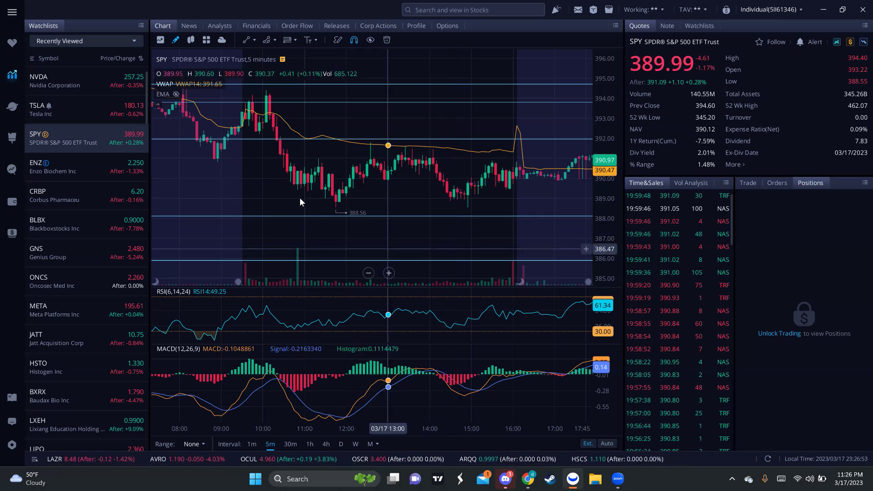
# Step: Make the hidden EMA indicator visible on the SPY 5-minute chart
pyautogui.moveTo(258, 172); pyautogui.dragTo(309, 212)
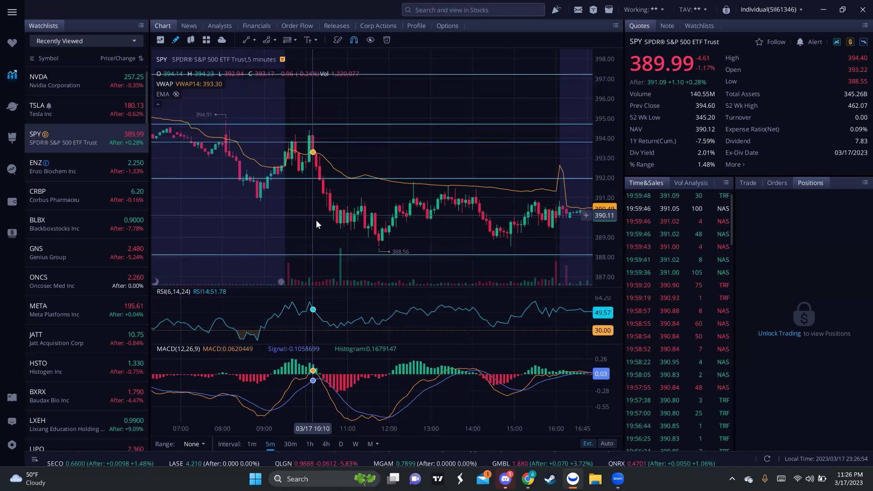
pyautogui.scroll(2, 315, 217)
pyautogui.scroll(2, 313, 194)
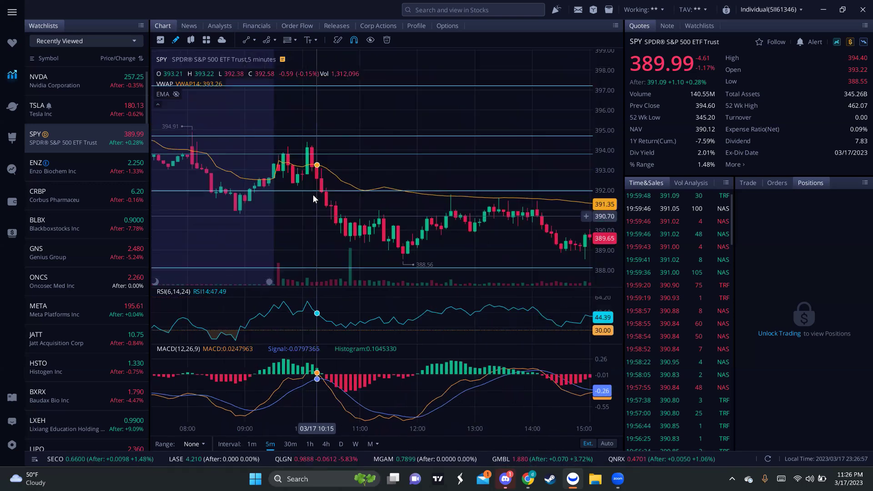
pyautogui.scroll(-1, 294, 181)
pyautogui.scroll(-1, 288, 213)
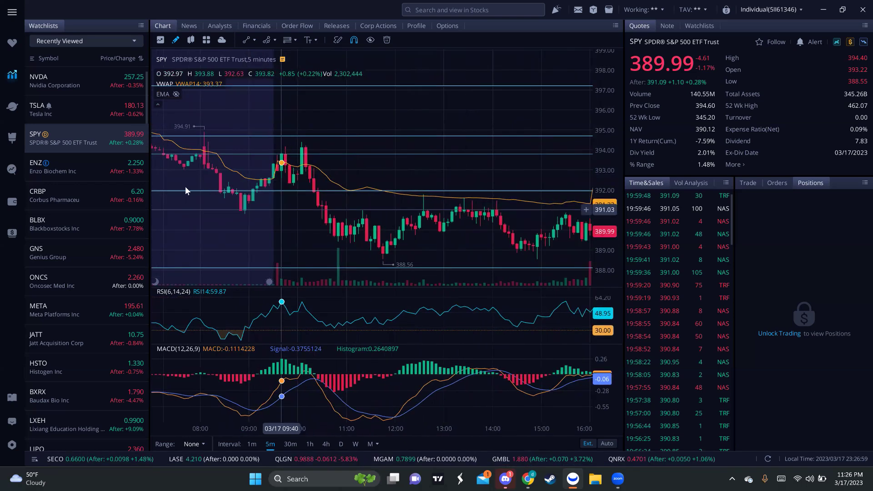
pyautogui.moveTo(176, 193); pyautogui.dragTo(294, 206)
pyautogui.click(176, 93)
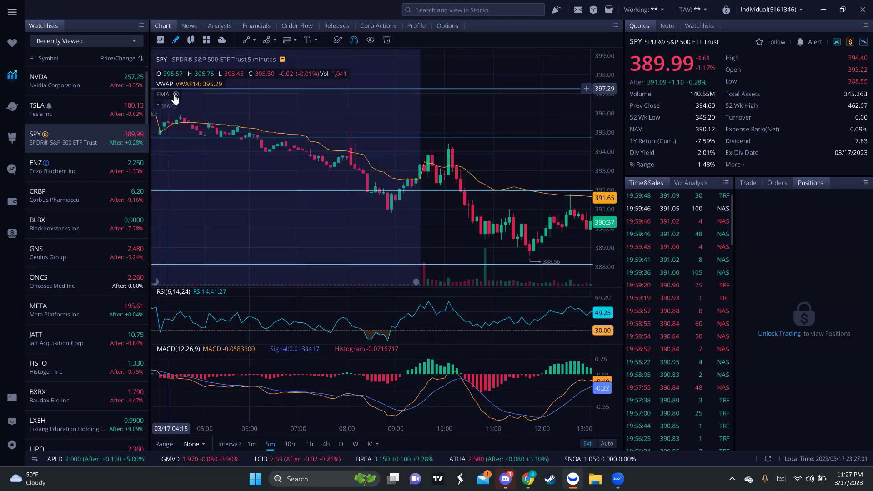
# Step: Examine SPY's March 17 morning decline against the EMA 20, EMA 60, EMA 200 and VWAP lines
pyautogui.moveTo(470, 214); pyautogui.dragTo(375, 209)
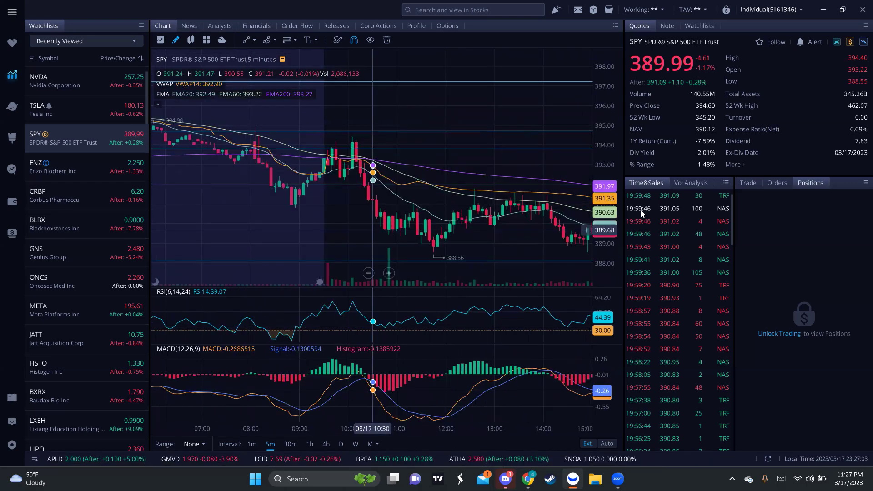
pyautogui.moveTo(603, 223); pyautogui.dragTo(603, 121)
pyautogui.scroll(2, 323, 149)
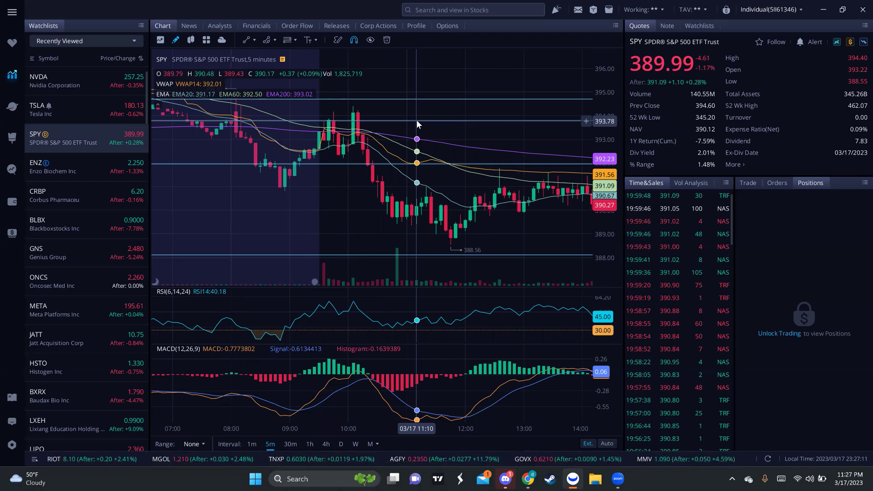
pyautogui.scroll(-1, 417, 120)
pyautogui.scroll(1, 418, 132)
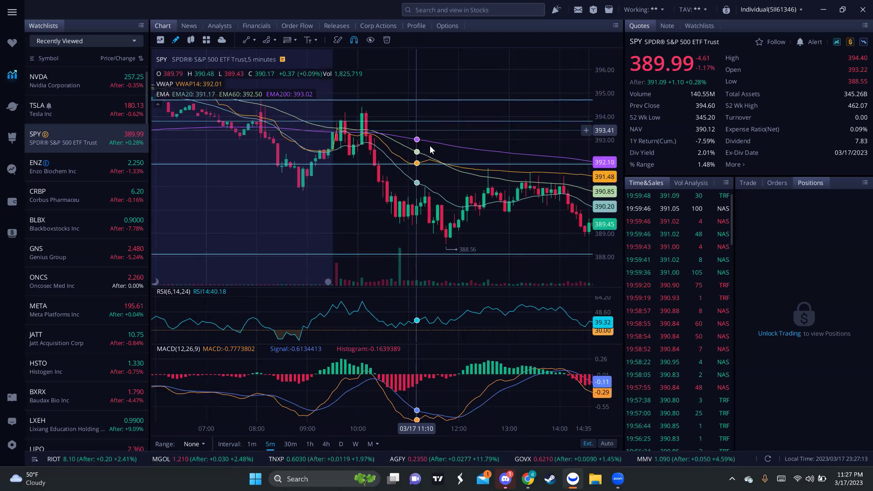
pyautogui.moveTo(341, 145); pyautogui.dragTo(313, 130)
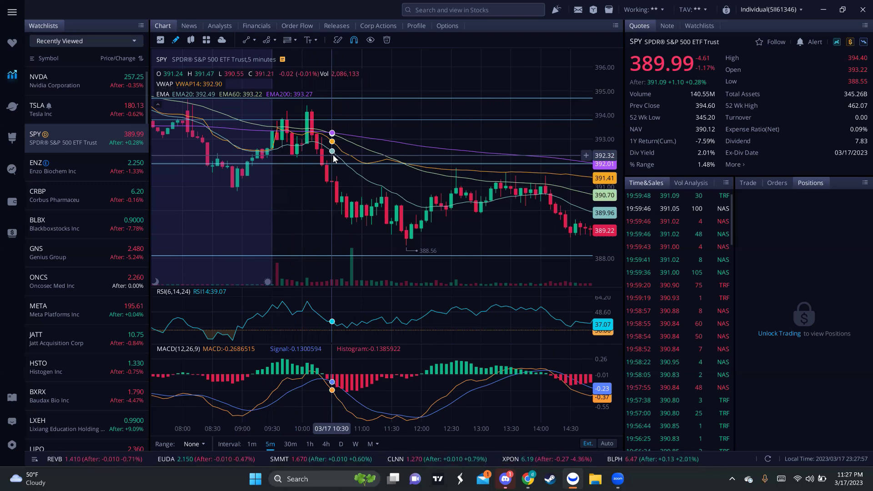
pyautogui.moveTo(396, 222); pyautogui.dragTo(340, 210)
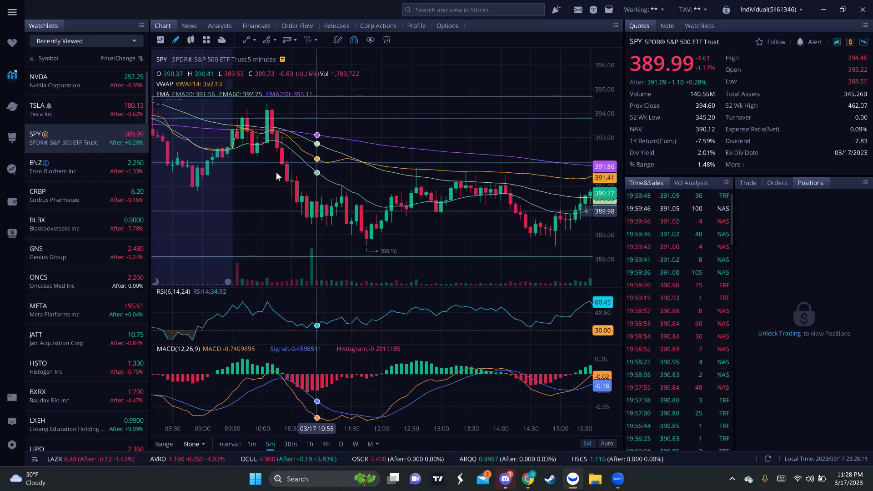
pyautogui.moveTo(275, 209); pyautogui.dragTo(341, 164)
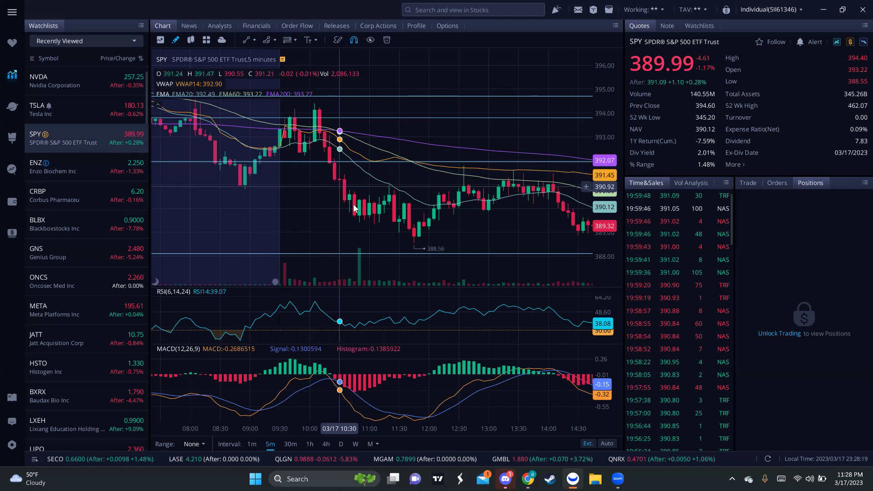
pyautogui.moveTo(369, 218); pyautogui.dragTo(330, 209)
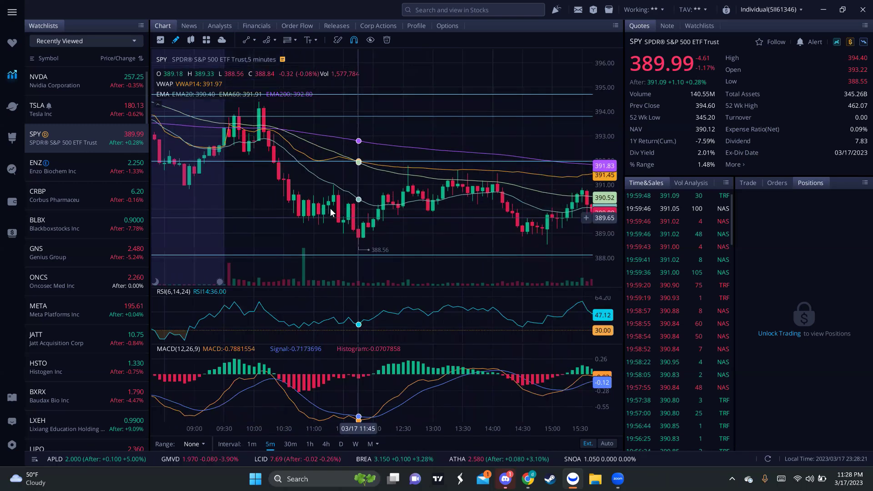
# Step: Examine SPY's midday, afternoon and after-hours candles on March 17 relative to the EMA and VWAP lines
pyautogui.hscroll(2, 374, 218)
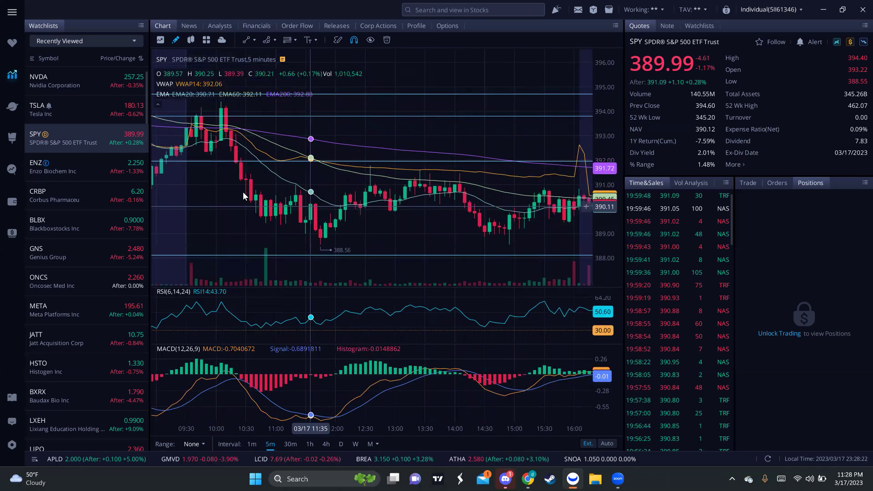
pyautogui.hscroll(1, 237, 184)
pyautogui.scroll(-2, 400, 210)
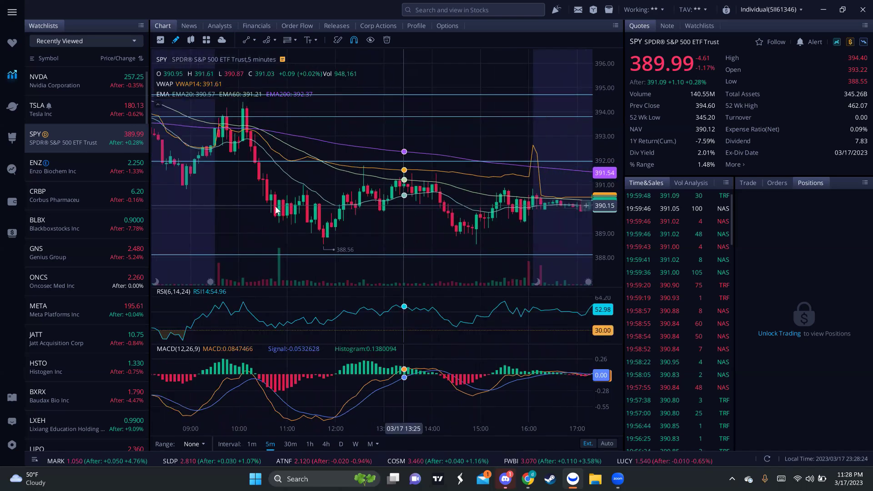
pyautogui.hscroll(3, 393, 213)
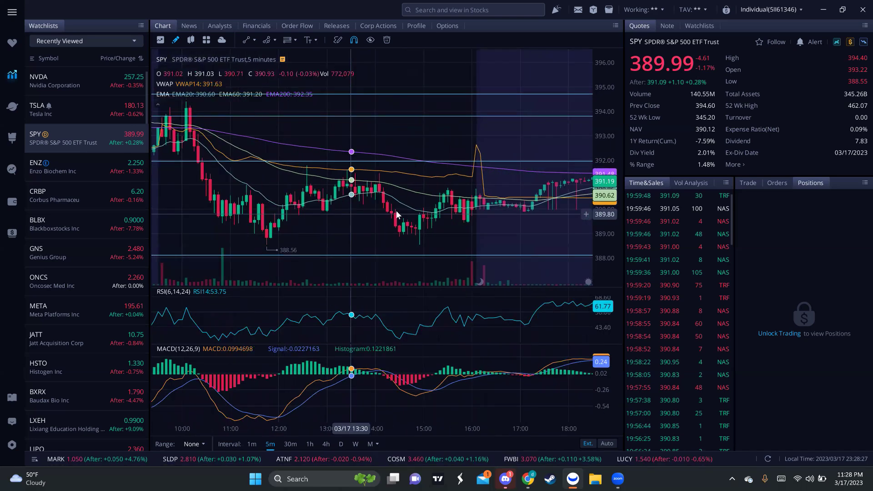
pyautogui.scroll(-3, 403, 221)
pyautogui.moveTo(494, 218); pyautogui.dragTo(401, 216)
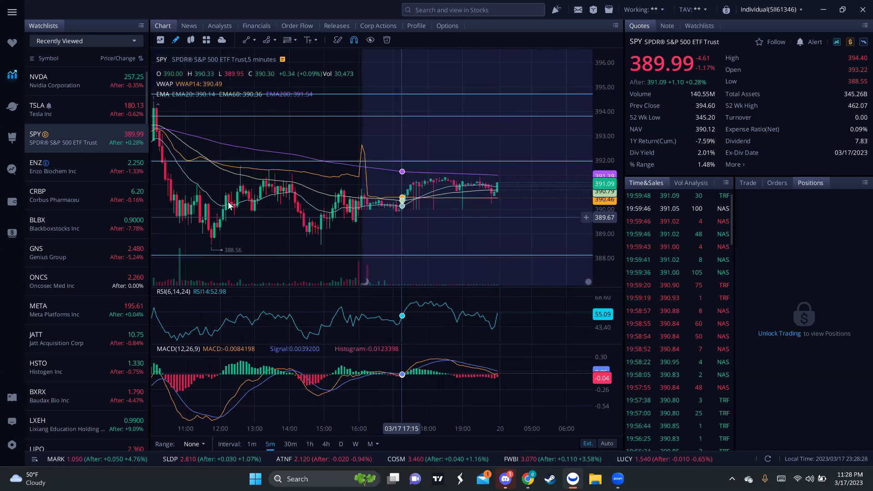
pyautogui.moveTo(281, 209); pyautogui.dragTo(313, 210)
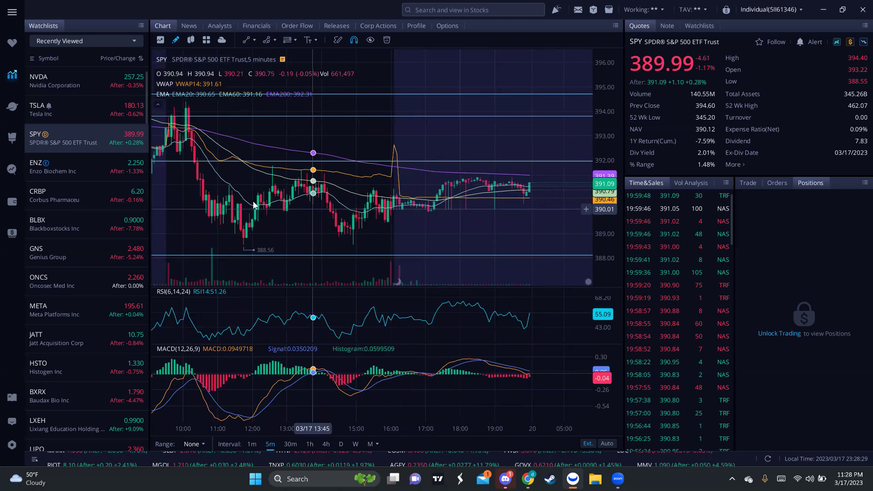
pyautogui.hscroll(-3, 282, 209)
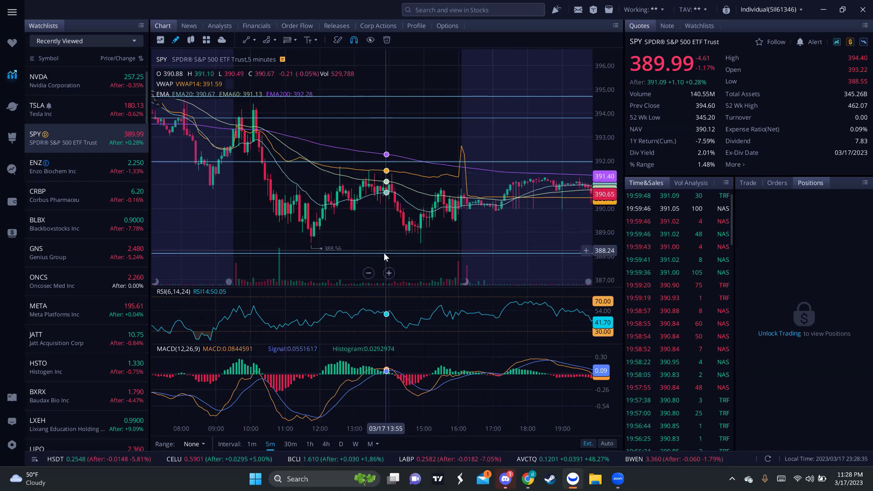
pyautogui.scroll(-2, 412, 188)
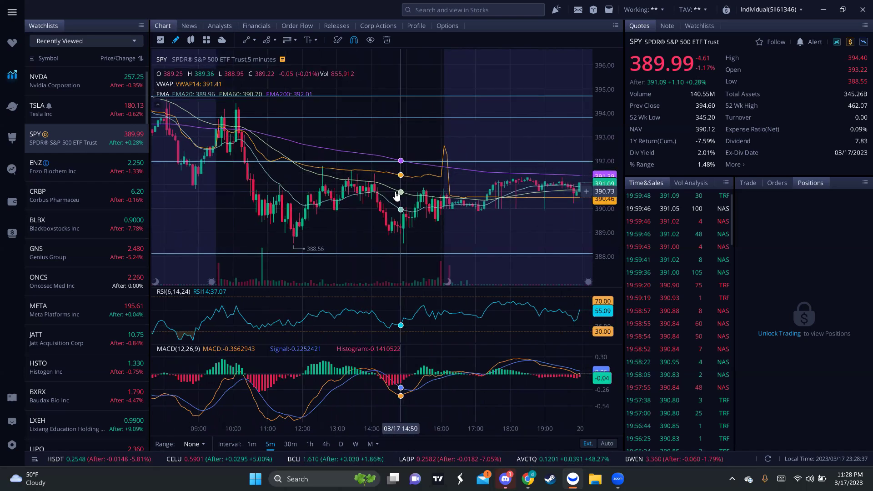
pyautogui.scroll(2, 354, 209)
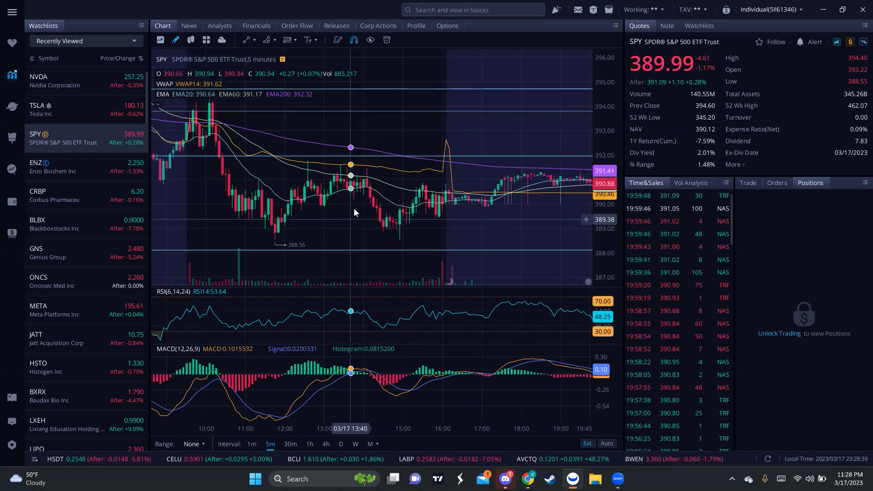
# Step: Examine SPY's 5-minute pullback and recovery between about 13:00 and 16:00 on March 17 against the EMA lines, VWAP and horizontal levels
pyautogui.moveTo(357, 157); pyautogui.dragTo(362, 147)
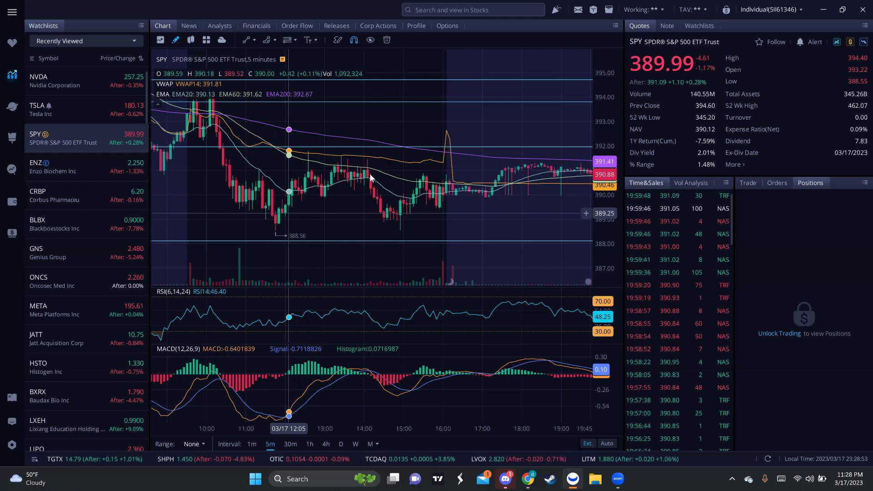
pyautogui.scroll(-1, 512, 233)
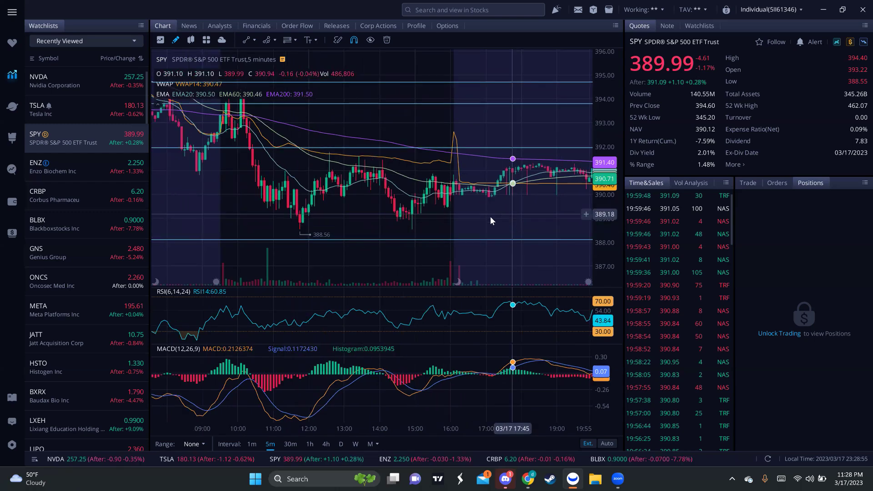
pyautogui.moveTo(481, 223); pyautogui.dragTo(499, 222)
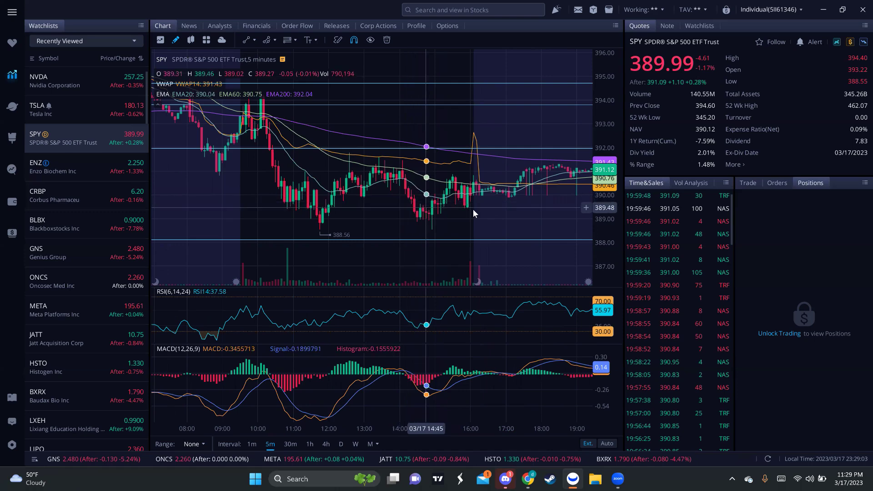
pyautogui.scroll(1, 472, 209)
pyautogui.scroll(1, 381, 203)
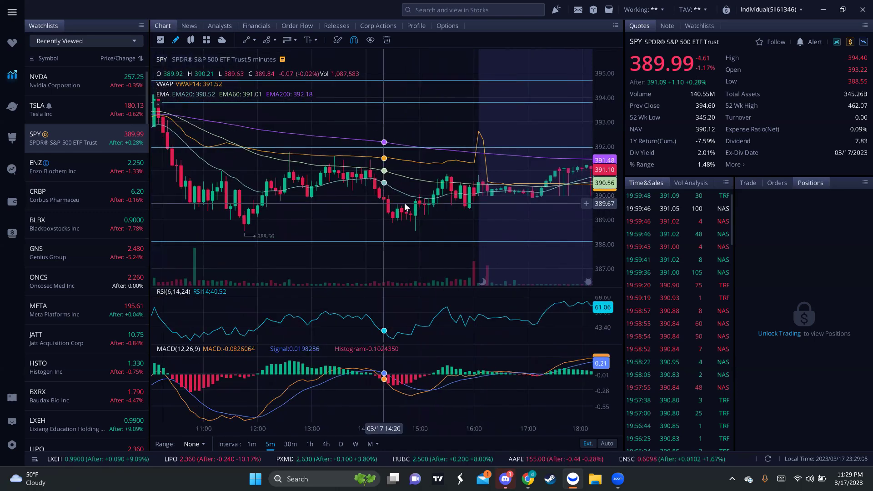
pyautogui.scroll(-1, 409, 204)
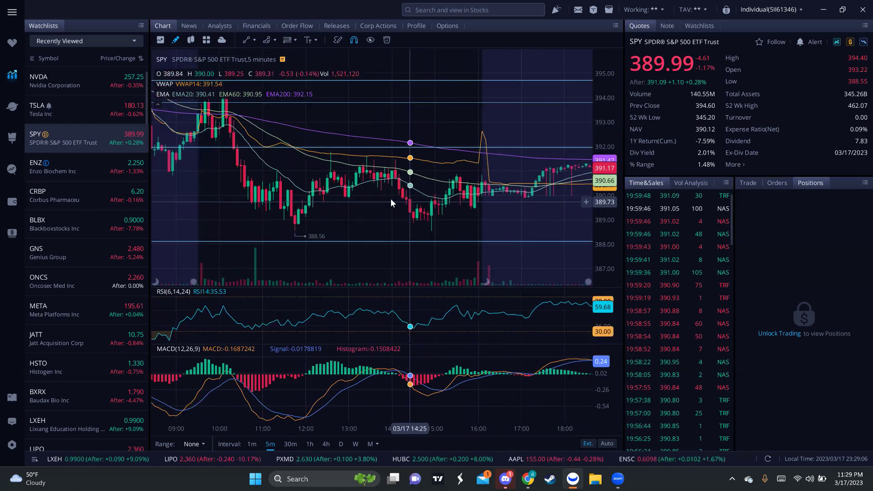
pyautogui.scroll(-2, 391, 198)
pyautogui.scroll(-1, 428, 212)
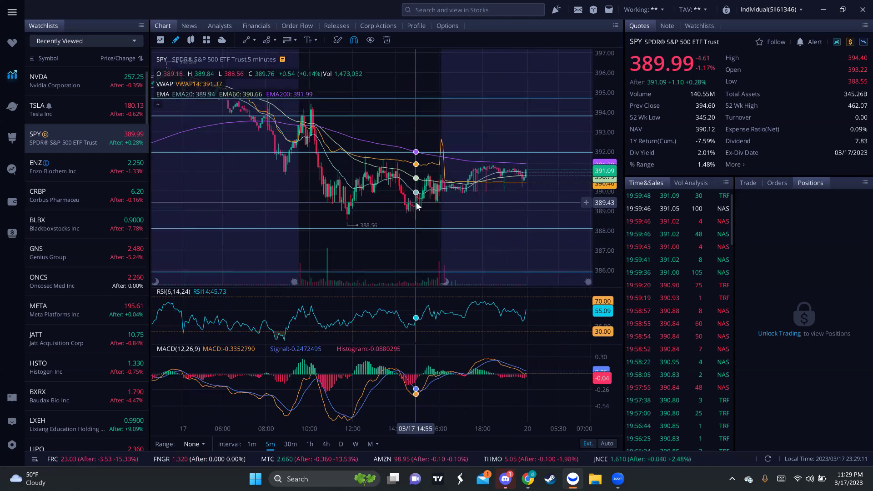
pyautogui.scroll(2, 415, 204)
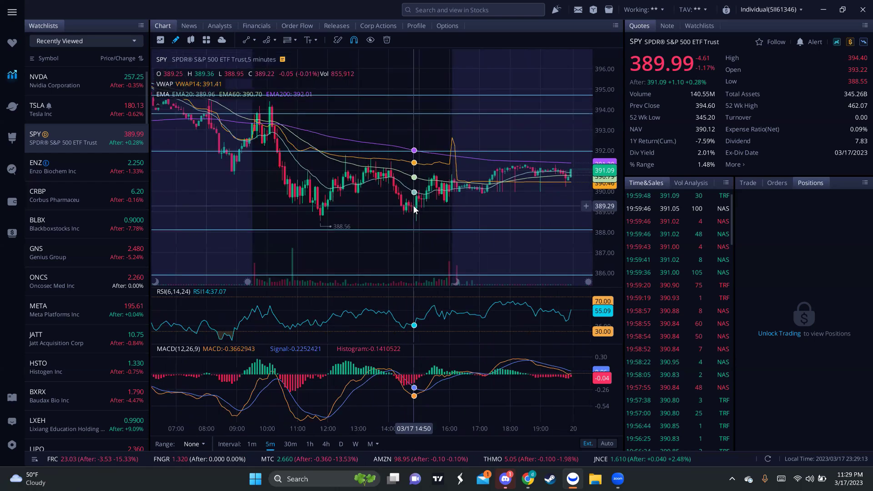
pyautogui.scroll(1, 395, 204)
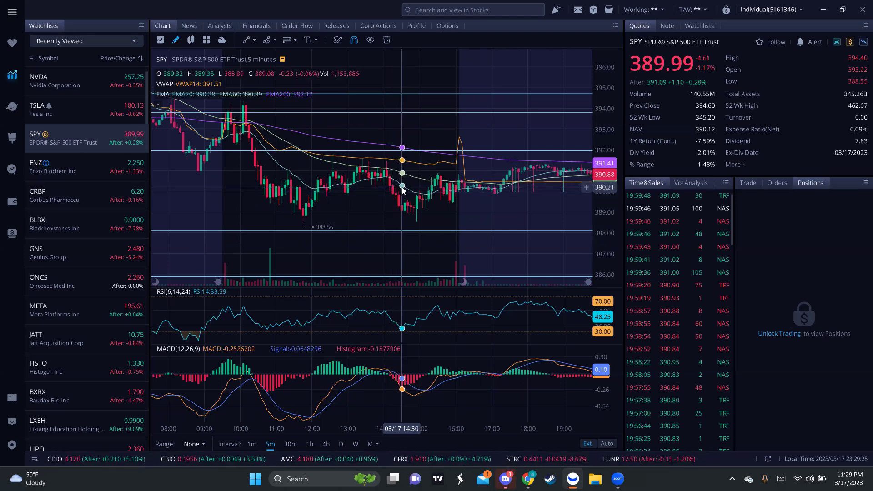
pyautogui.scroll(-2, 396, 195)
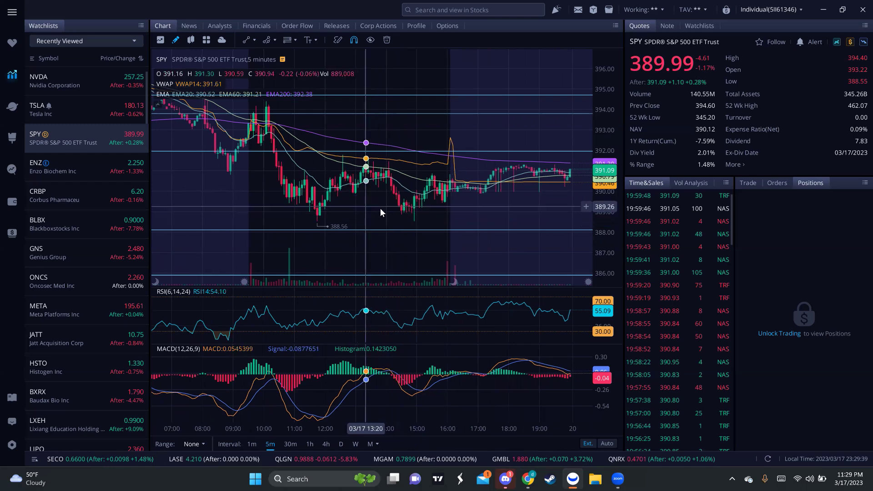
pyautogui.scroll(2, 379, 208)
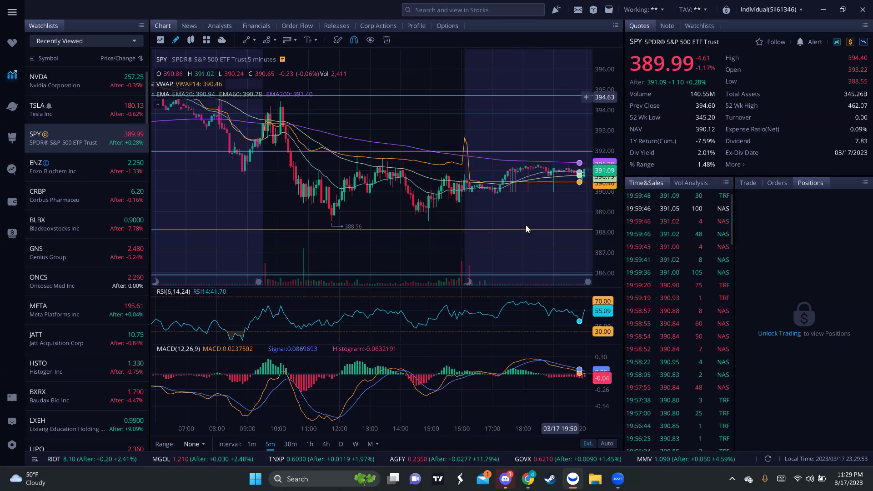
pyautogui.scroll(-2, 337, 375)
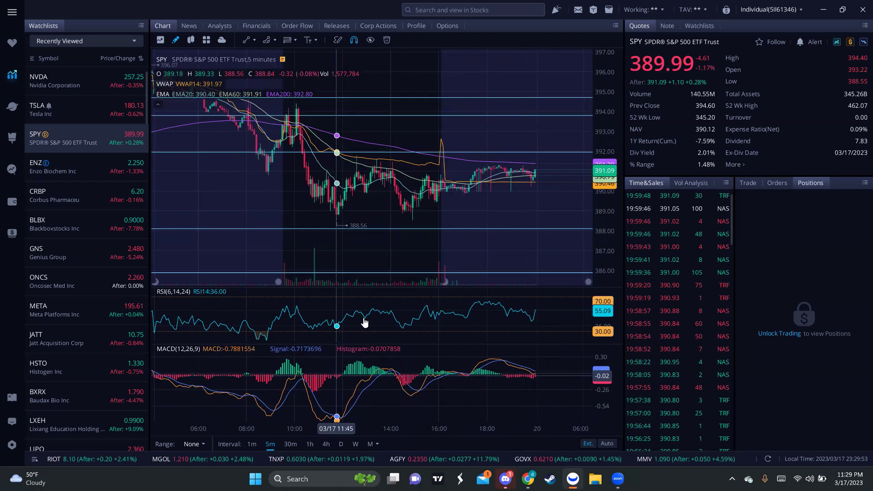
# Step: Set the SPY chart to the 1-hour interval and bring the March 7 to 17 candles into view
pyautogui.click(309, 444)
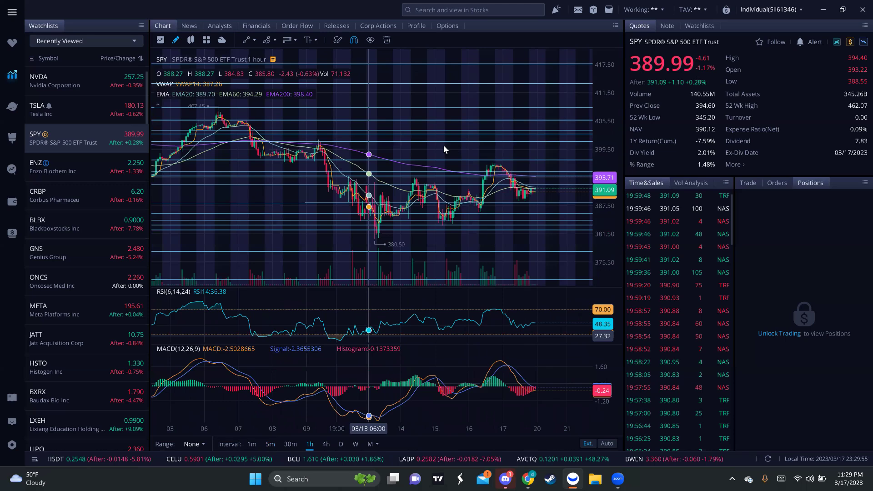
pyautogui.moveTo(443, 146); pyautogui.dragTo(384, 322)
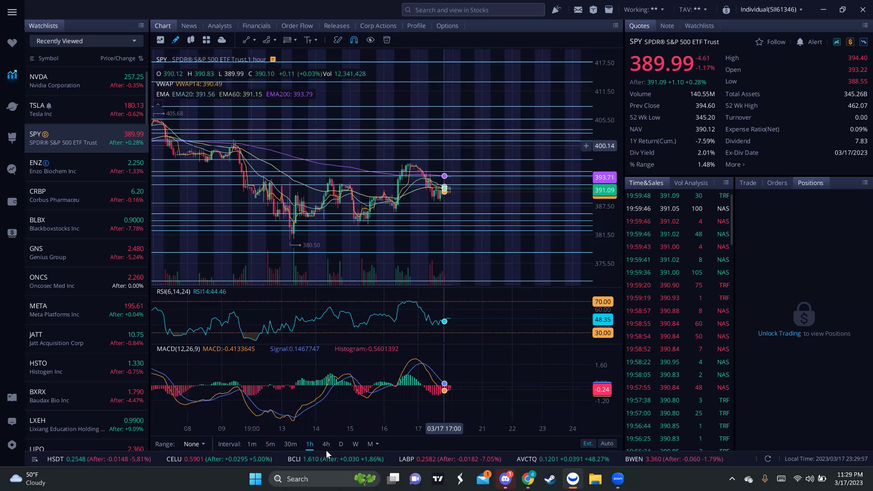
pyautogui.scroll(-2, 472, 219)
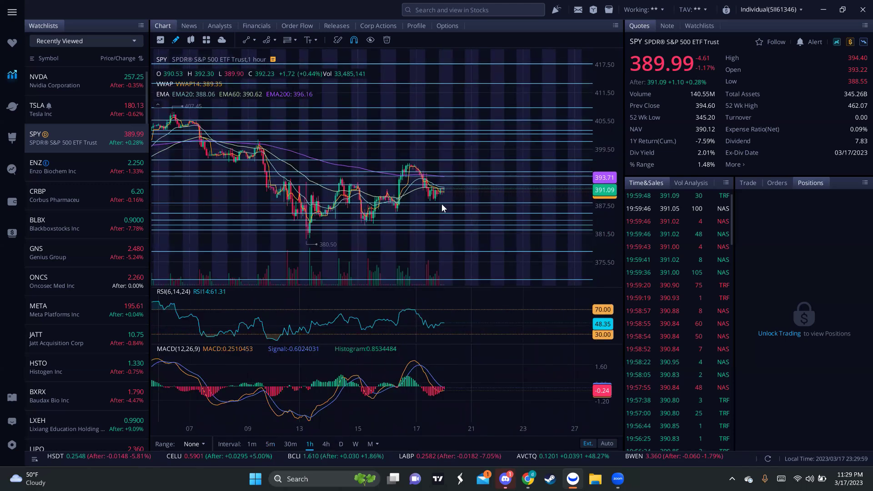
# Step: Set the SPY chart to the 4-hour interval, rescale the price axis and examine the March candles around the horizontal levels
pyautogui.scroll(-2, 554, 186)
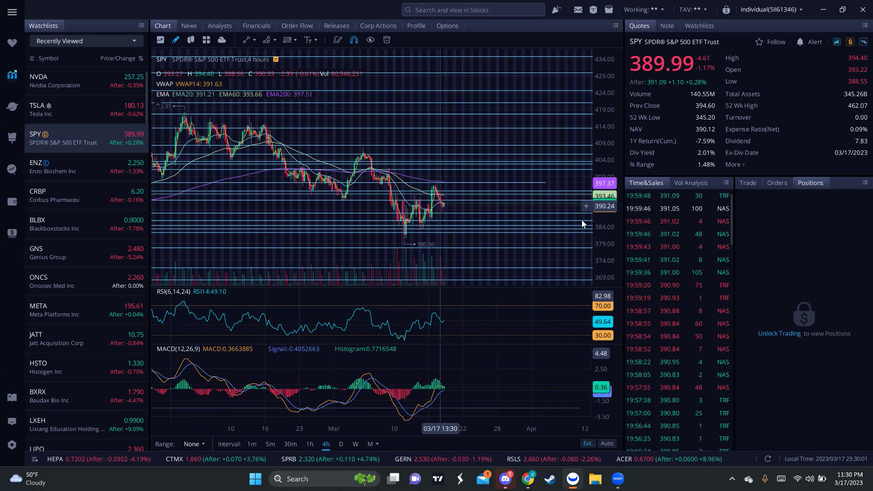
pyautogui.moveTo(598, 246); pyautogui.dragTo(602, 183)
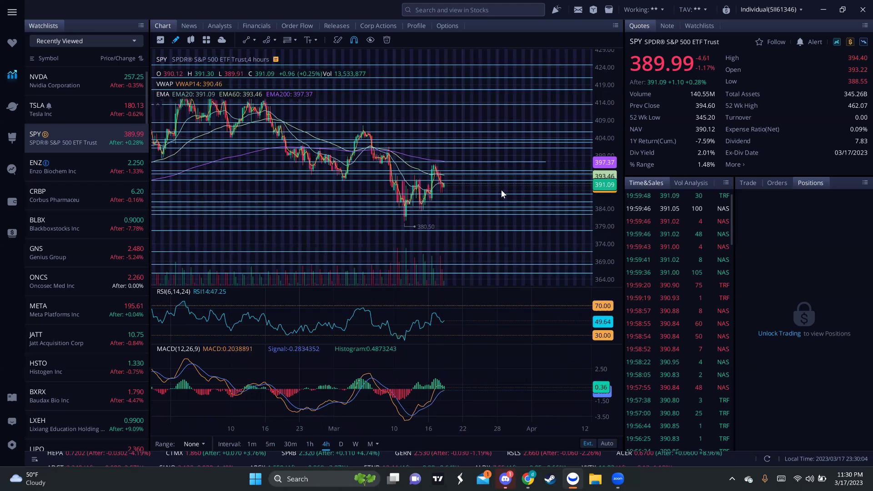
pyautogui.scroll(3, 388, 235)
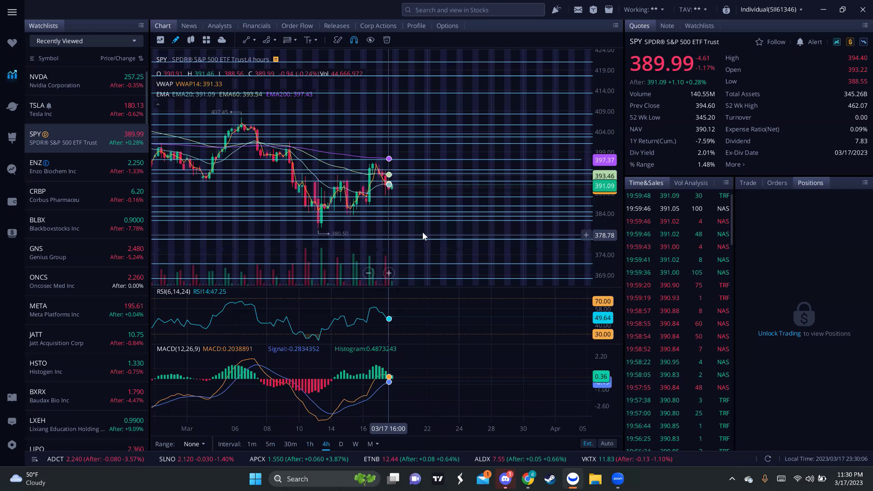
pyautogui.moveTo(423, 230); pyautogui.dragTo(454, 233)
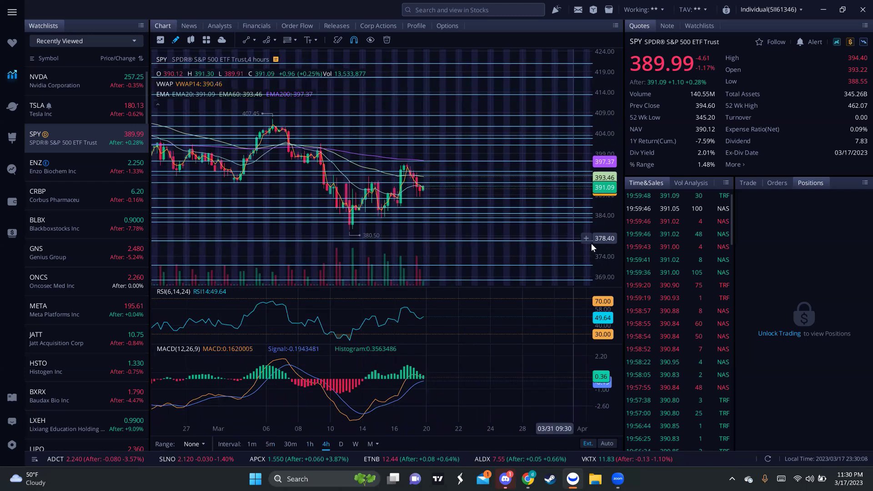
pyautogui.moveTo(606, 177); pyautogui.dragTo(606, 179)
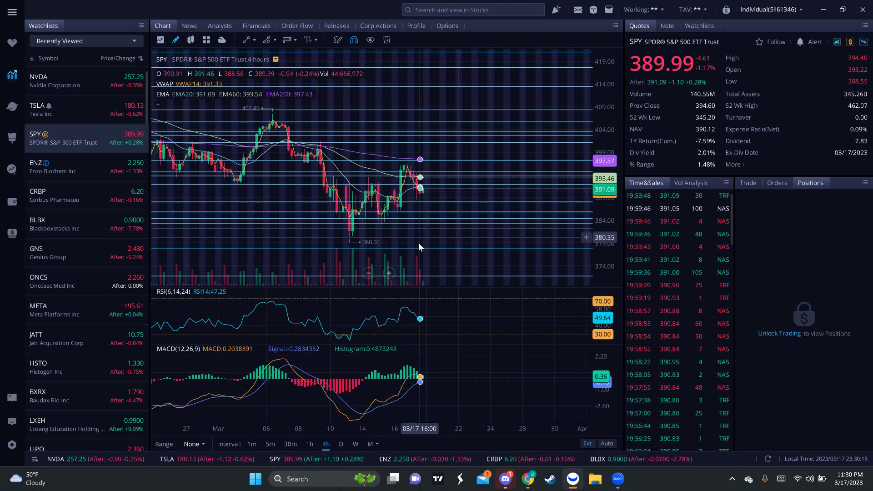
pyautogui.moveTo(427, 242); pyautogui.dragTo(437, 236)
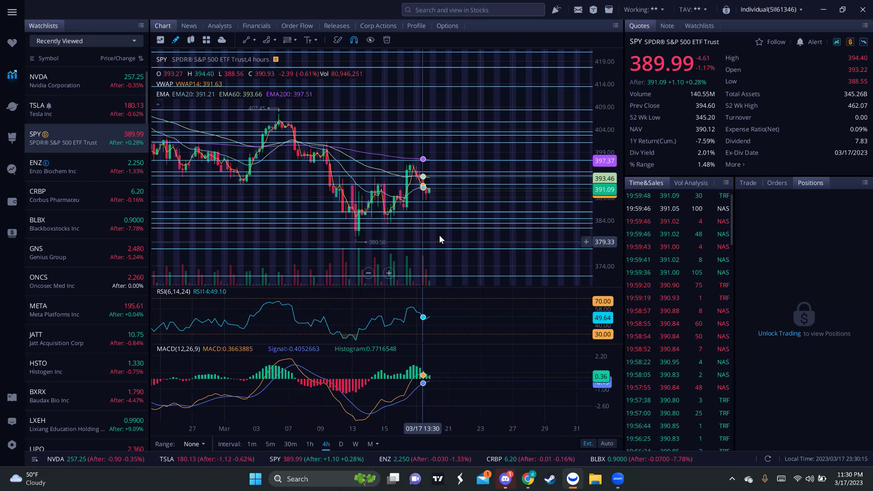
pyautogui.scroll(2, 442, 241)
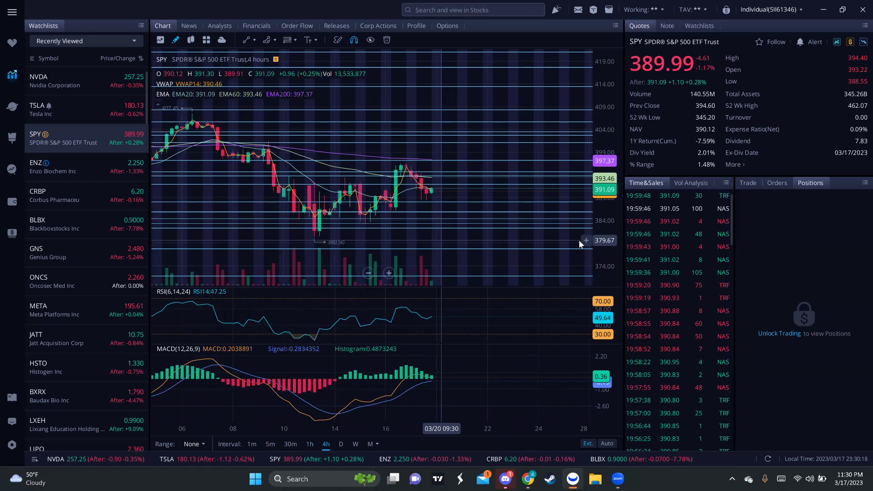
pyautogui.scroll(-2, 578, 241)
# Step: Return the SPY chart to the 1-hour interval and examine the March 13 to 17 candles against the EMA lines and horizontal levels
pyautogui.click(310, 443)
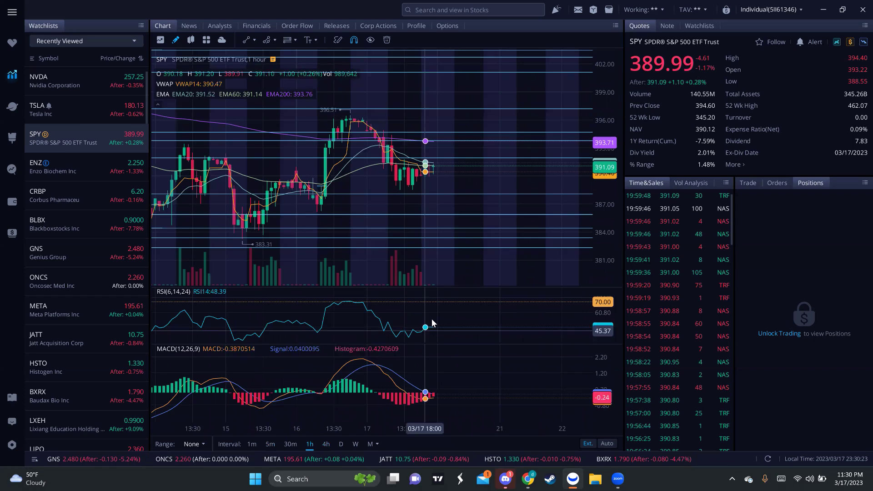
pyautogui.scroll(-2, 435, 264)
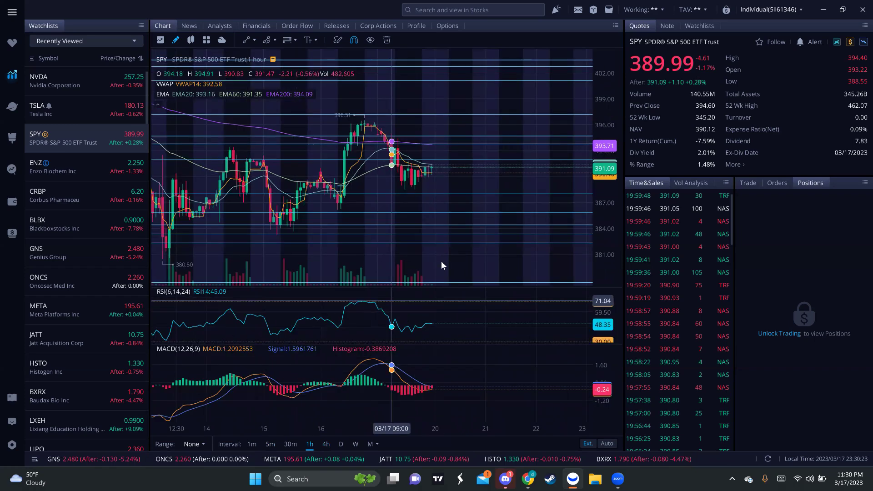
pyautogui.scroll(-2, 441, 261)
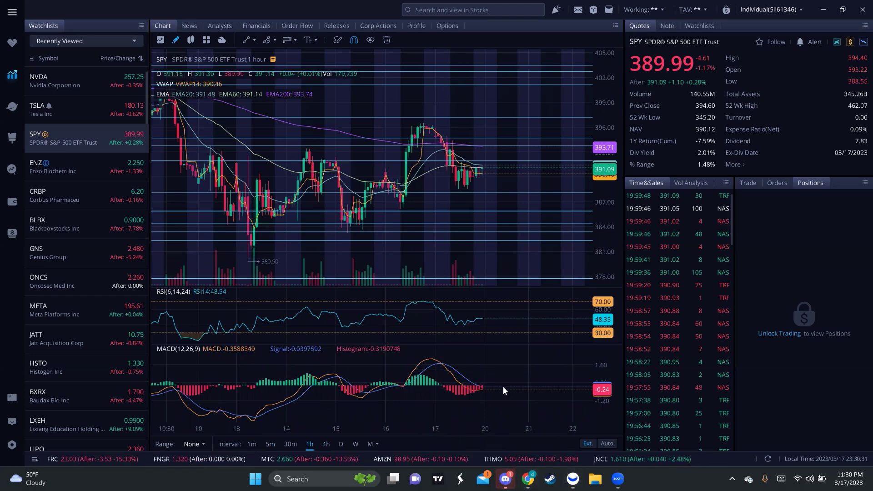
pyautogui.moveTo(481, 261); pyautogui.dragTo(459, 252)
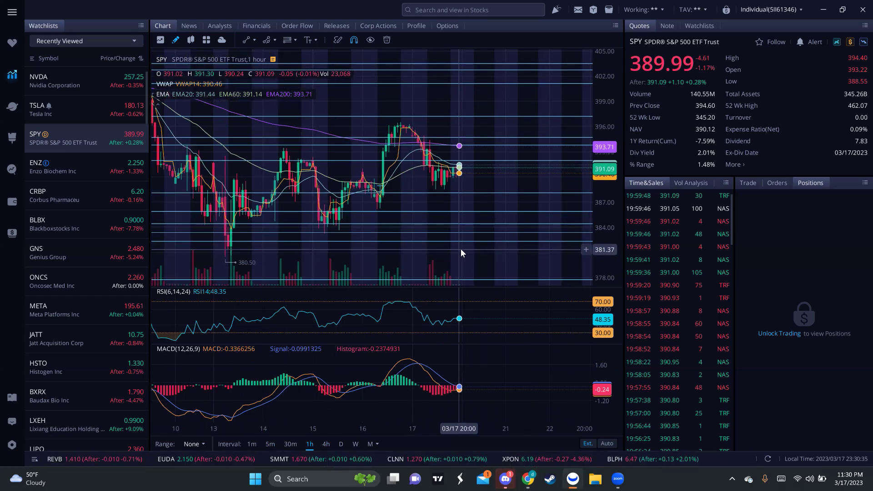
pyautogui.moveTo(599, 123); pyautogui.dragTo(600, 146)
pyautogui.scroll(-1, 504, 156)
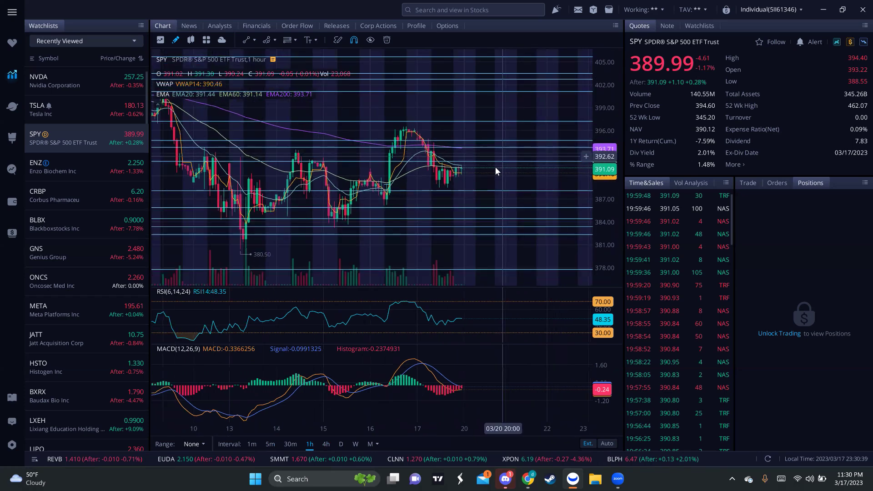
pyautogui.scroll(1, 495, 168)
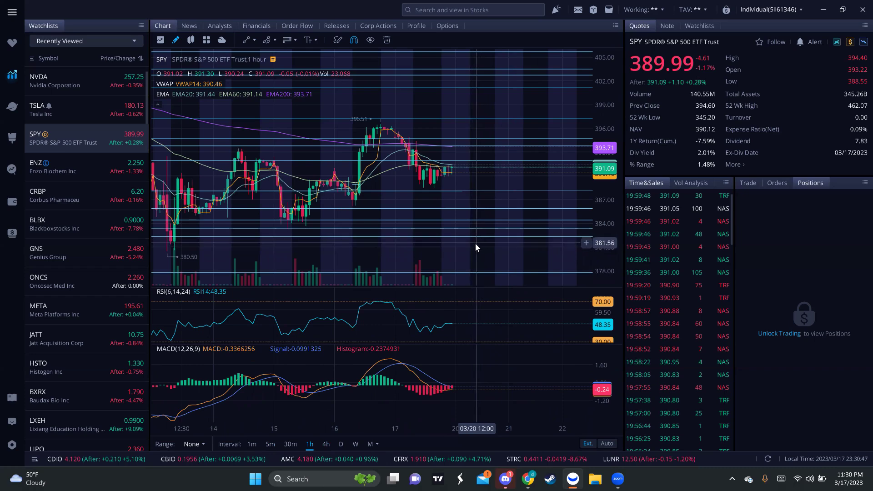
pyautogui.scroll(-3, 469, 244)
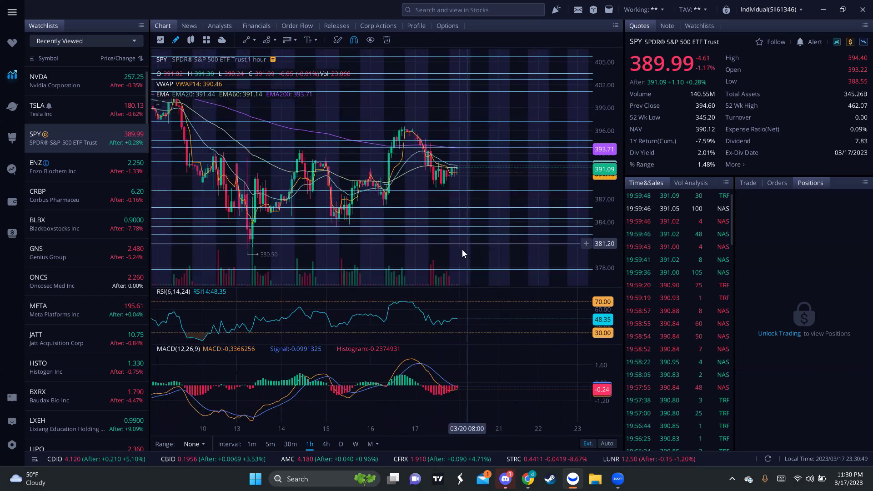
pyautogui.scroll(-1, 458, 253)
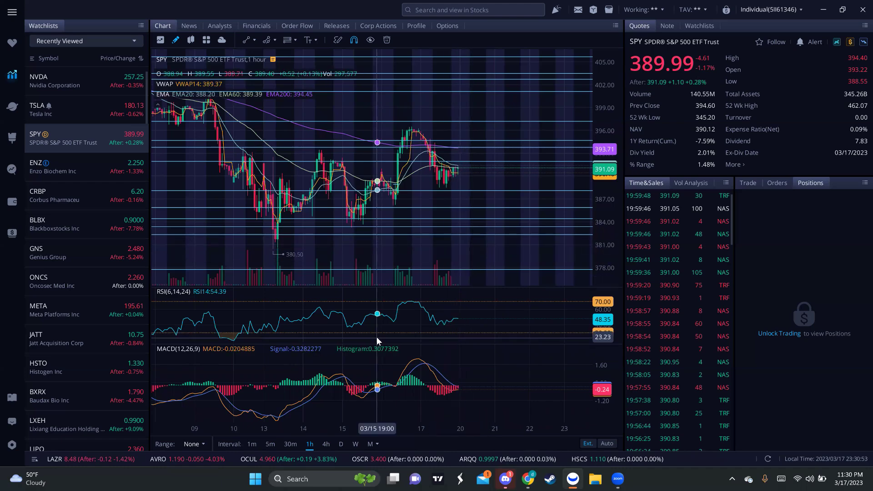
# Step: Switch the SPY chart back to the 4-hour interval and examine the mid-March rebound and pullback relative to the EMA 20, 60 and 200
pyautogui.click(327, 447)
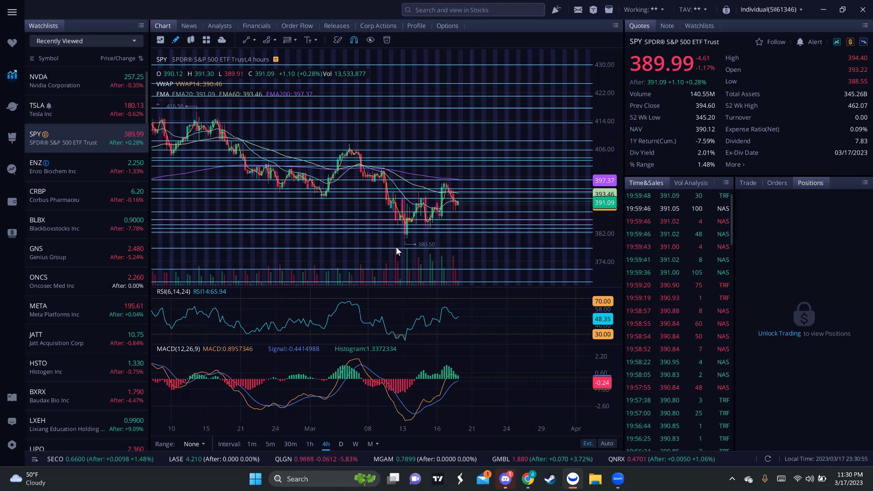
pyautogui.scroll(3, 441, 272)
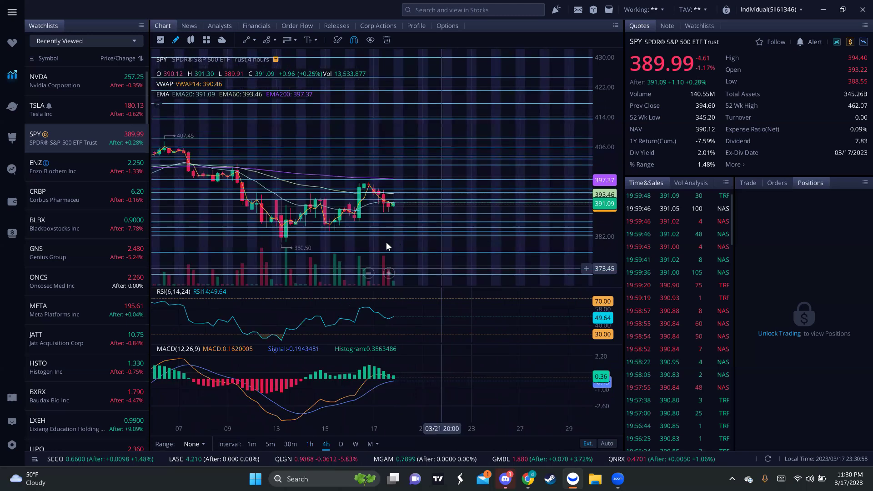
pyautogui.scroll(-1, 381, 206)
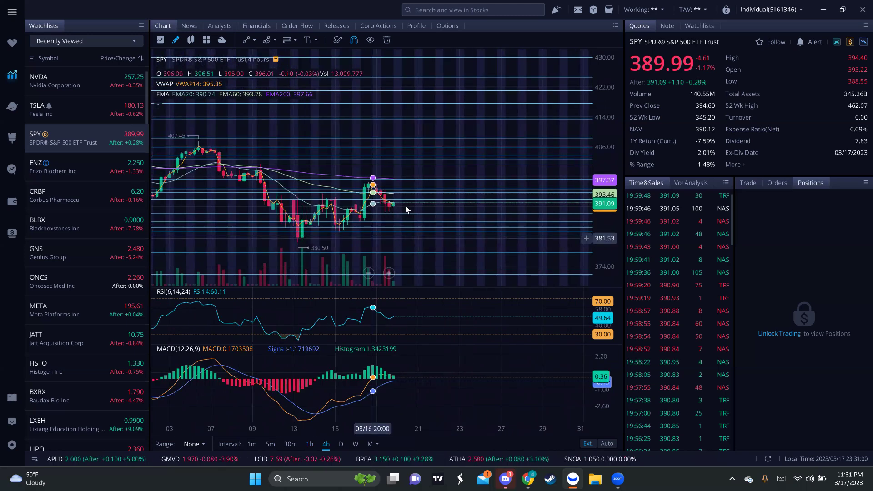
pyautogui.scroll(1, 405, 206)
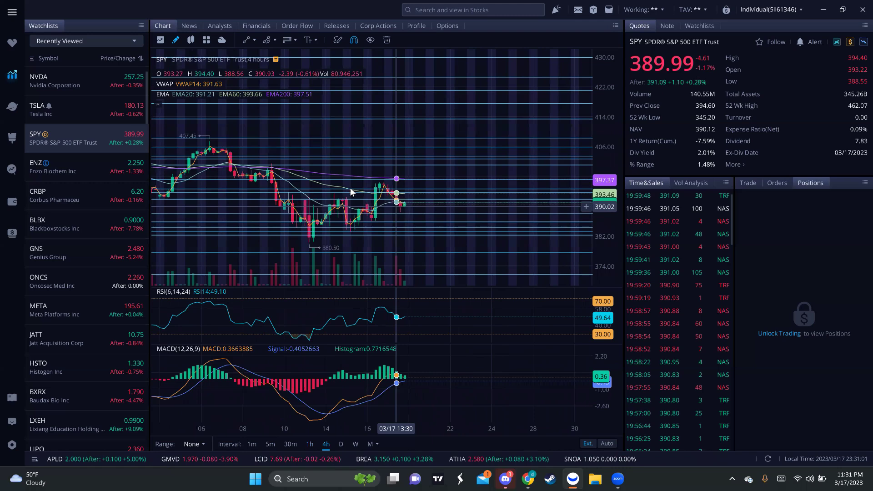
pyautogui.moveTo(350, 189); pyautogui.dragTo(386, 178)
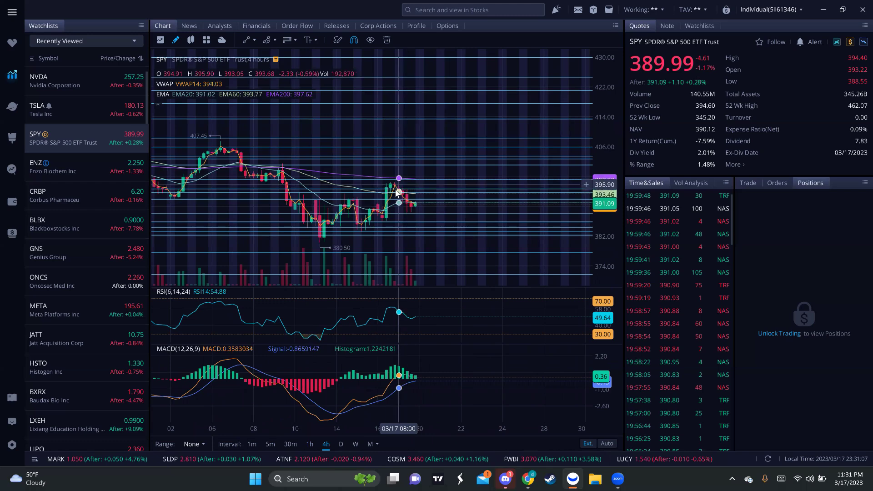
pyautogui.scroll(1, 385, 195)
pyautogui.scroll(1, 388, 191)
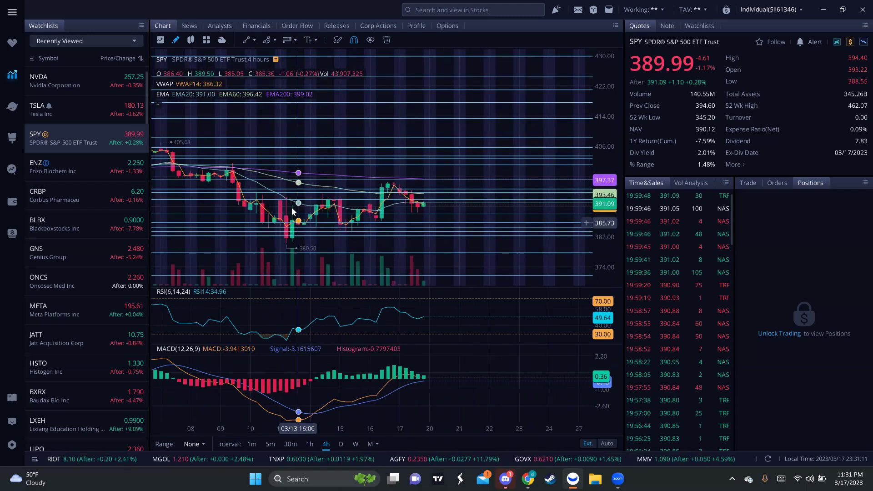
# Step: Examine SPY's 4-hour candles from early March to March 17 against the EMA lines and horizontal price levels
pyautogui.scroll(-1, 303, 208)
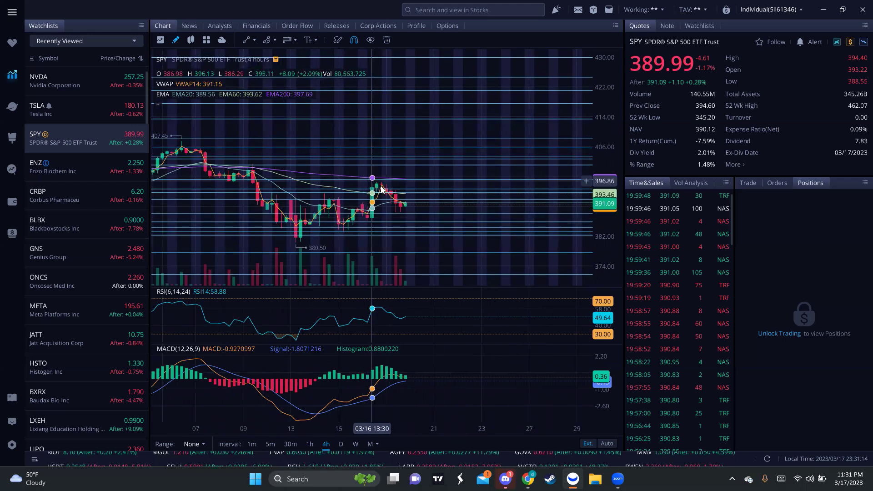
pyautogui.scroll(1, 378, 206)
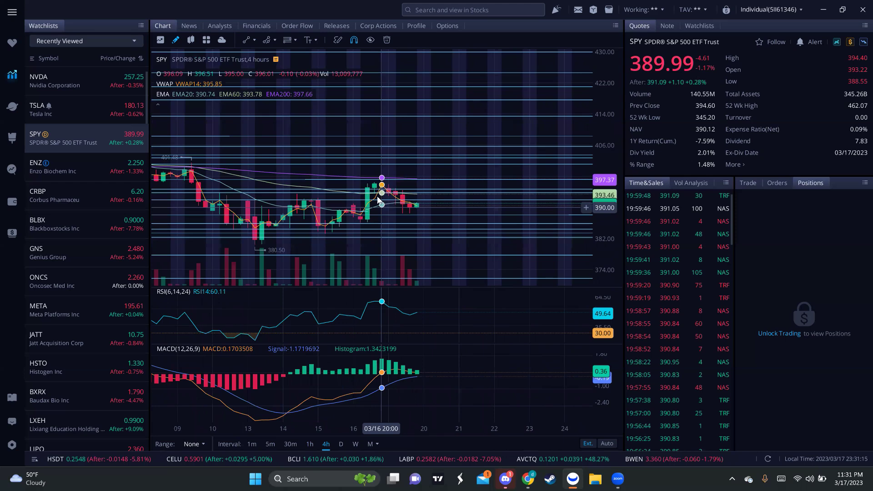
pyautogui.scroll(1, 418, 213)
pyautogui.scroll(-1, 426, 218)
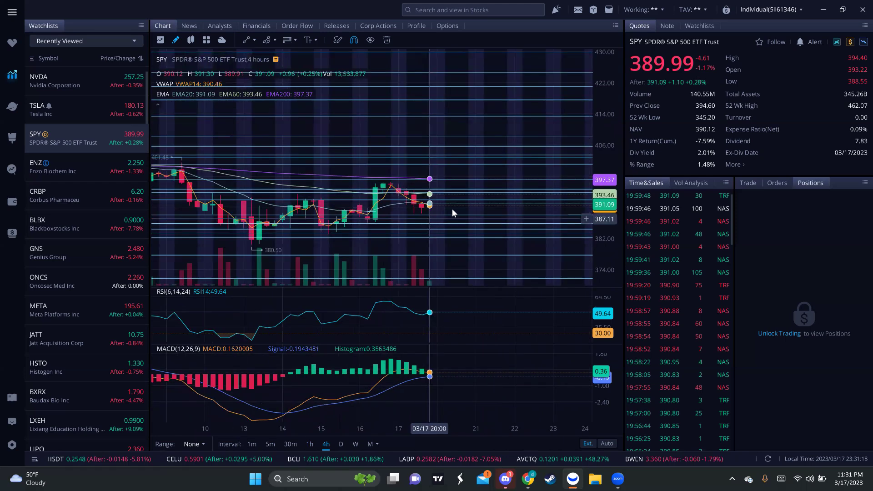
pyautogui.scroll(-1, 344, 214)
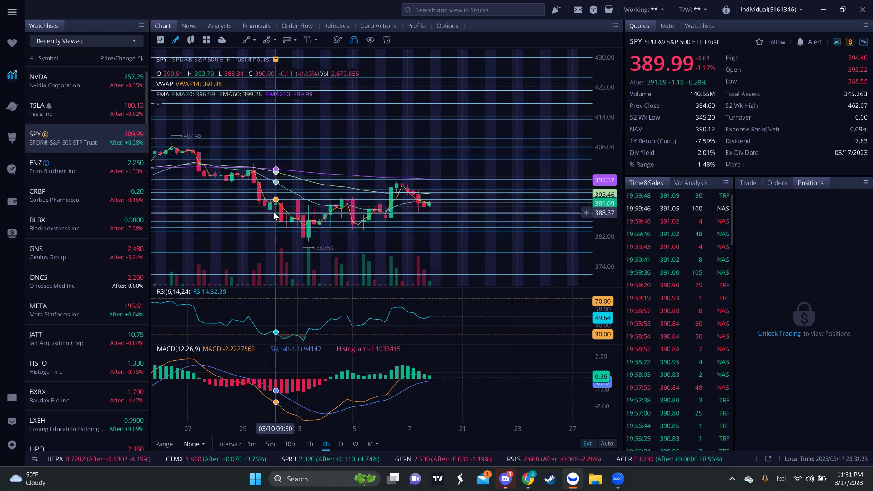
pyautogui.scroll(-1, 274, 215)
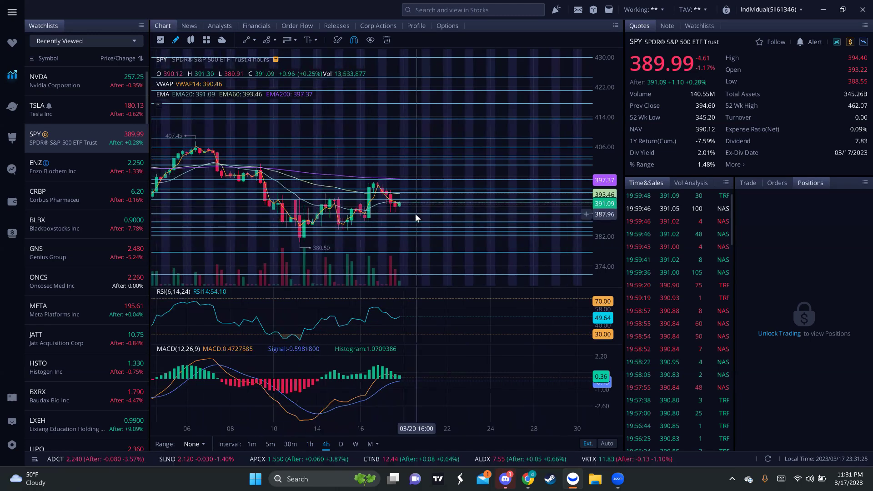
# Step: Set the SPY chart to the daily interval, stretch the price axis and examine the candles from January to March 17
pyautogui.click(341, 444)
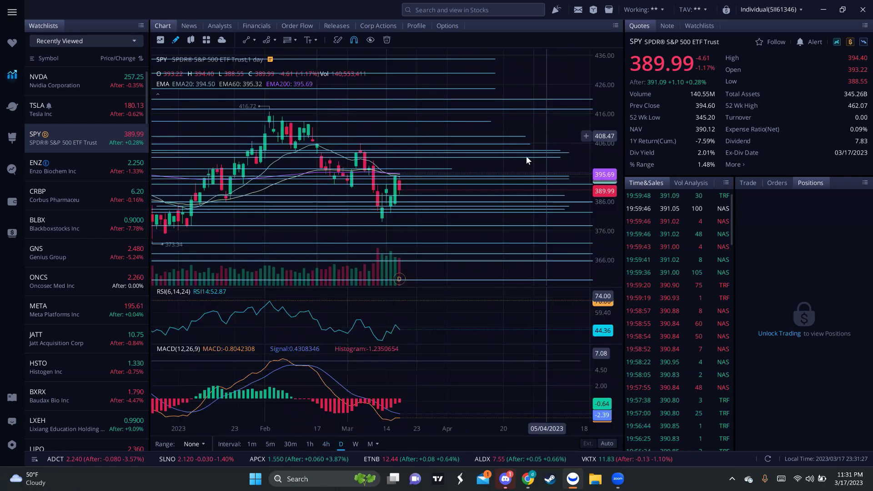
pyautogui.moveTo(402, 234); pyautogui.dragTo(423, 234)
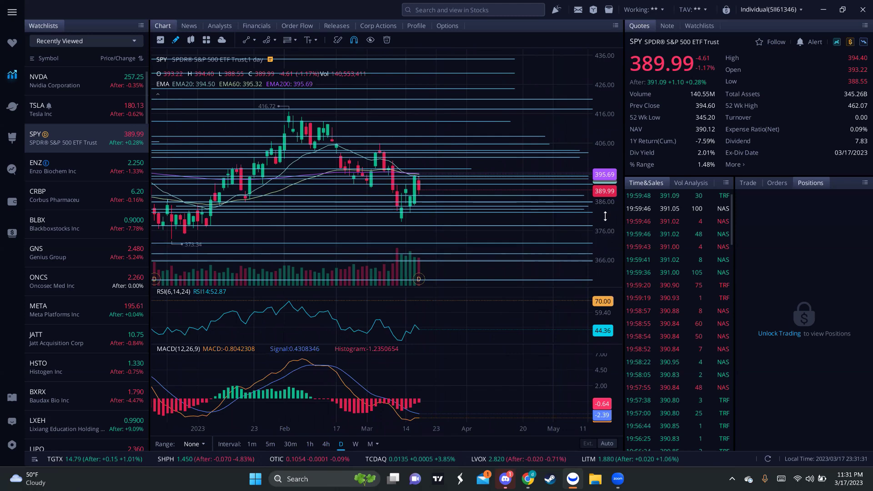
pyautogui.moveTo(604, 215); pyautogui.dragTo(604, 201)
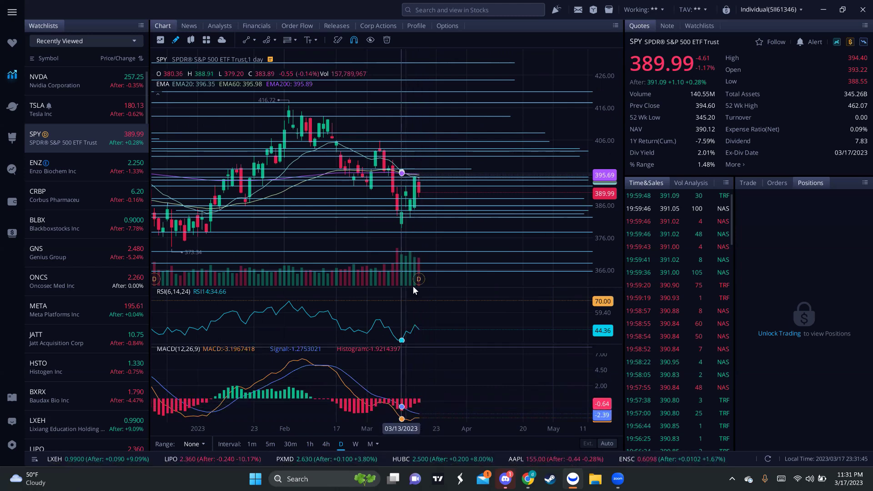
pyautogui.moveTo(419, 279)
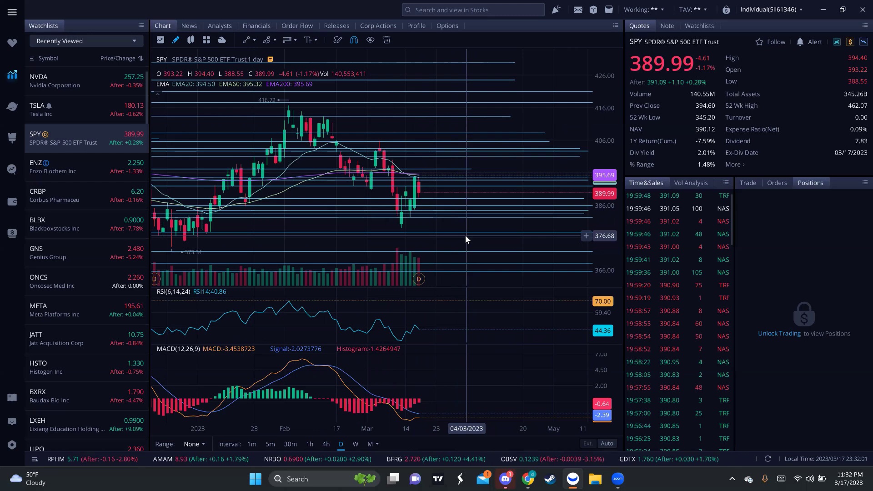
# Step: Return the SPY chart to the 1-hour interval and bring the March 10 to 17 candles into view
pyautogui.click(309, 444)
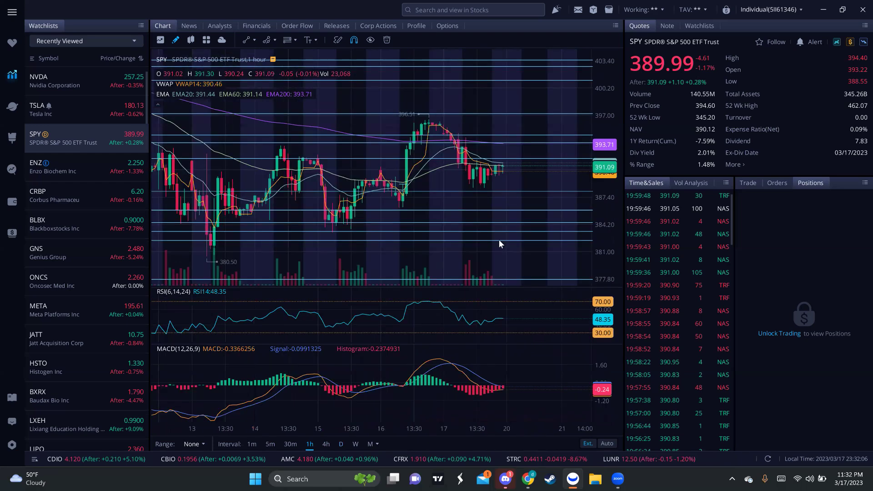
pyautogui.scroll(-2, 470, 218)
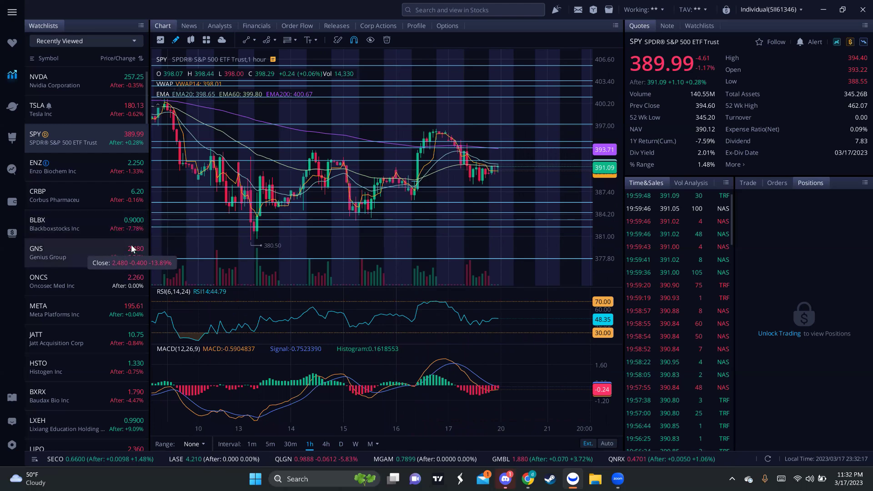
pyautogui.scroll(-3, 128, 241)
pyautogui.scroll(3, 129, 240)
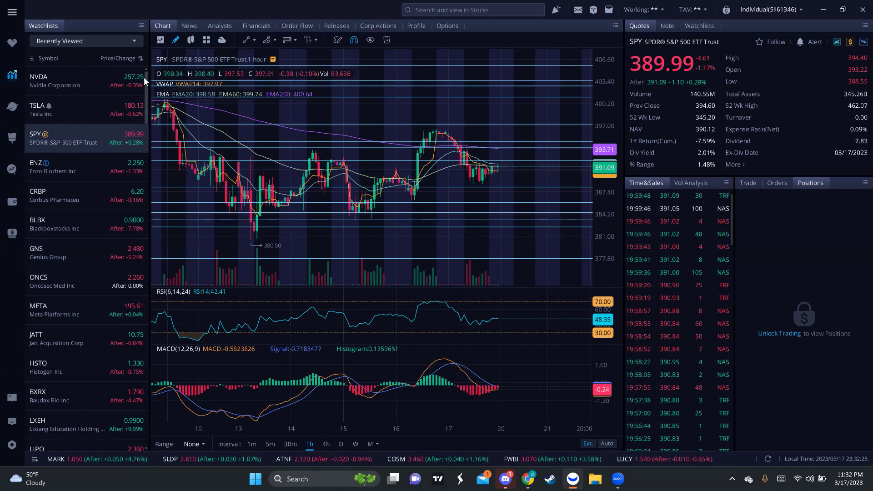
# Step: Search for the ticker MSFT and open the Microsoft Corp chart
pyautogui.click(491, 13)
pyautogui.write('msft')
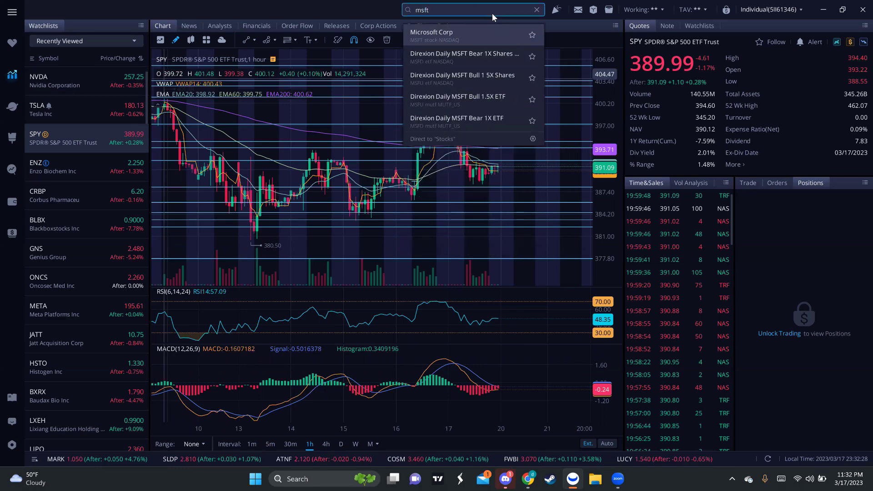
pyautogui.press('Return')
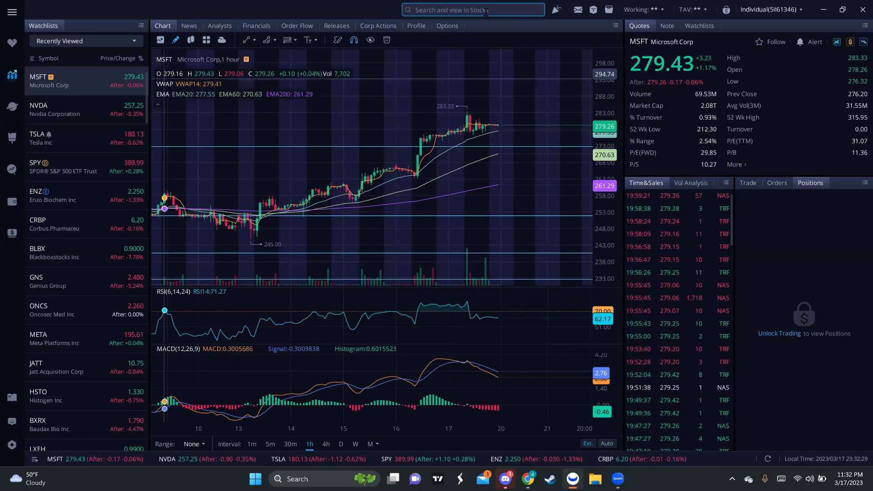
# Step: Set the MSFT chart to the 5-minute interval and examine the March 17 session against VWAP and the EMA lines
pyautogui.click(269, 444)
pyautogui.scroll(-5, 601, 93)
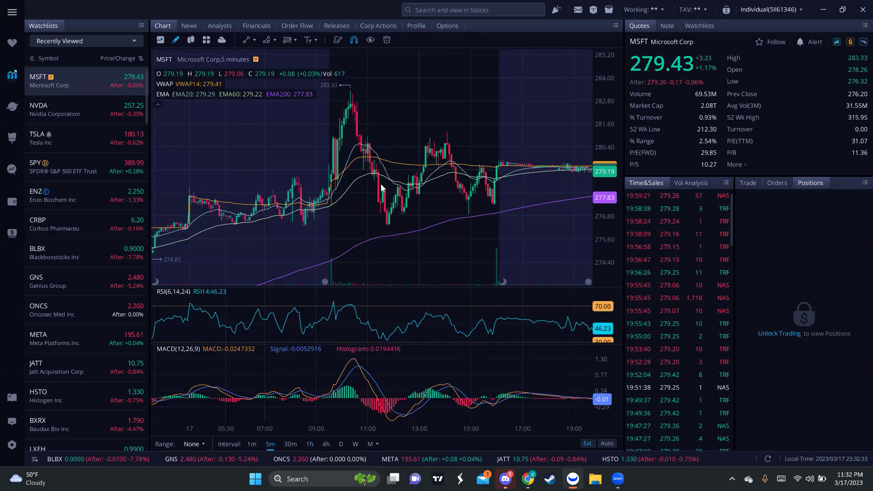
pyautogui.scroll(3, 399, 184)
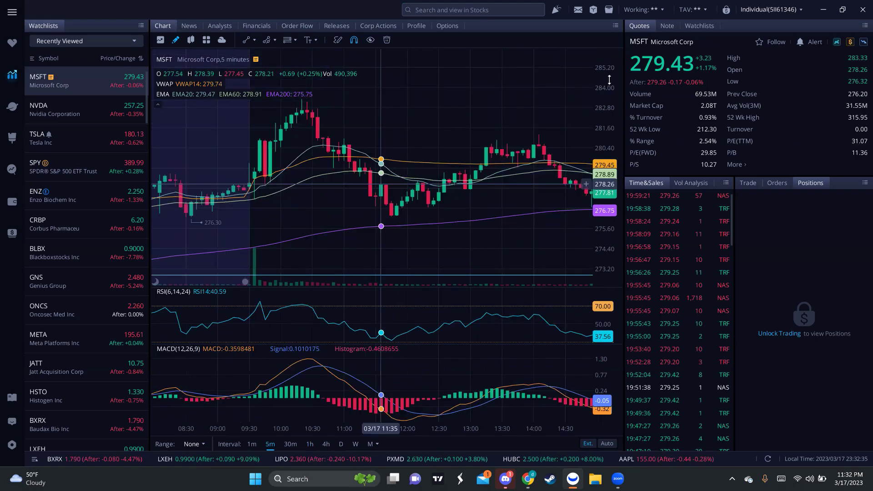
pyautogui.scroll(-2, 500, 173)
pyautogui.scroll(-1, 473, 171)
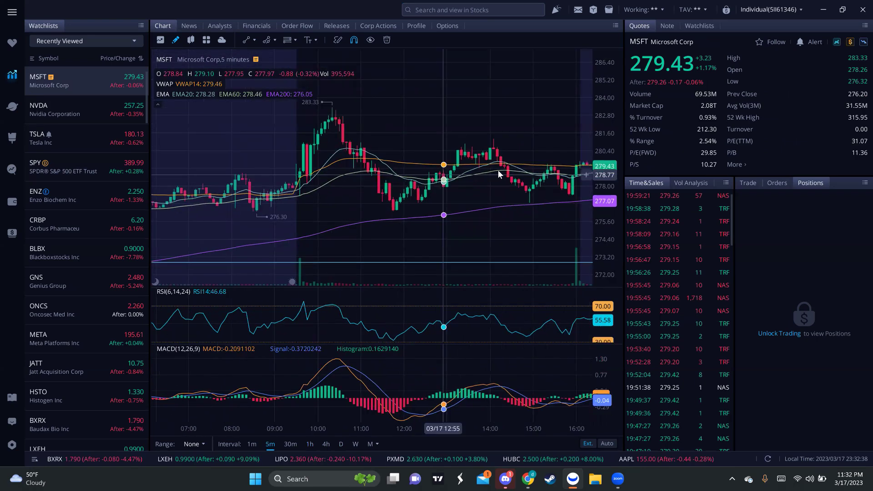
pyautogui.scroll(-2, 499, 174)
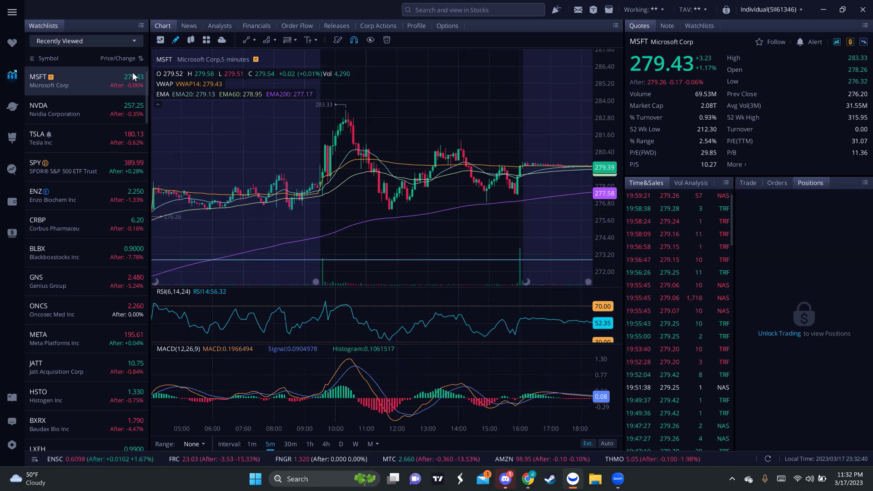
# Step: Remove MSFT from the Recently Viewed watchlist and keep the March 17 session in view on its chart
pyautogui.rightClick(147, 82)
pyautogui.click(155, 84)
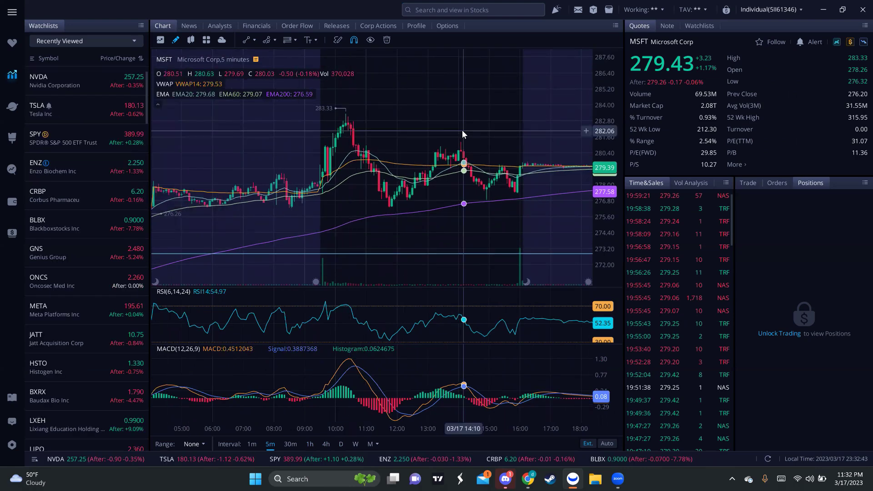
pyautogui.moveTo(352, 129); pyautogui.dragTo(338, 127)
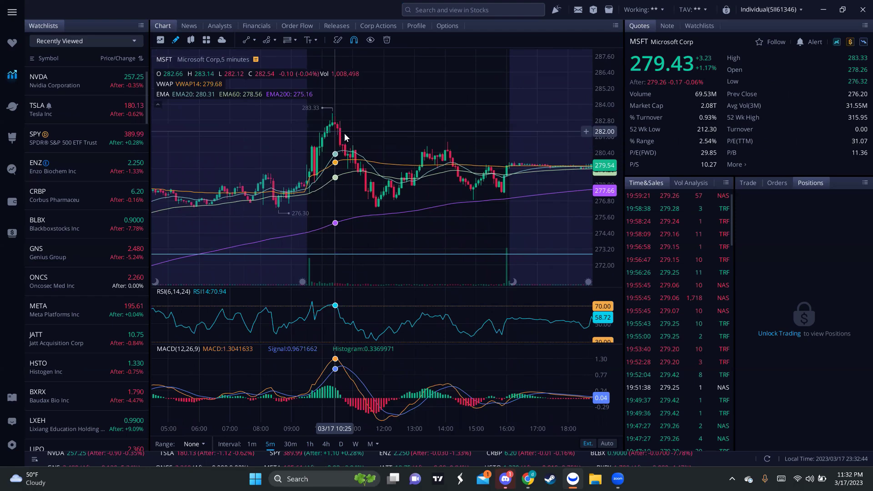
# Step: Open TSLA's 5-minute chart from the watchlist and examine the March 17 session against VWAP, the EMA lines and horizontal levels
pyautogui.click(127, 111)
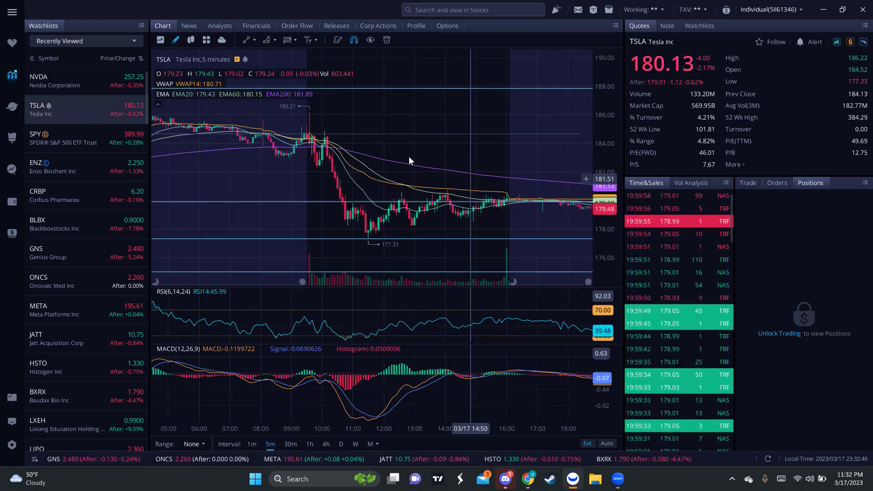
pyautogui.hscroll(1, 396, 162)
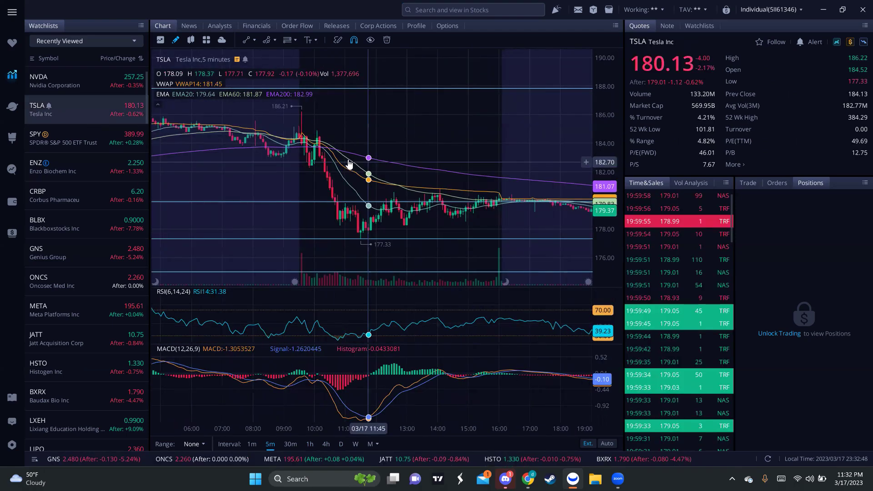
pyautogui.scroll(1, 393, 168)
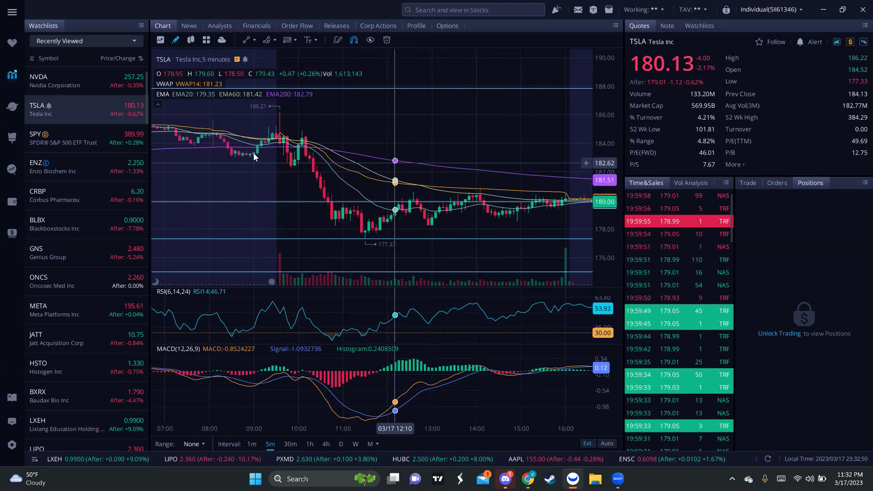
pyautogui.hscroll(5, 222, 146)
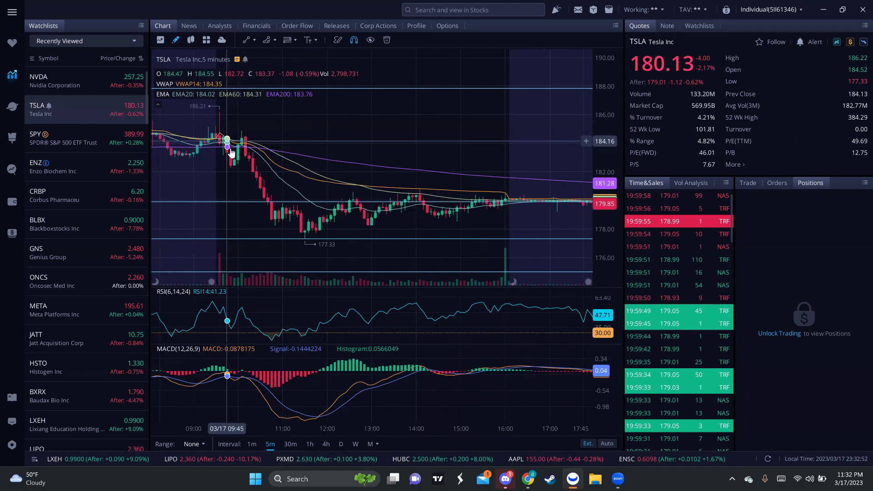
pyautogui.scroll(-1, 377, 159)
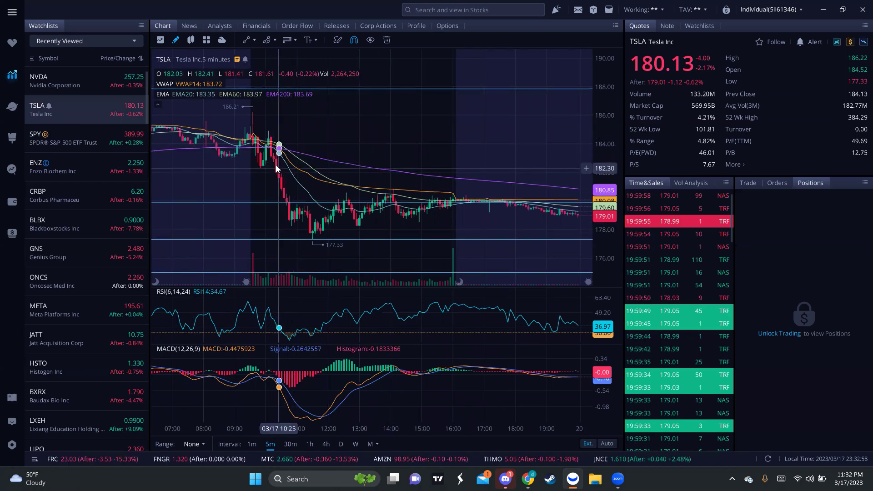
pyautogui.moveTo(351, 180); pyautogui.dragTo(332, 186)
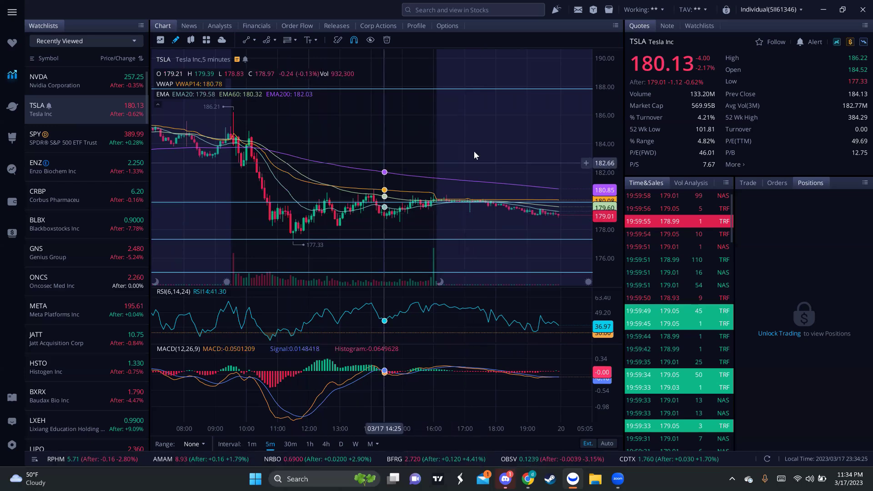
# Step: Open the NVDA chart from the watchlist, set it to the daily interval and rescale its price axis
pyautogui.click(141, 88)
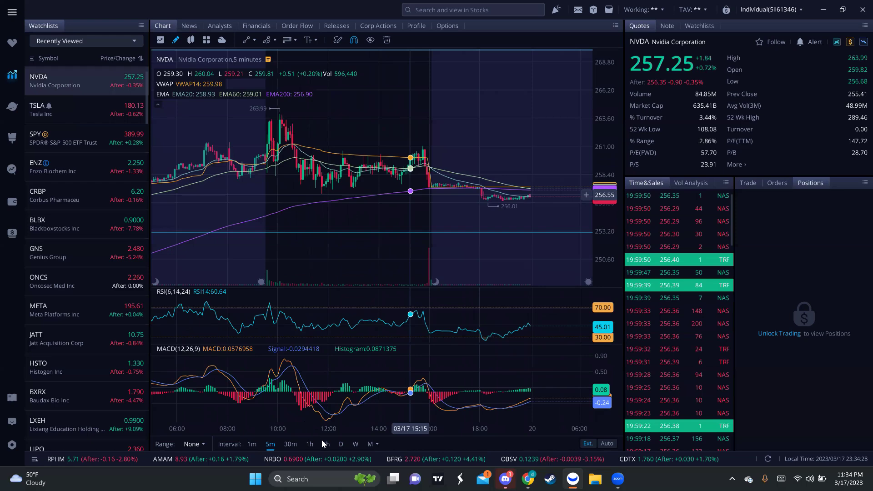
pyautogui.click(341, 443)
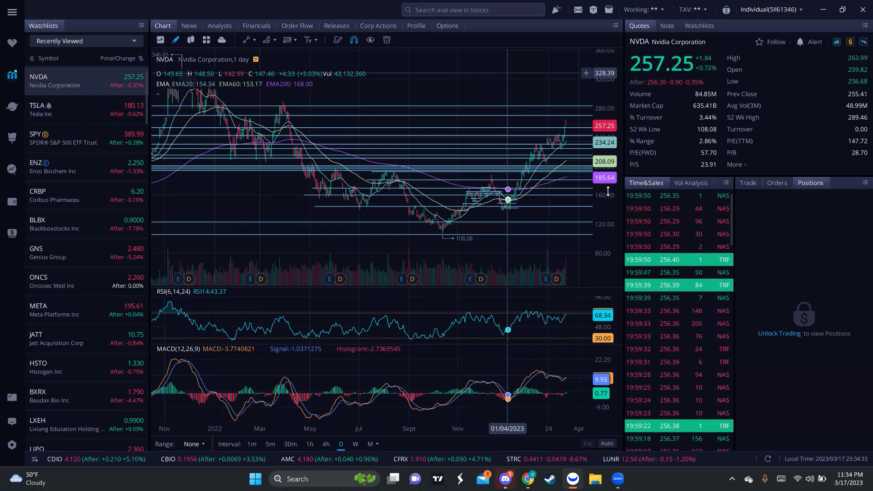
pyautogui.moveTo(608, 191); pyautogui.dragTo(608, 129)
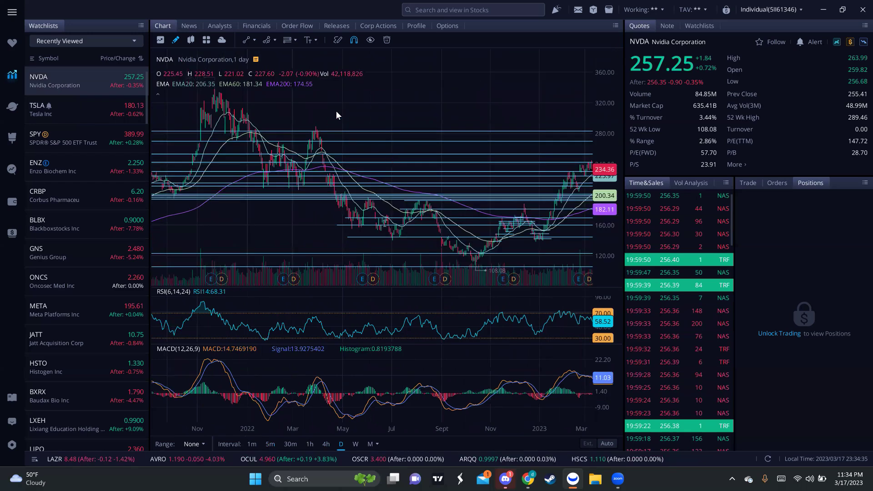
# Step: Examine NVDA's daily candles from the spring 2022 peak to March 17, 2023 against the horizontal levels and EMA lines
pyautogui.scroll(3, 410, 109)
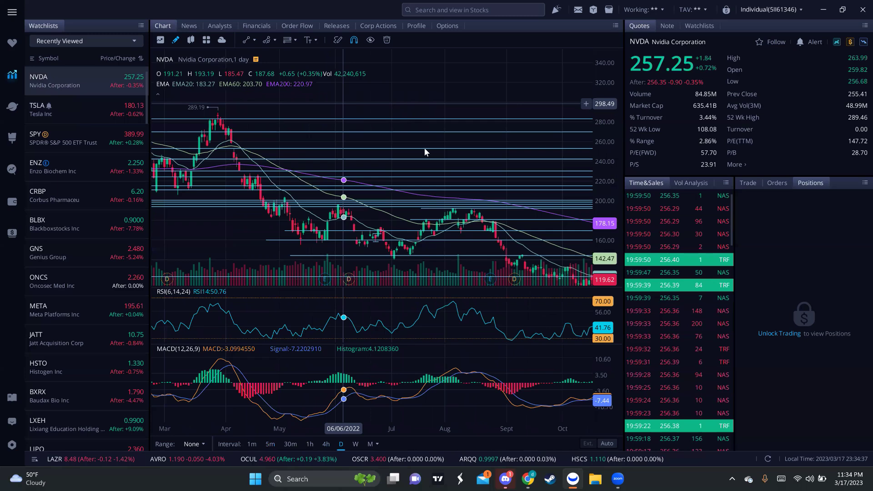
pyautogui.moveTo(248, 173); pyautogui.dragTo(316, 172)
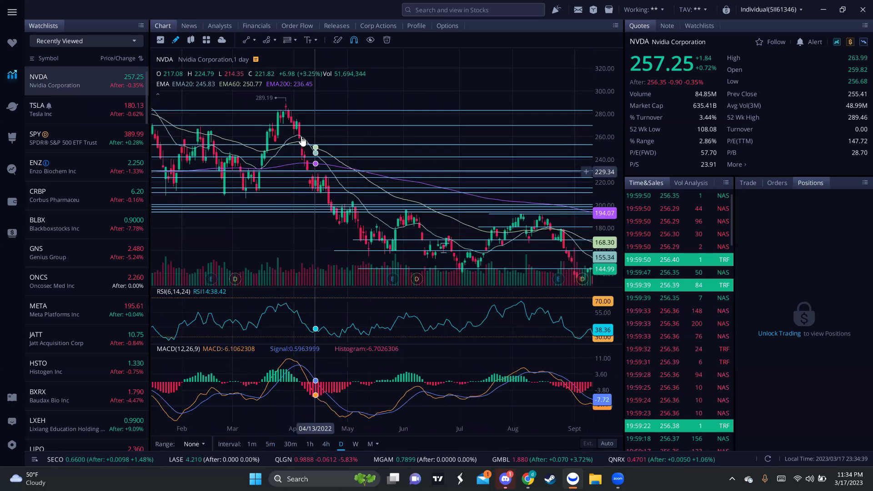
pyautogui.moveTo(463, 74); pyautogui.dragTo(445, 75)
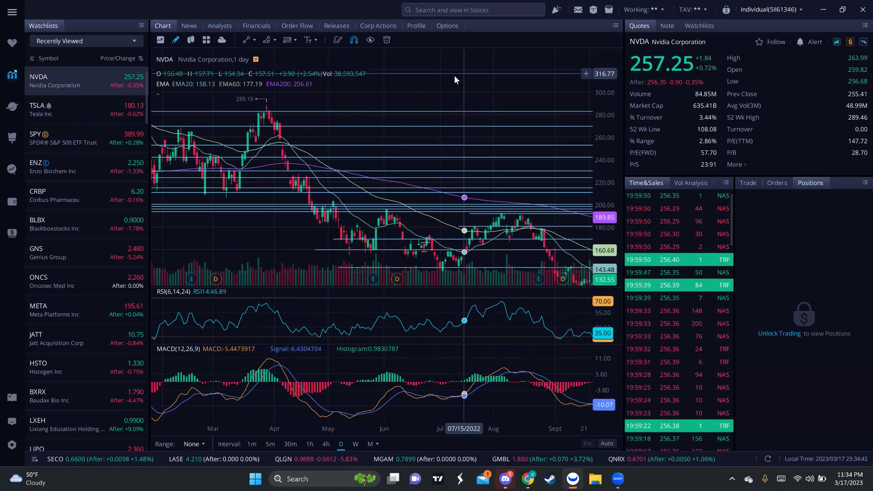
pyautogui.hscroll(8, 436, 78)
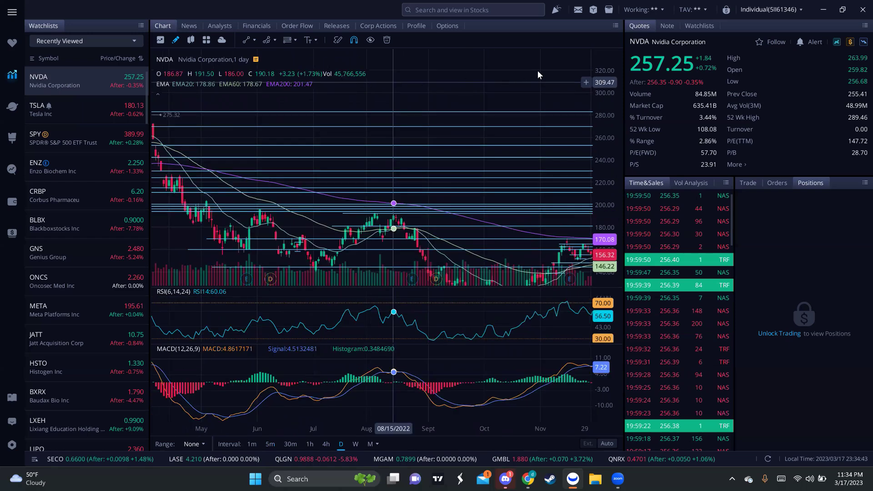
pyautogui.hscroll(18, 400, 84)
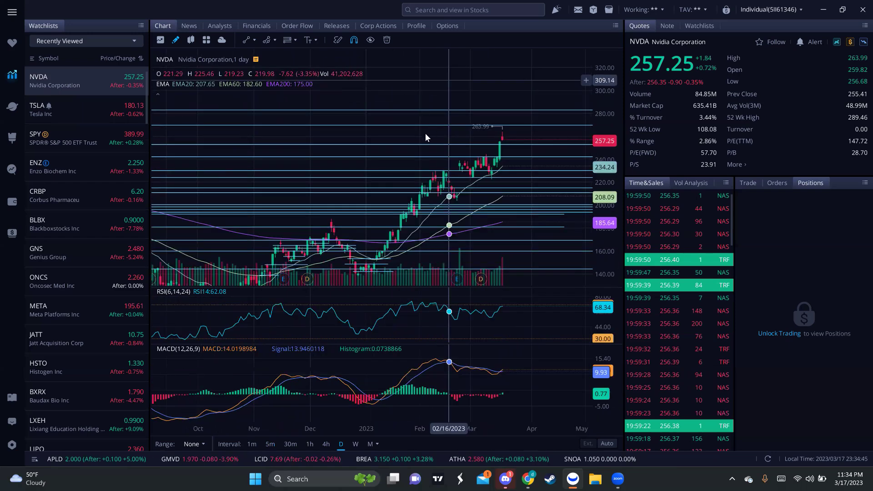
pyautogui.hscroll(12, 424, 137)
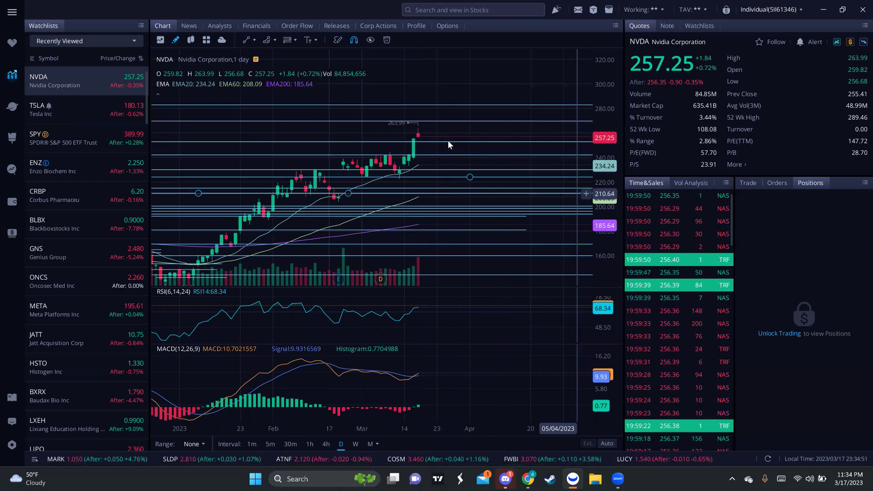
# Step: Examine NVDA's February and March daily candles, and switch the chart to the 4-hour interval to compare against VWAP and EMA lines
pyautogui.click(514, 155)
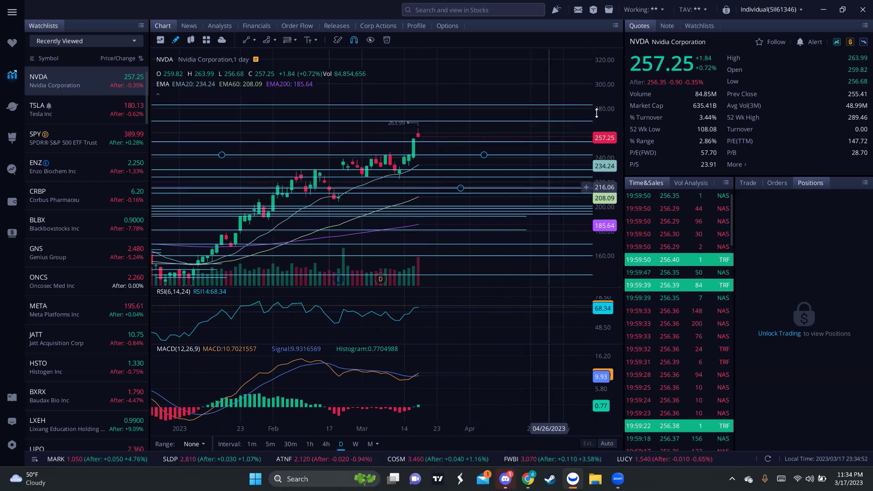
pyautogui.scroll(3, 443, 135)
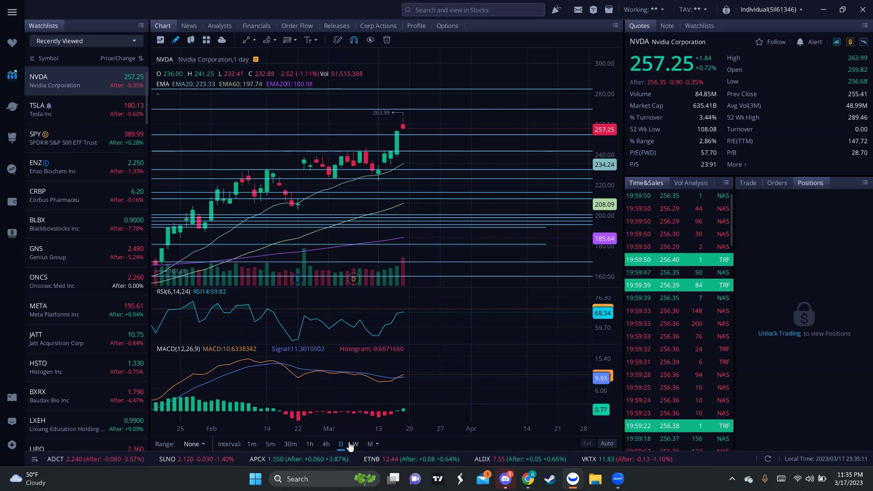
pyautogui.click(326, 444)
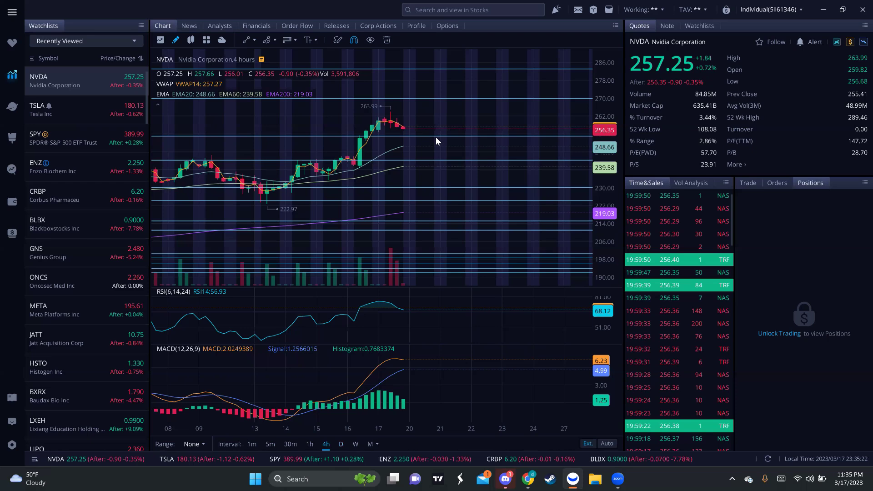
# Step: Return NVDA to the daily interval and examine its 2023 climb to the March 17 candle against the horizontal levels overhead
pyautogui.press('F8')
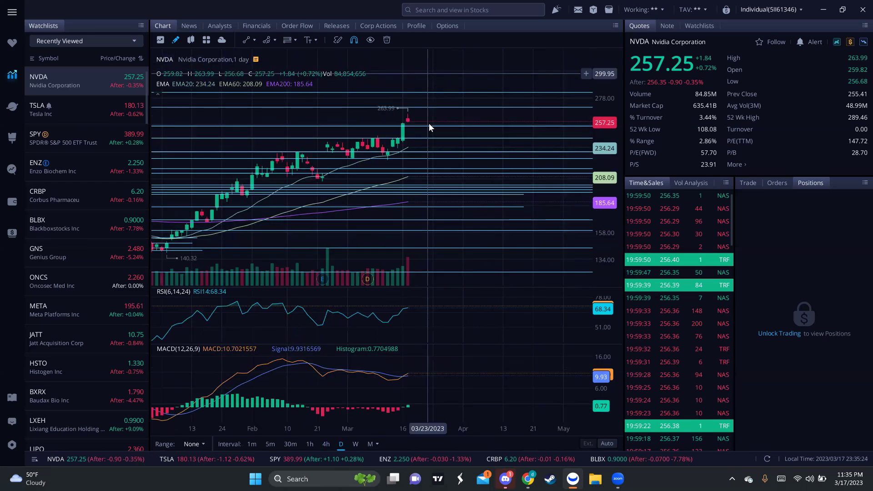
pyautogui.scroll(-1, 425, 132)
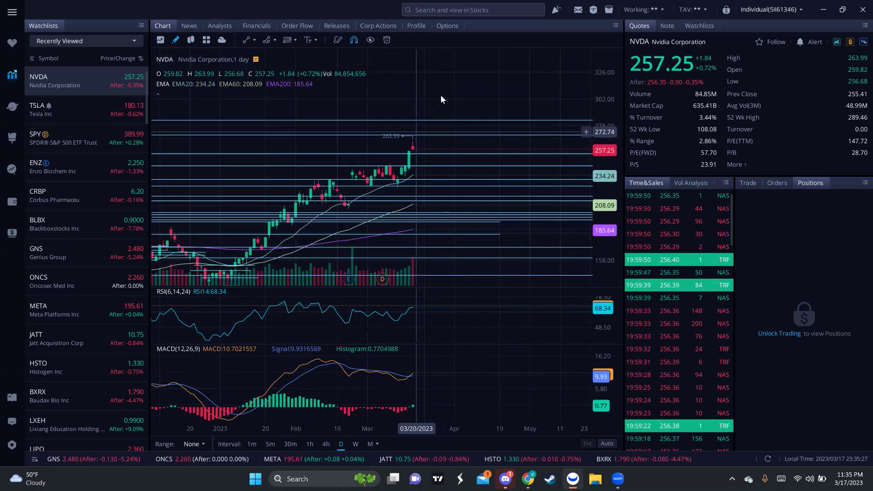
pyautogui.moveTo(441, 87); pyautogui.dragTo(444, 103)
pyautogui.scroll(-2, 431, 113)
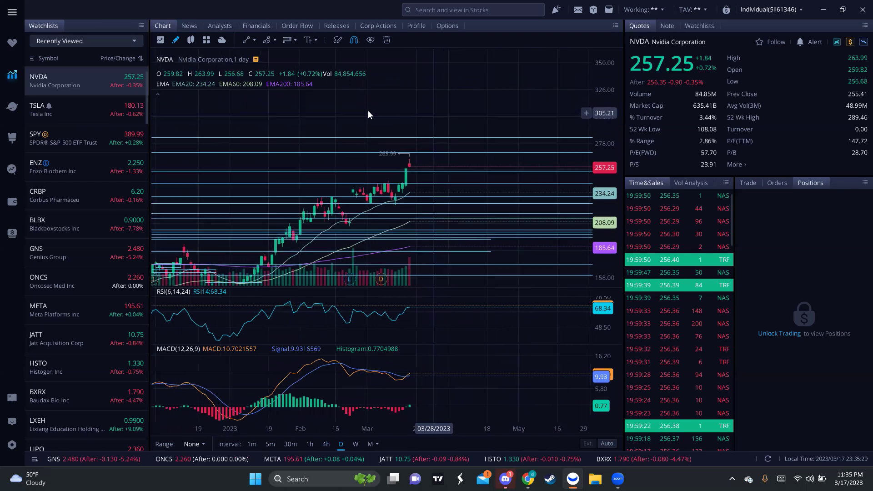
pyautogui.scroll(-1, 430, 112)
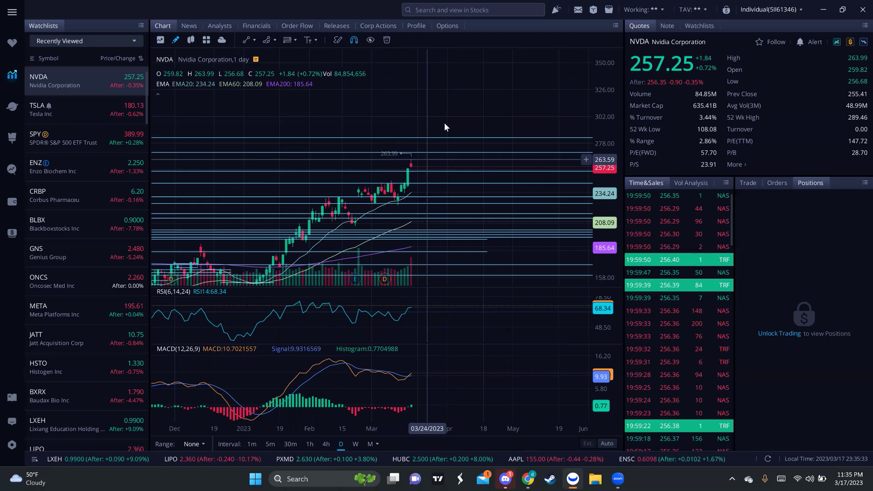
pyautogui.scroll(2, 420, 171)
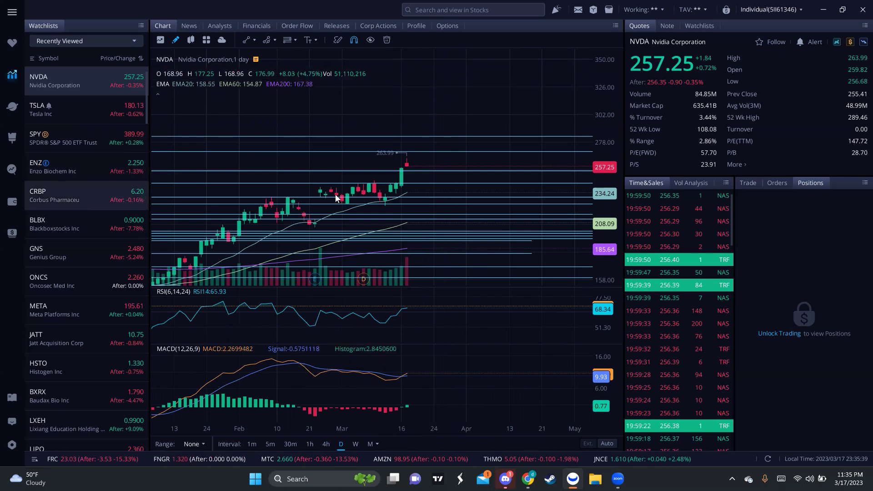
# Step: Open BLBX's daily chart from the watchlist and examine the descending channel drawn from the early March peak
pyautogui.click(93, 230)
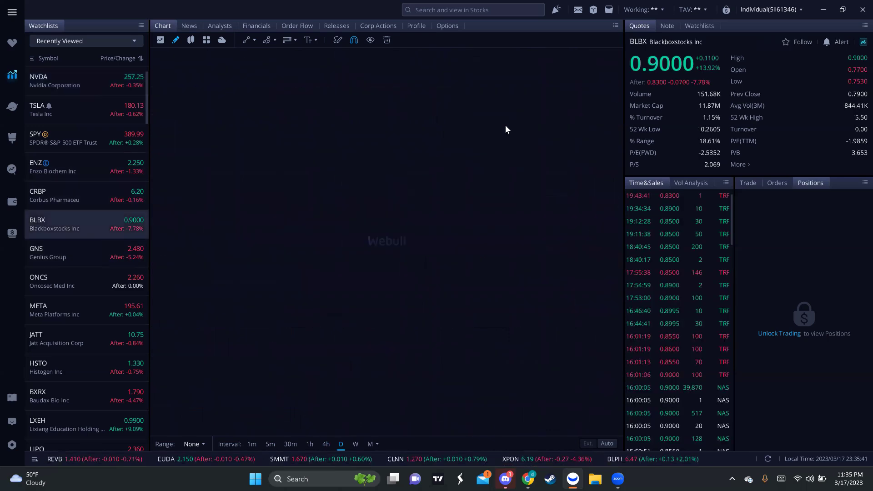
pyautogui.scroll(3, 462, 225)
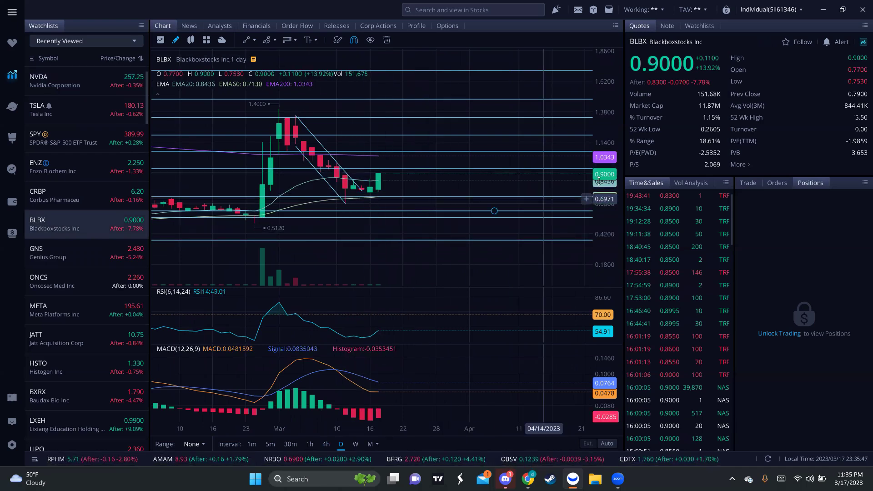
pyautogui.scroll(1, 298, 162)
pyautogui.scroll(1, 312, 157)
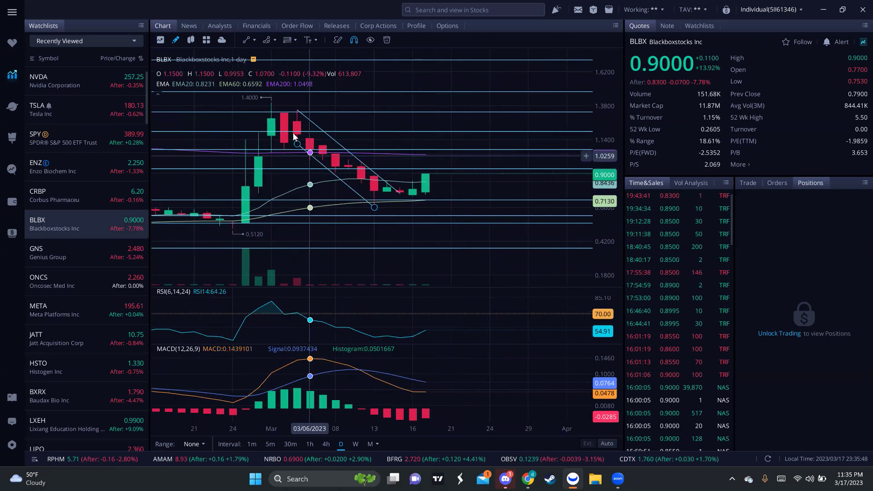
pyautogui.moveTo(450, 188); pyautogui.dragTo(403, 189)
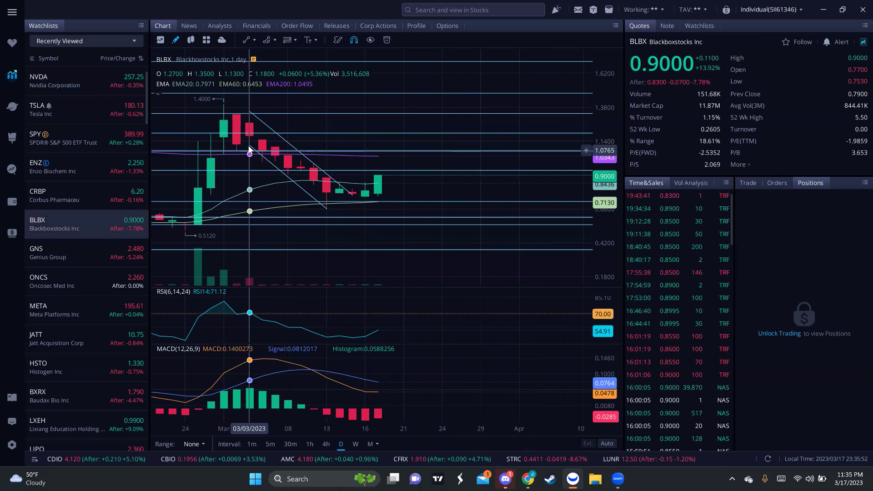
pyautogui.scroll(-2, 260, 158)
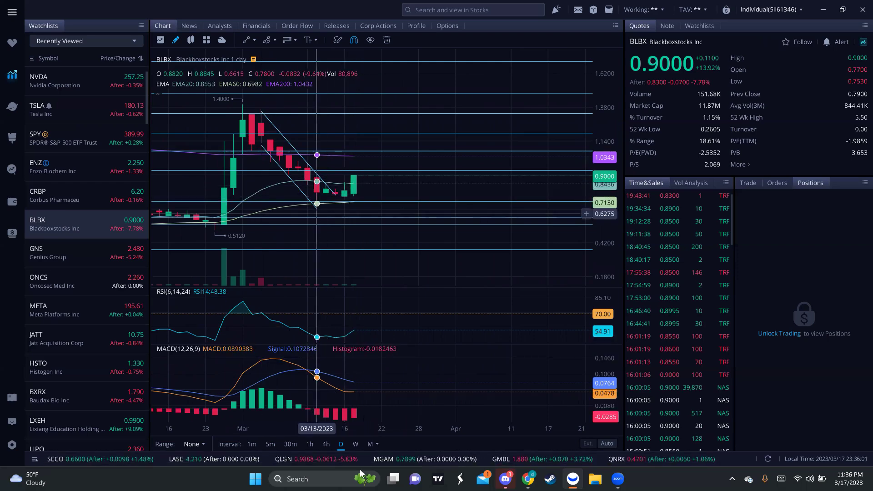
# Step: Set BLBX to the 4-hour interval and examine its mid-March price action against VWAP, the EMA lines and the channel
pyautogui.click(310, 444)
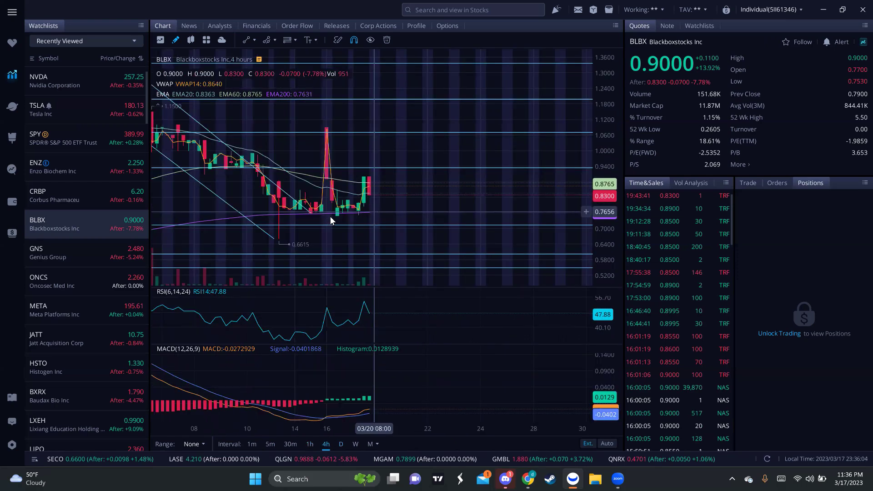
pyautogui.scroll(-3, 331, 219)
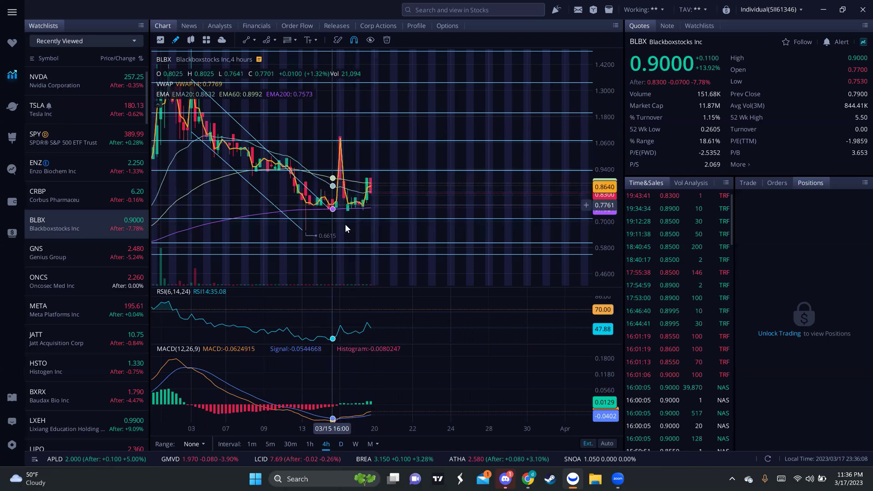
pyautogui.scroll(2, 337, 318)
# Step: Return BLBX to the daily interval and examine the candles through March 17 against the channel, EMA lines and horizontal levels
pyautogui.press('d')
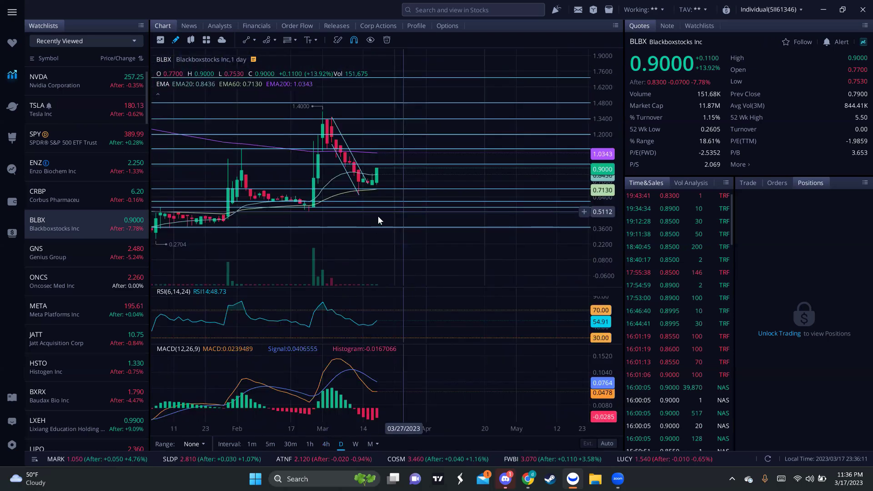
pyautogui.scroll(2, 394, 212)
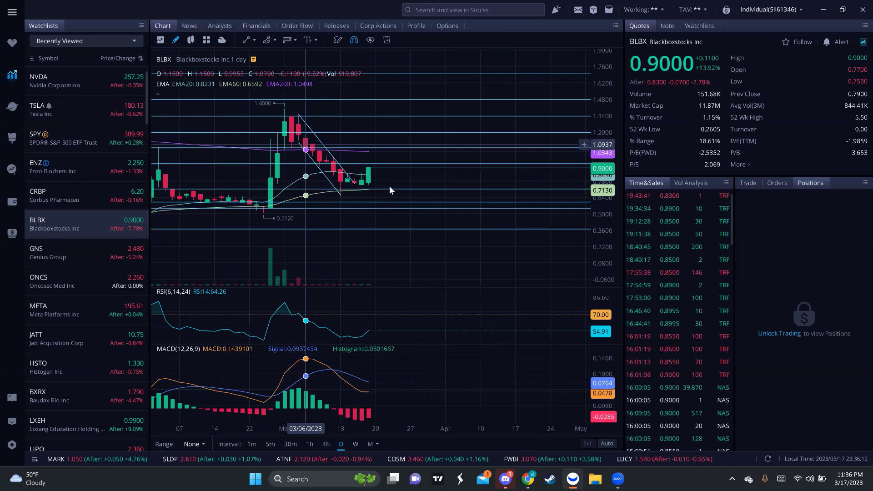
pyautogui.scroll(1, 389, 186)
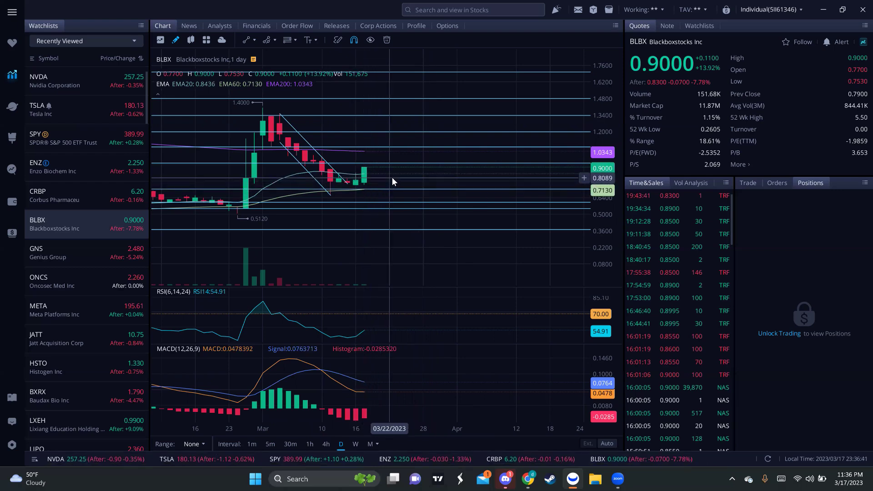
pyautogui.scroll(-1, 419, 178)
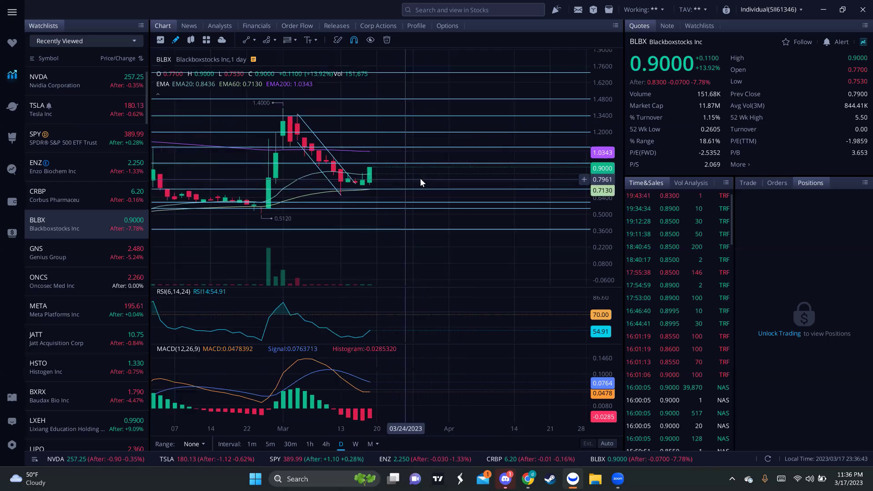
pyautogui.scroll(-1, 423, 176)
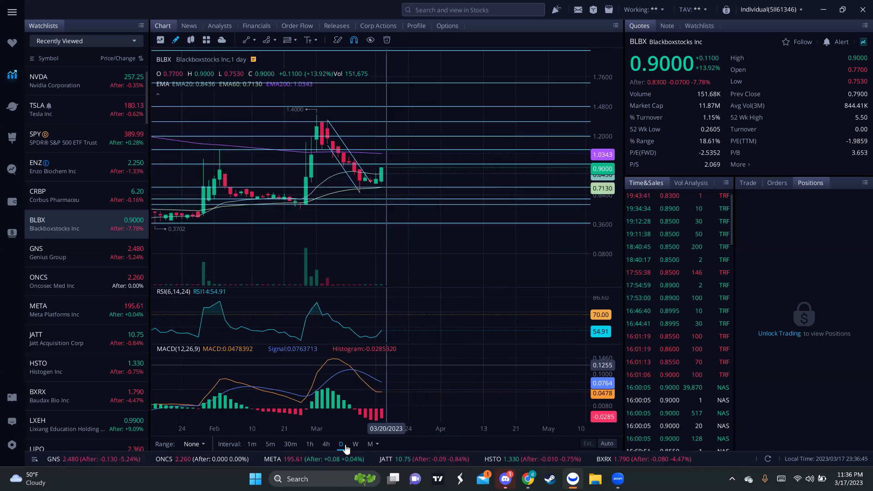
# Step: Open GNS's daily chart from the watchlist and rescale its price axis to enlarge the March candles
pyautogui.click(91, 263)
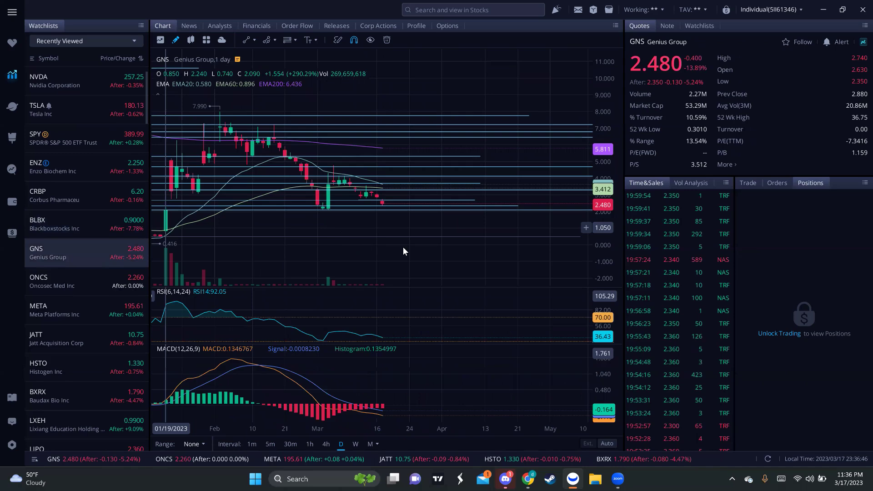
pyautogui.moveTo(601, 251); pyautogui.dragTo(619, 163)
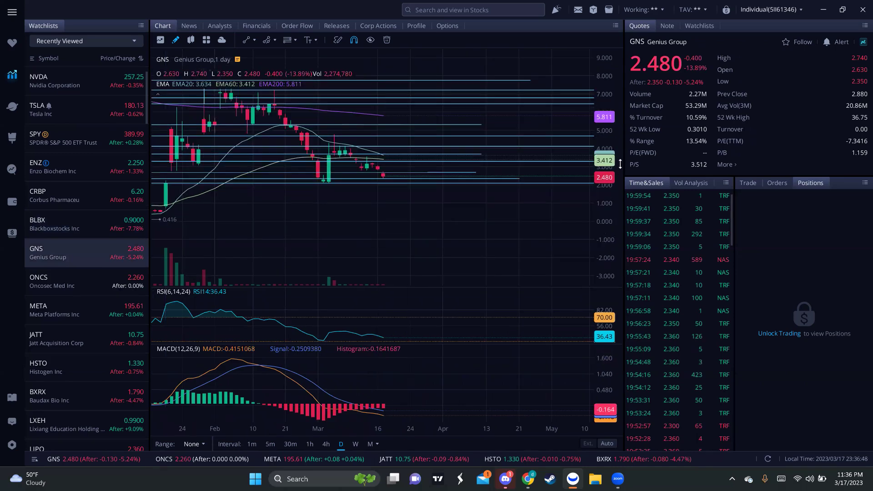
pyautogui.scroll(3, 364, 251)
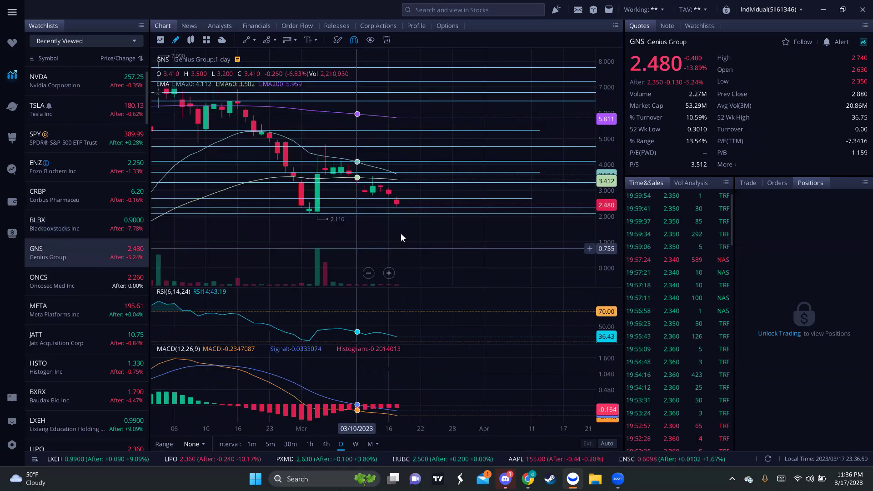
pyautogui.moveTo(401, 237); pyautogui.dragTo(399, 213)
pyautogui.moveTo(598, 228); pyautogui.dragTo(601, 168)
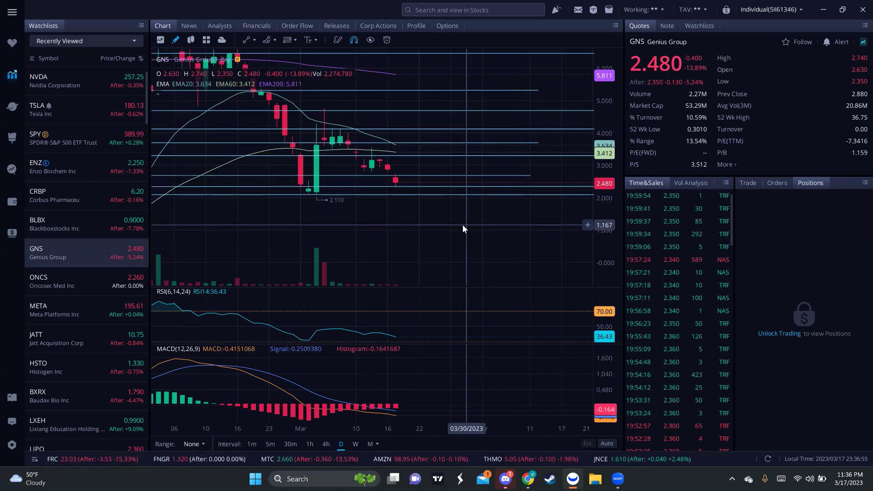
pyautogui.moveTo(473, 237); pyautogui.dragTo(480, 251)
pyautogui.moveTo(604, 233); pyautogui.dragTo(603, 220)
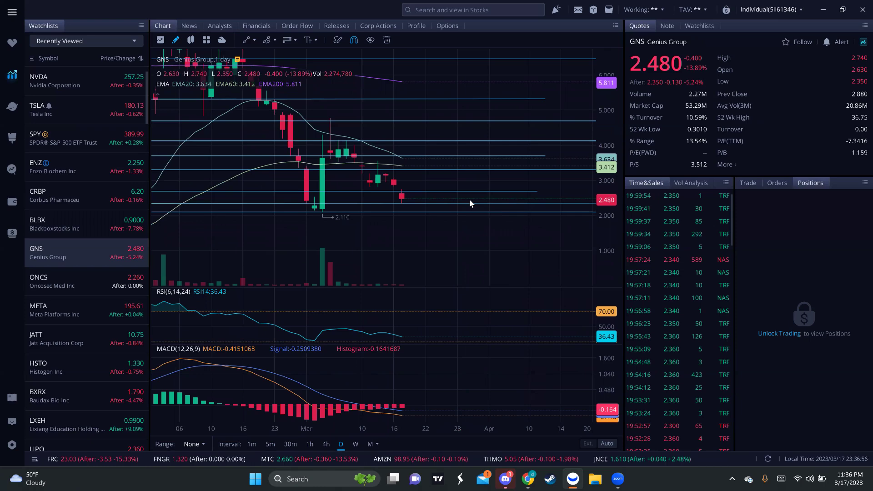
# Step: Examine GNS's daily candles from the January surge to March 17 against the EMA lines and horizontal levels
pyautogui.scroll(1, 459, 193)
pyautogui.scroll(1, 437, 186)
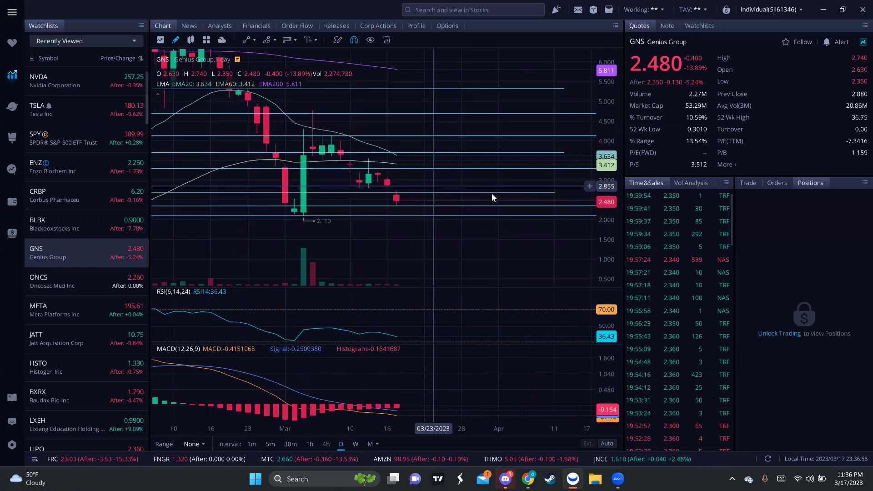
pyautogui.scroll(-2, 486, 195)
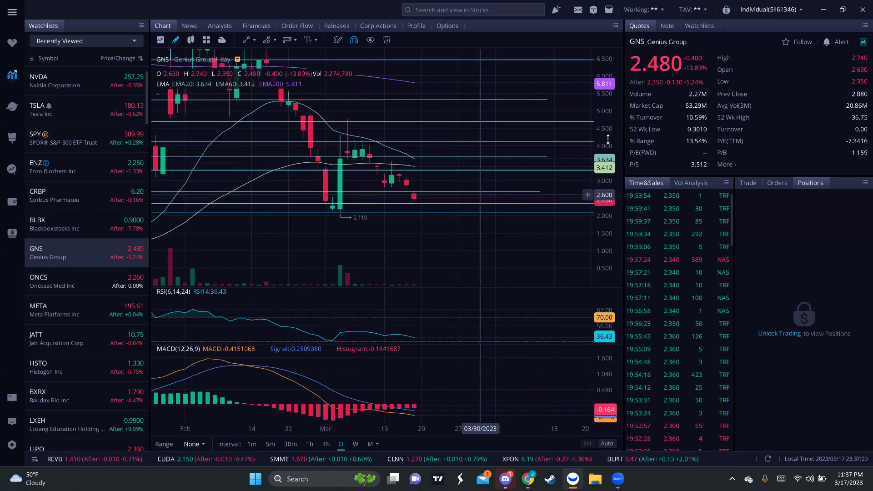
pyautogui.scroll(-1, 452, 245)
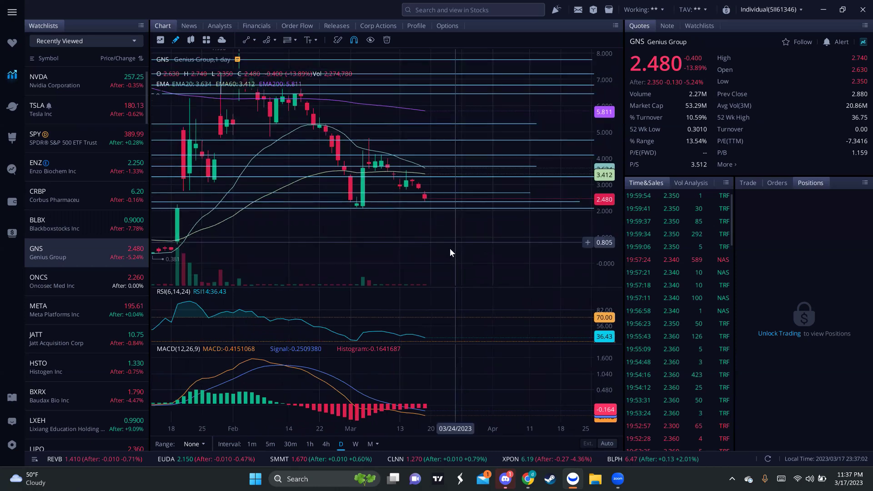
pyautogui.scroll(2, 422, 233)
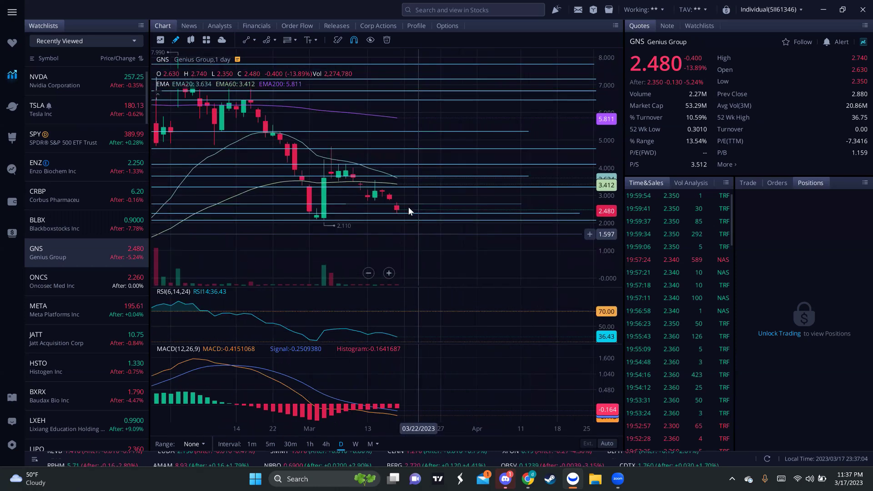
# Step: Stretch GNS's price axis and examine the March 17 candle against the horizontal levels just above the early March low
pyautogui.moveTo(616, 234); pyautogui.dragTo(617, 164)
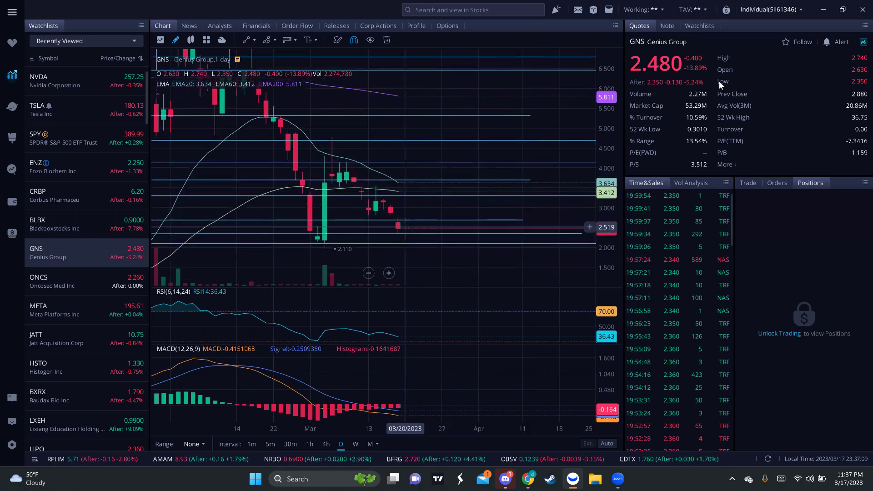
pyautogui.scroll(1, 419, 202)
pyautogui.scroll(1, 378, 231)
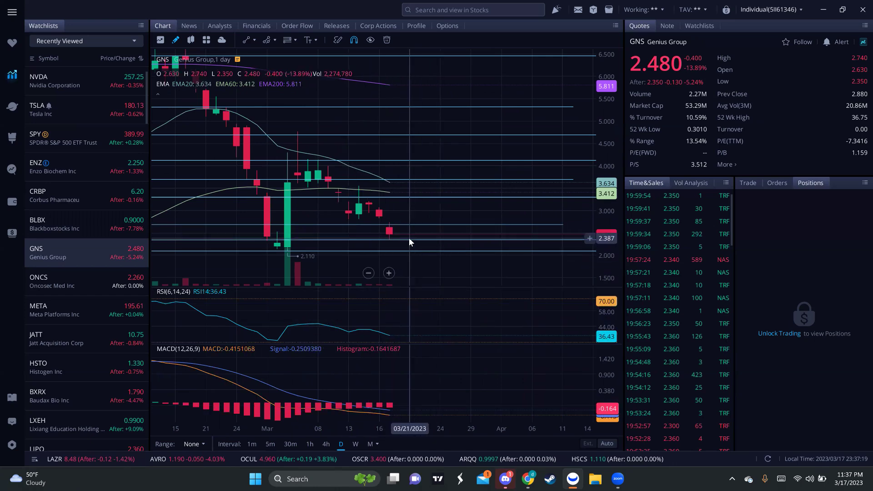
pyautogui.scroll(-2, 388, 237)
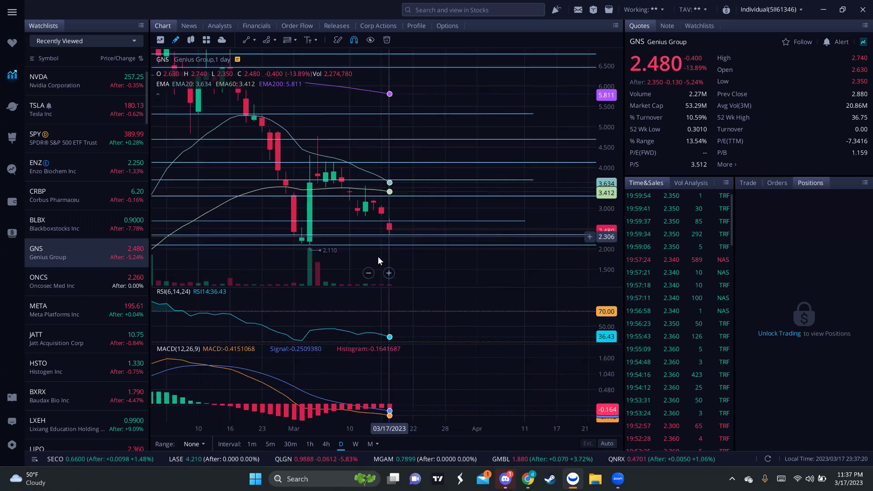
pyautogui.scroll(-2, 417, 253)
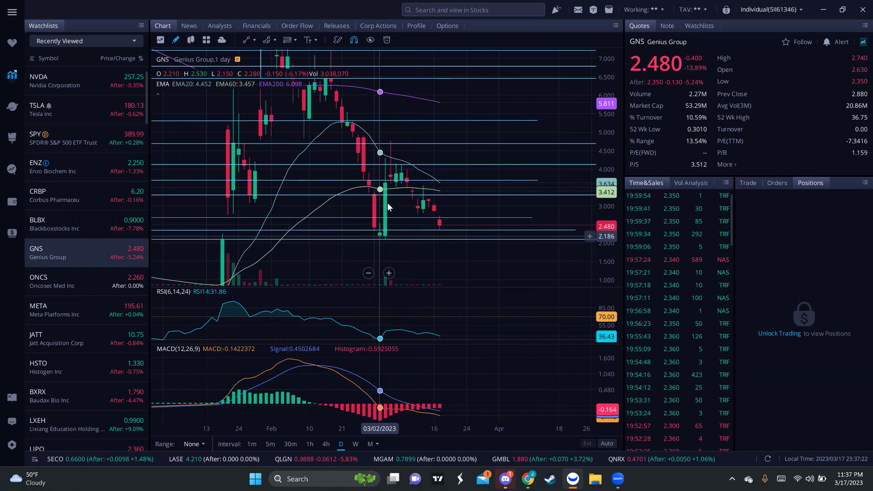
pyautogui.hscroll(3, 410, 250)
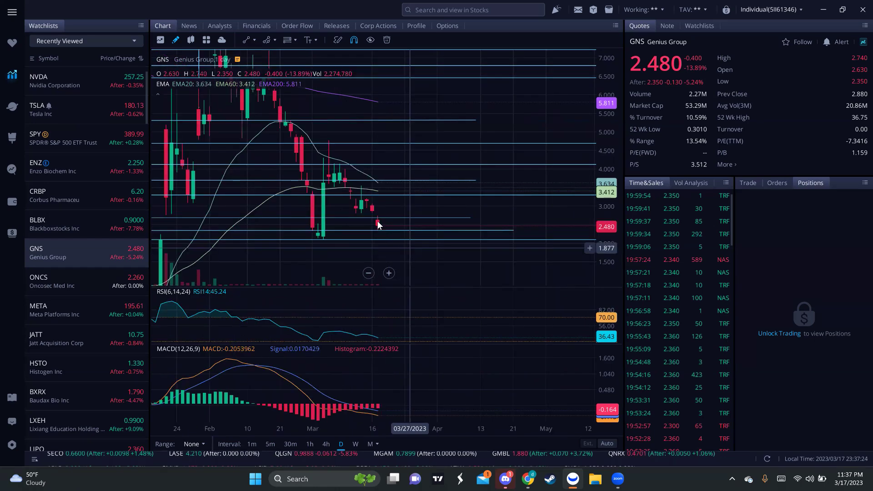
pyautogui.scroll(2, 383, 221)
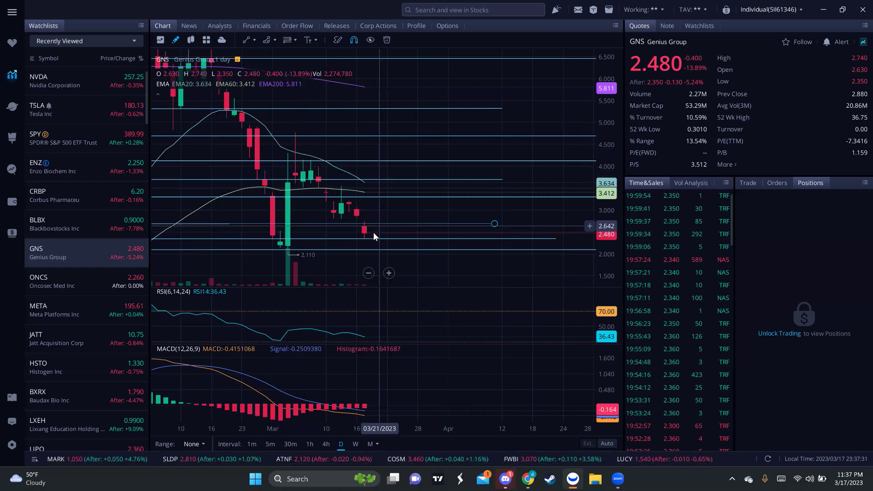
# Step: Switch GNS to the 4-hour interval and examine the decline from early March through March 17 against VWAP, EMA lines and horizontal levels
pyautogui.scroll(-1, 376, 230)
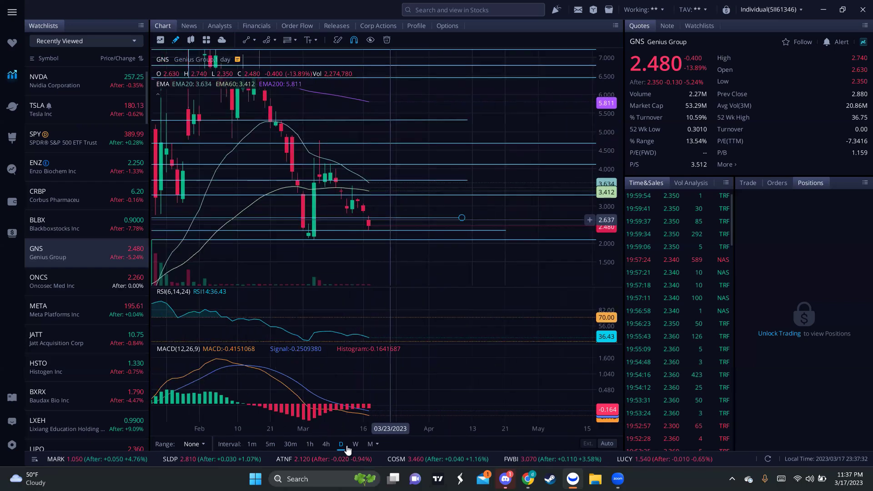
pyautogui.click(326, 444)
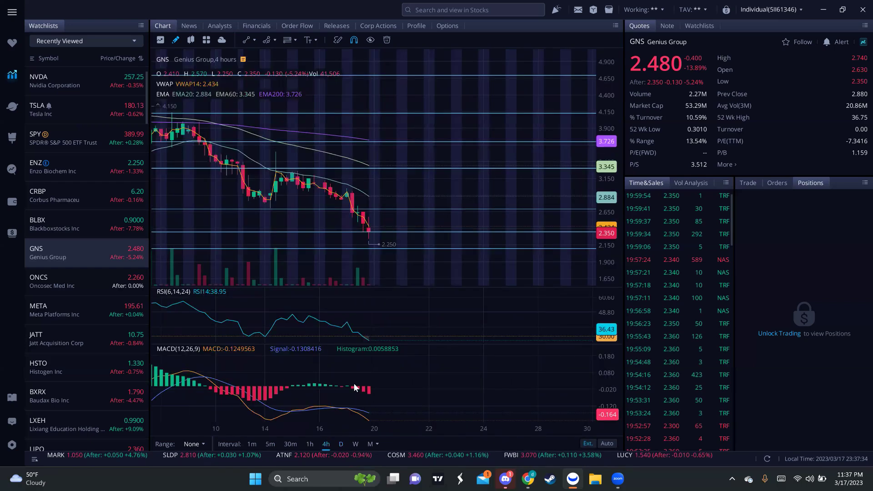
pyautogui.scroll(-1, 400, 251)
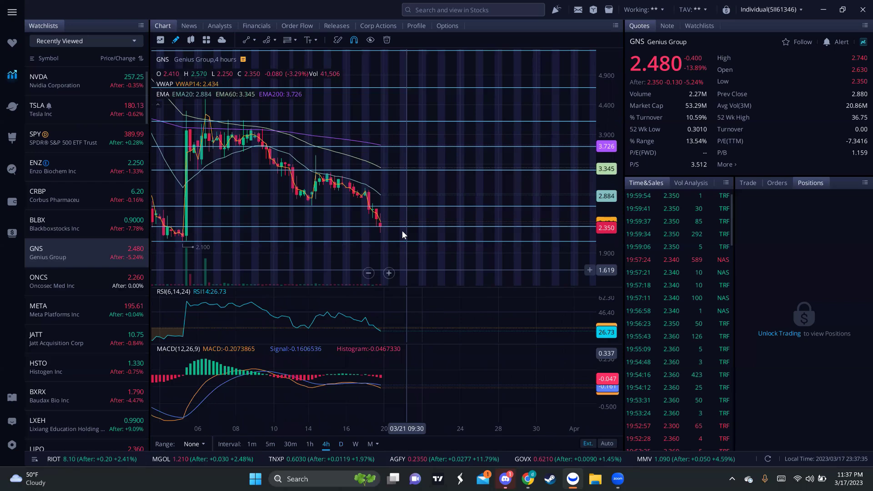
pyautogui.scroll(-1, 402, 230)
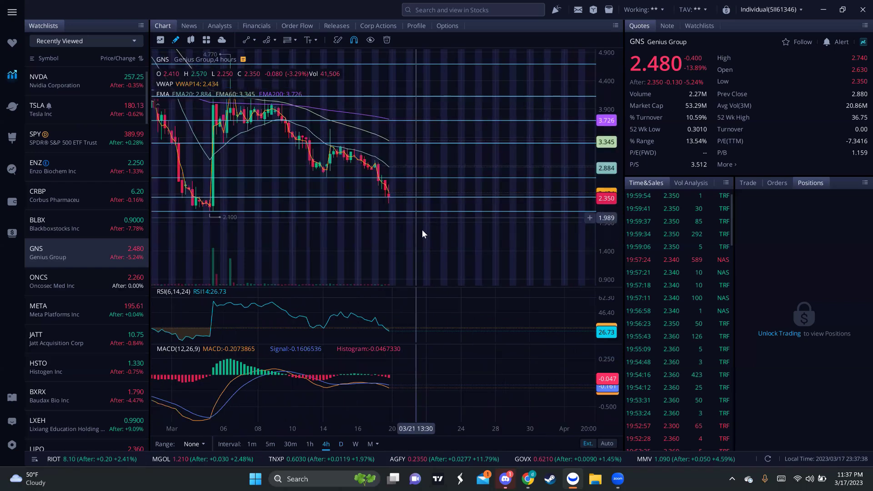
pyautogui.moveTo(420, 233); pyautogui.dragTo(443, 234)
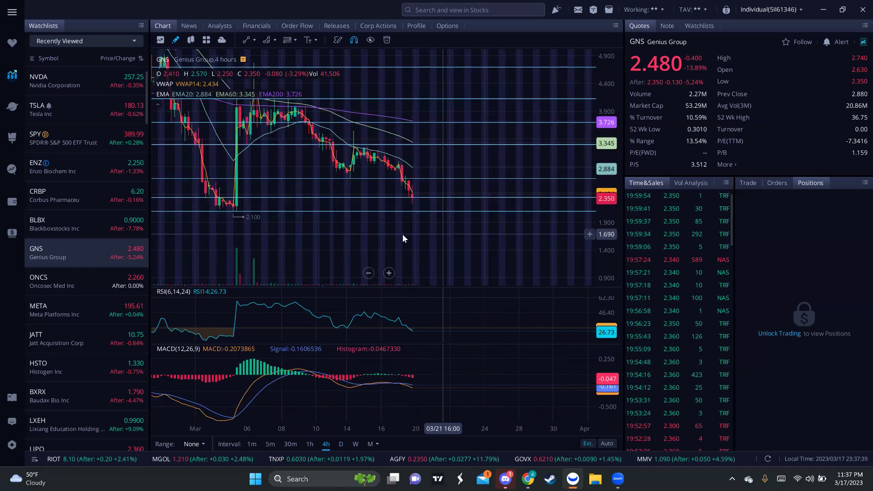
# Step: Return GNS to the daily interval and examine the candles since late 2022 against the EMA lines and horizontal levels
pyautogui.click(342, 444)
pyautogui.click(308, 445)
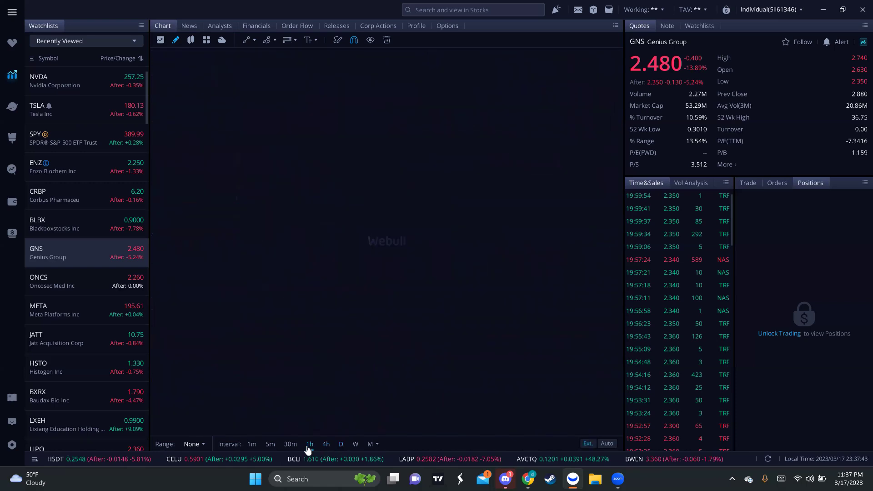
pyautogui.click(337, 445)
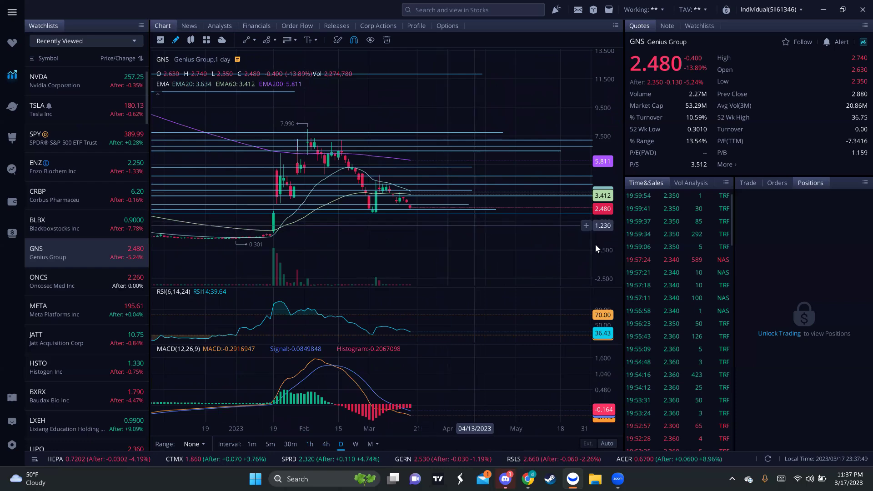
pyautogui.moveTo(618, 215); pyautogui.dragTo(618, 204)
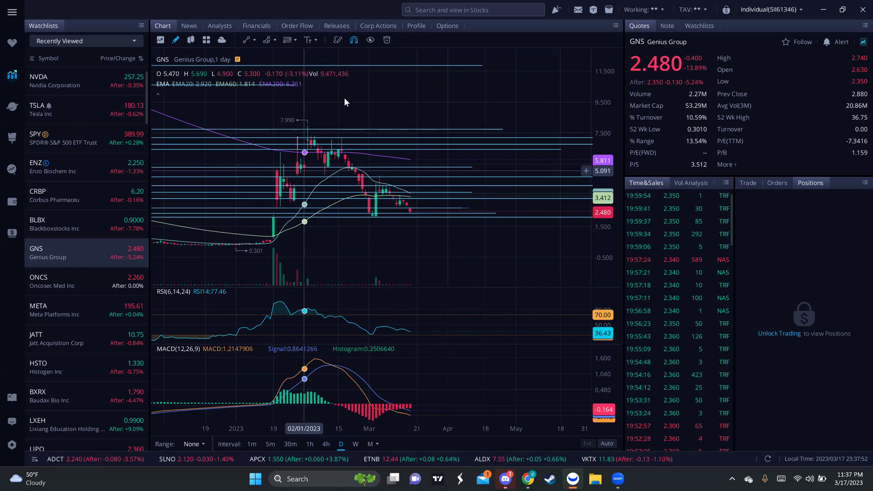
pyautogui.moveTo(345, 98); pyautogui.dragTo(452, 102)
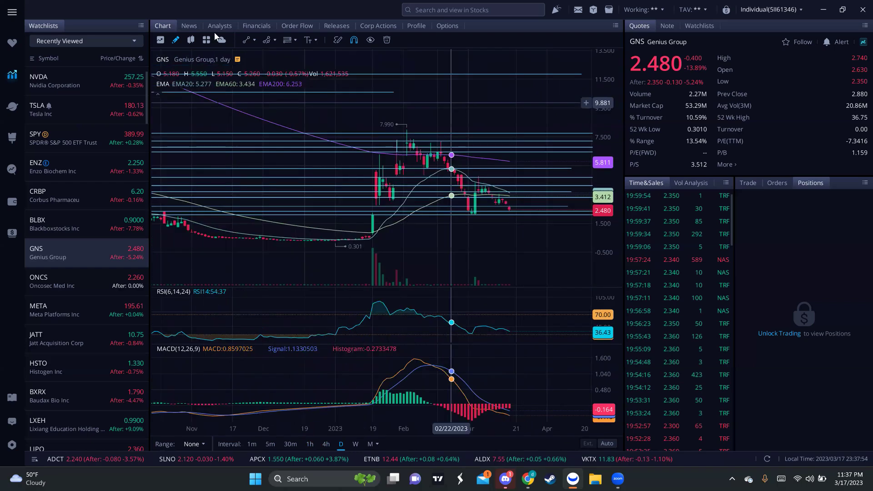
pyautogui.moveTo(510, 125); pyautogui.dragTo(432, 245)
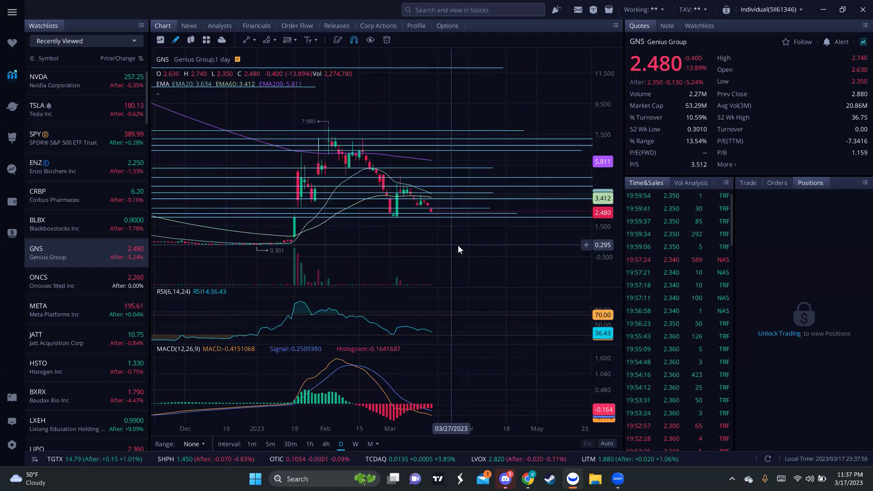
# Step: Switch GNS to the weekly interval, enlarge its price scale and examine the candles since spring 2022 against the horizontal levels
pyautogui.click(355, 444)
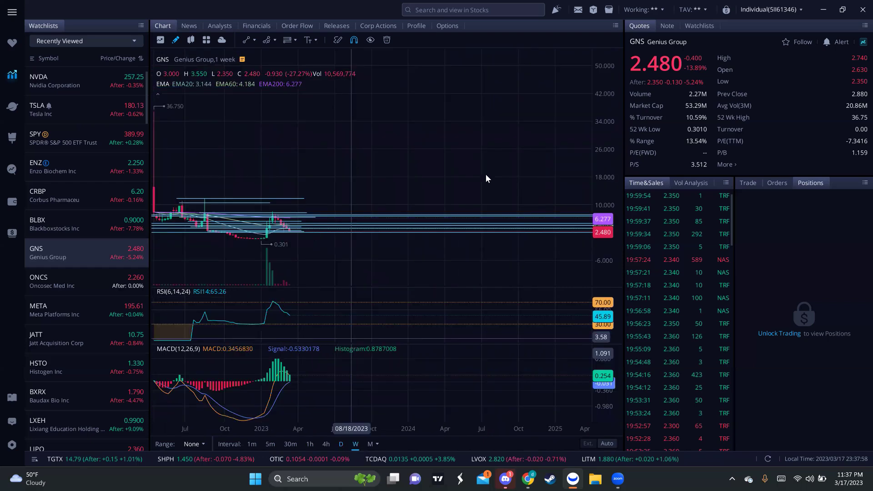
pyautogui.moveTo(485, 174); pyautogui.dragTo(499, 110)
pyautogui.moveTo(600, 242); pyautogui.dragTo(610, 141)
pyautogui.scroll(3, 483, 243)
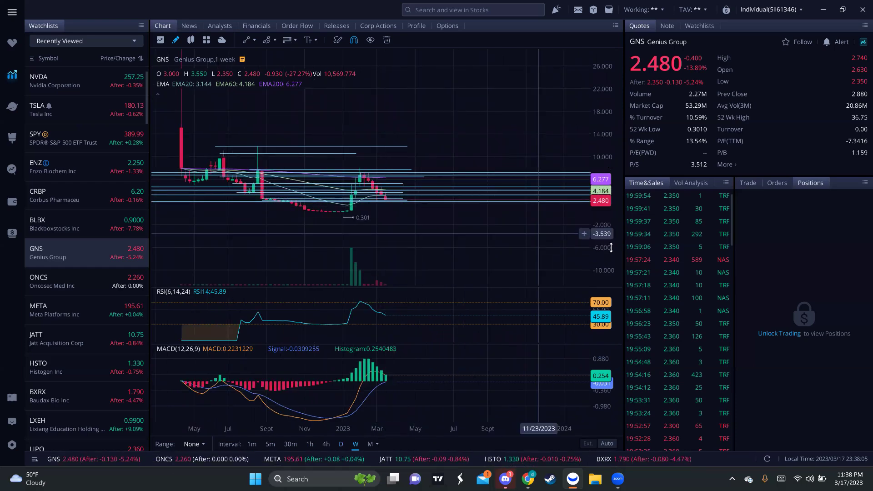
pyautogui.moveTo(611, 247); pyautogui.dragTo(610, 215)
pyautogui.scroll(3, 406, 197)
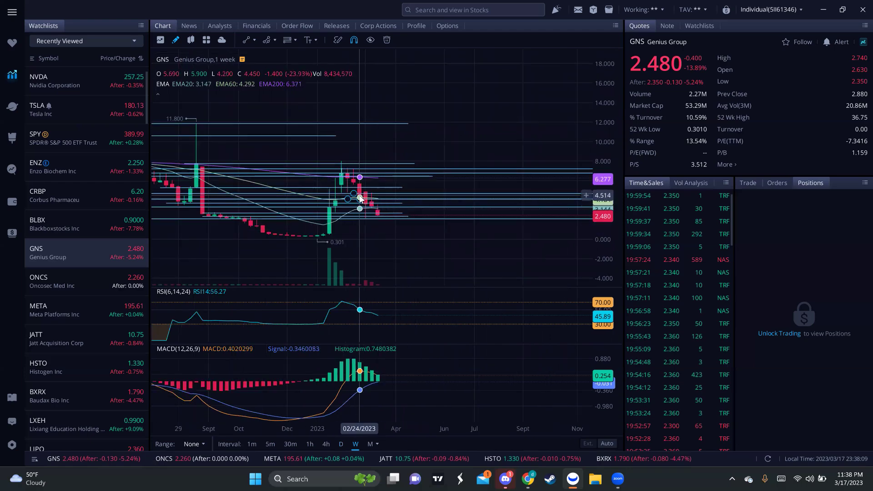
pyautogui.scroll(-2, 383, 222)
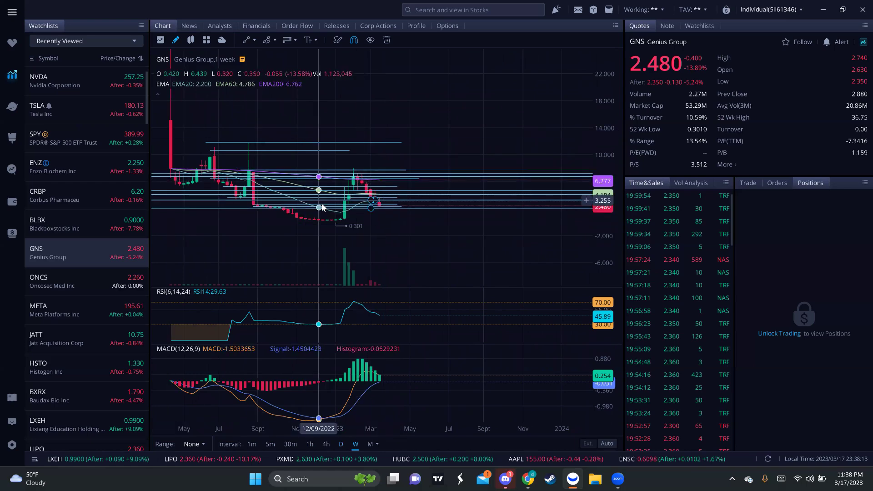
# Step: Open ONCS's weekly chart from the watchlist and hide its EMA lines
pyautogui.click(96, 275)
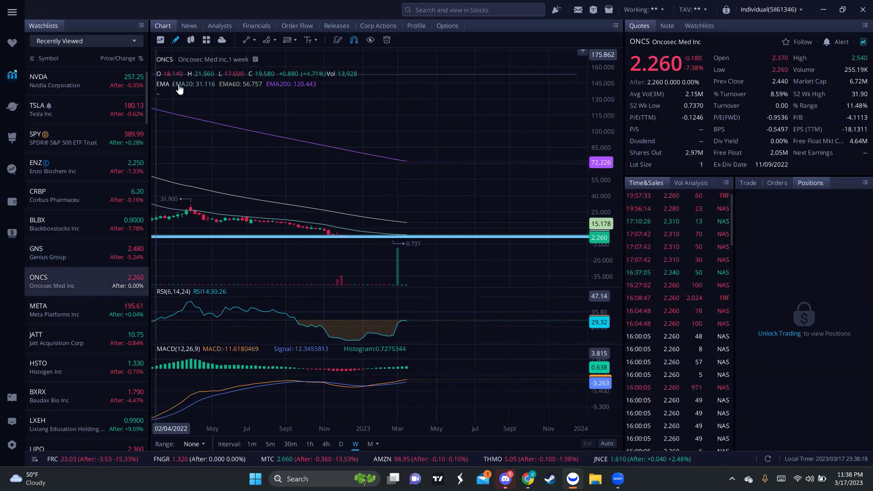
pyautogui.click(176, 84)
pyautogui.moveTo(380, 100); pyautogui.dragTo(427, 57)
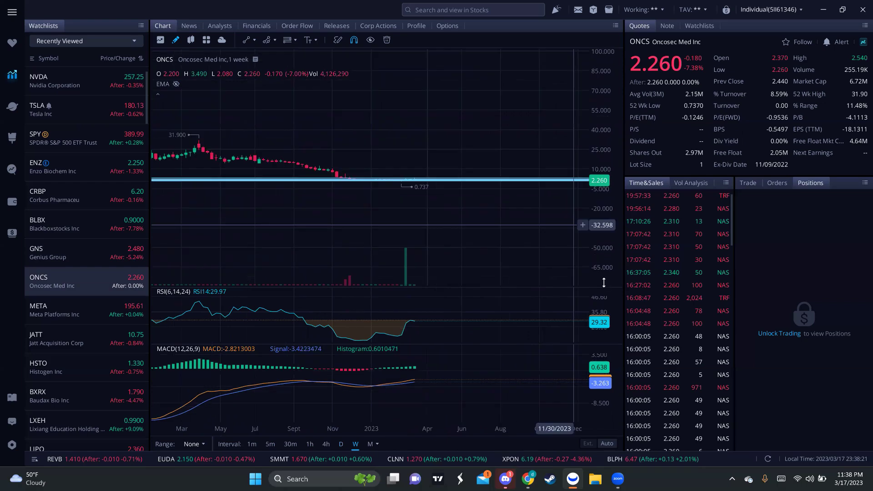
# Step: Stretch ONCS's weekly price axis and examine the candles since November against the closely spaced horizontal levels
pyautogui.moveTo(602, 242); pyautogui.dragTo(611, 160)
pyautogui.moveTo(510, 228); pyautogui.dragTo(514, 200)
pyautogui.moveTo(615, 227); pyautogui.dragTo(615, 209)
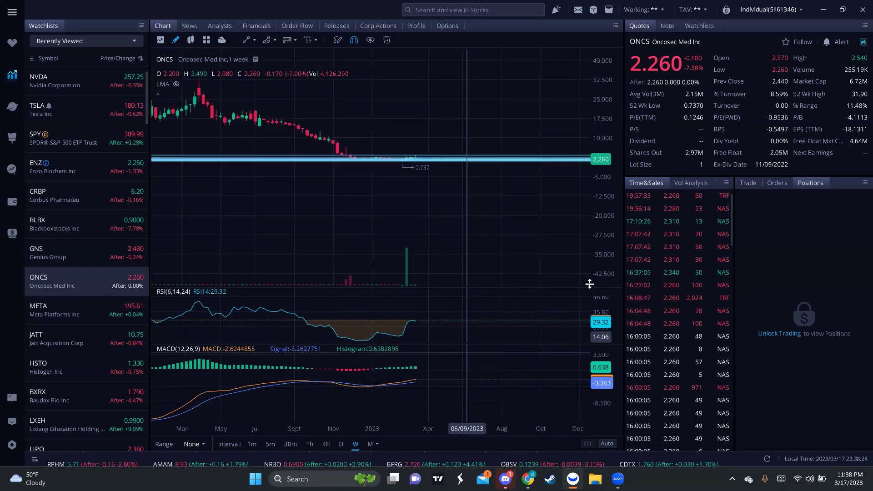
pyautogui.moveTo(596, 273); pyautogui.dragTo(607, 241)
pyautogui.moveTo(616, 196); pyautogui.dragTo(405, 250)
pyautogui.moveTo(619, 266); pyautogui.dragTo(591, 109)
pyautogui.scroll(-2, 422, 107)
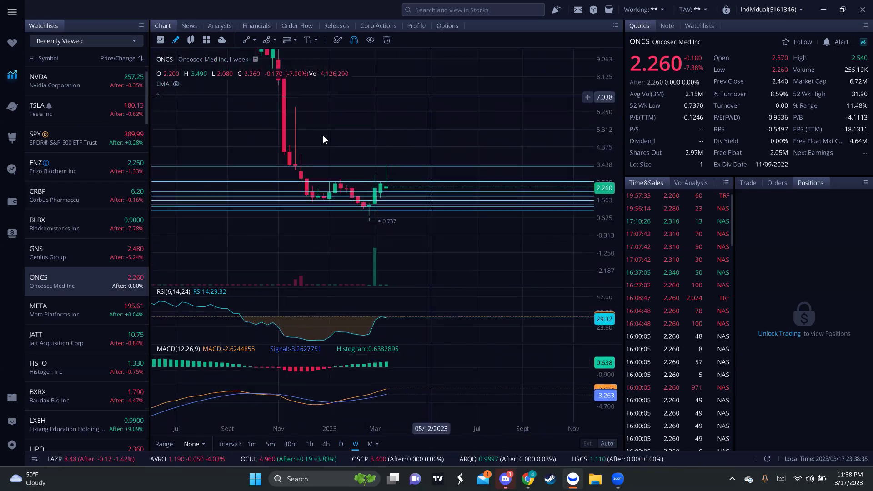
pyautogui.moveTo(330, 230); pyautogui.dragTo(329, 257)
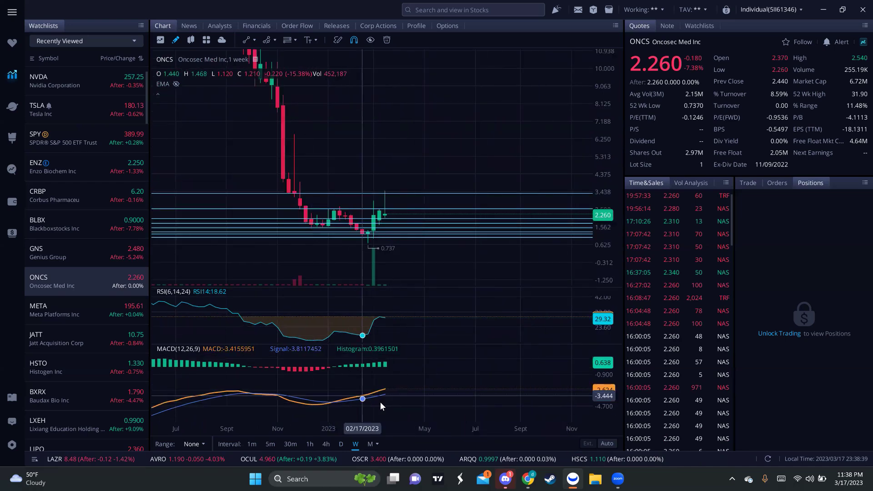
pyautogui.scroll(2, 400, 218)
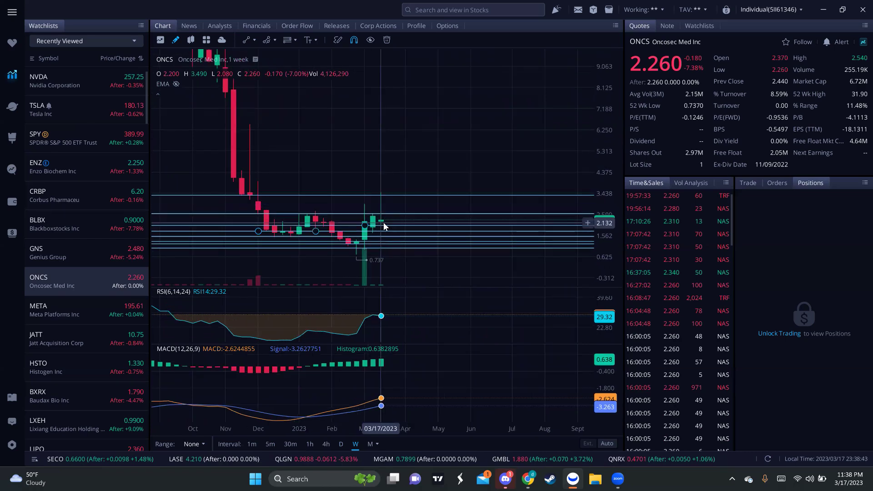
# Step: Compare ONCS's daily and weekly candles through March 17 against the horizontal levels
pyautogui.click(341, 443)
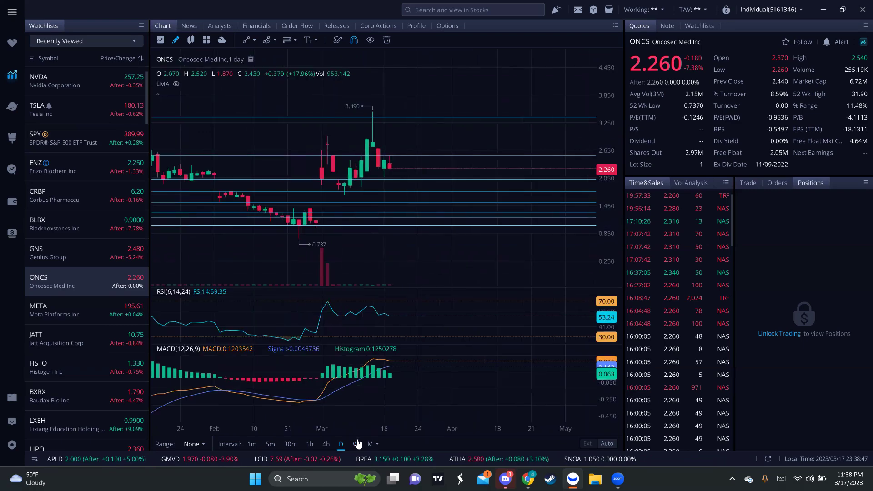
pyautogui.click(348, 444)
pyautogui.click(342, 444)
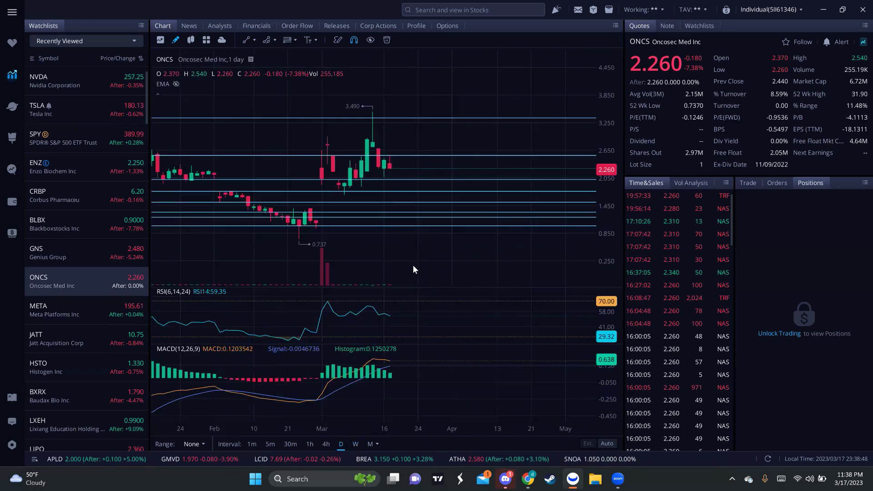
pyautogui.click(356, 445)
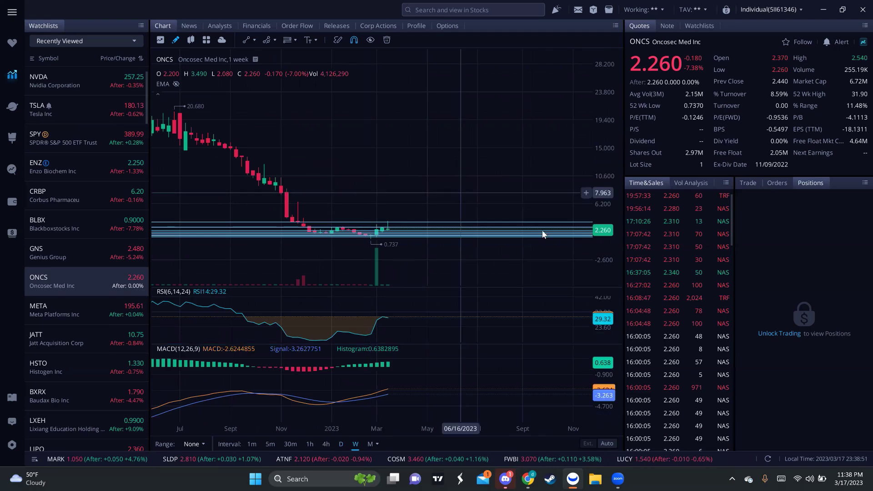
pyautogui.moveTo(611, 259); pyautogui.dragTo(603, 123)
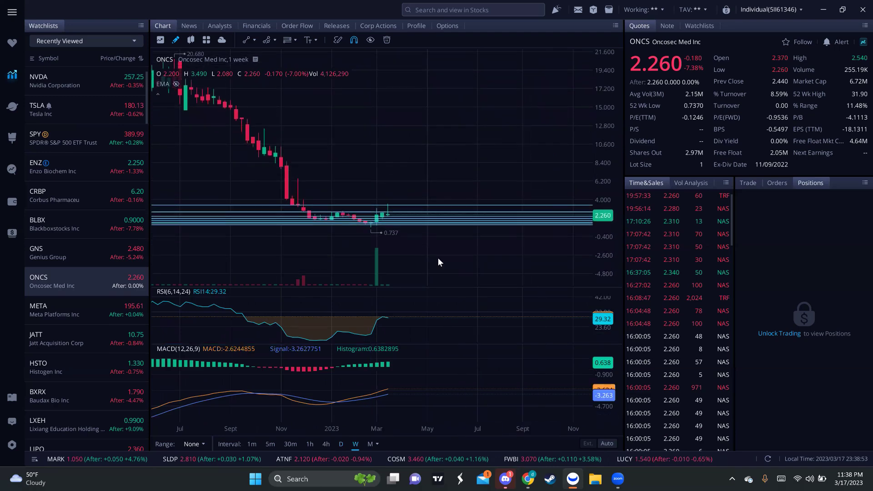
# Step: Return ONCS to the daily interval and examine the candles from the autumn 2022 decline through March 17 against the horizontal levels
pyautogui.click(341, 444)
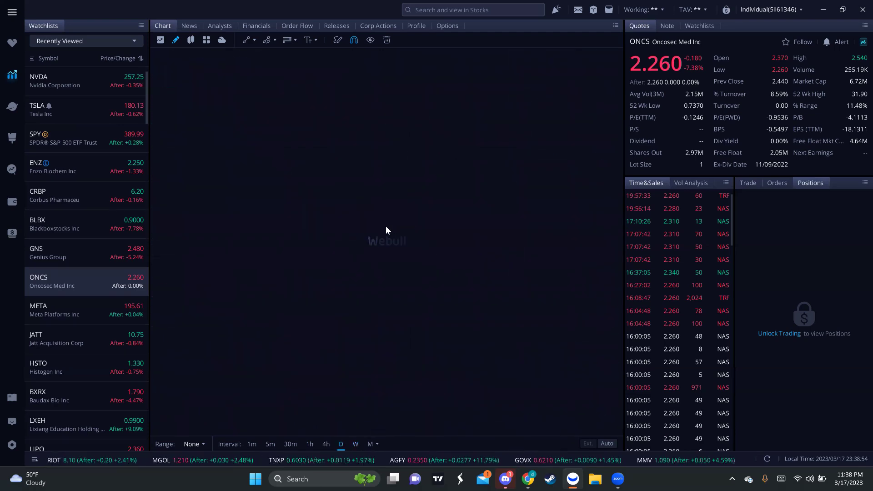
pyautogui.scroll(-1, 405, 186)
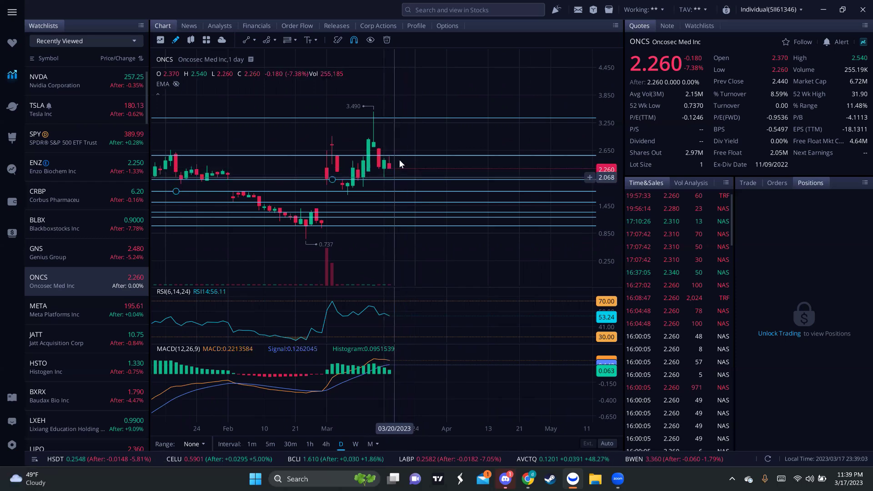
pyautogui.scroll(-2, 414, 169)
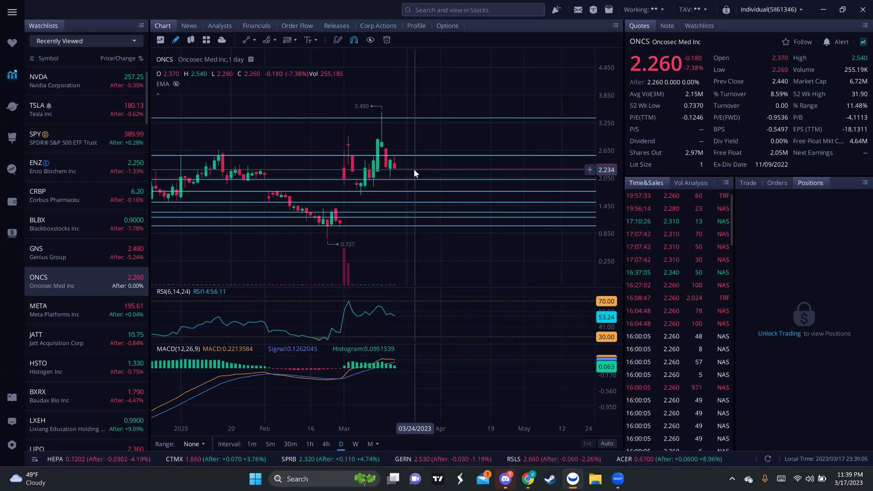
pyautogui.scroll(-2, 414, 172)
pyautogui.scroll(-2, 438, 164)
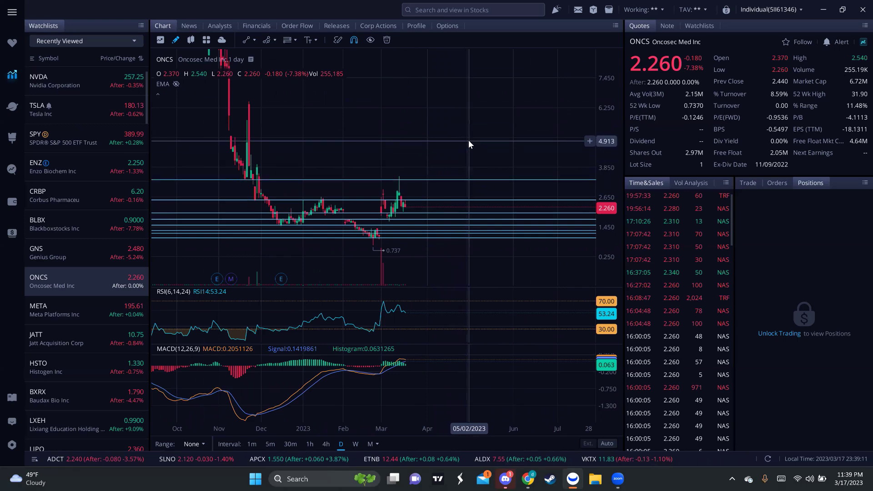
pyautogui.moveTo(468, 135); pyautogui.dragTo(470, 164)
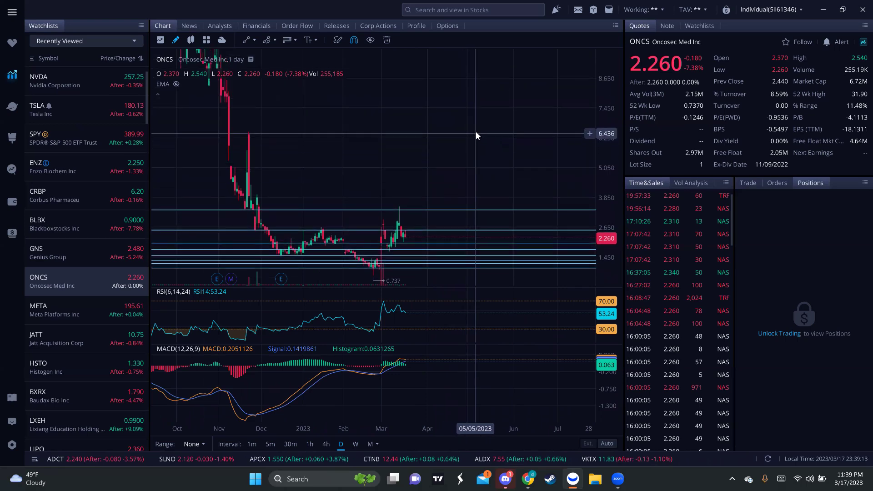
pyautogui.moveTo(473, 151); pyautogui.dragTo(473, 147)
# Step: Examine ONCS's daily candles since December up close, comparing the March spike with the upper horizontal levels
pyautogui.scroll(3, 452, 177)
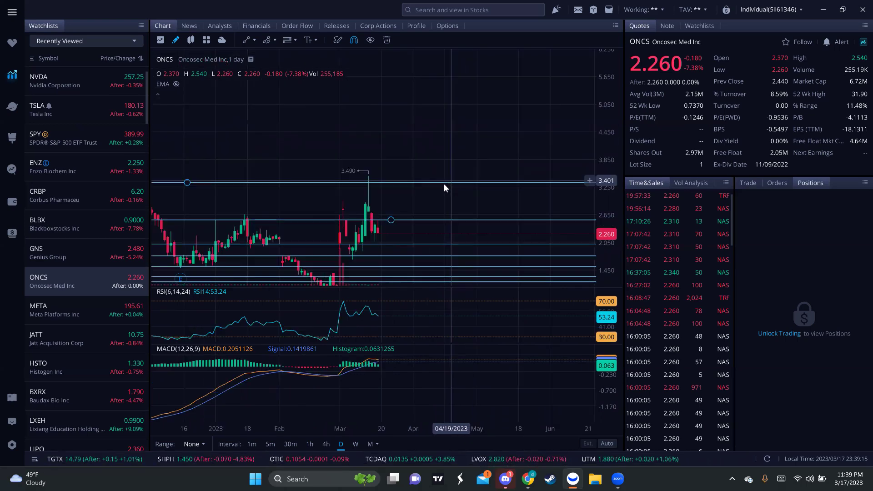
pyautogui.scroll(3, 421, 148)
pyautogui.scroll(-1, 438, 91)
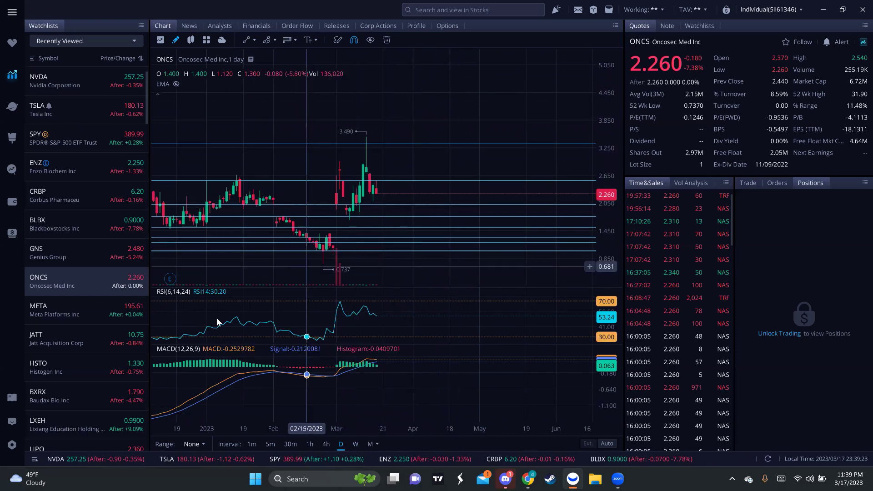
# Step: Look through the watchlist, search for the ticker CLNN and open its daily chart
pyautogui.scroll(-5, 103, 278)
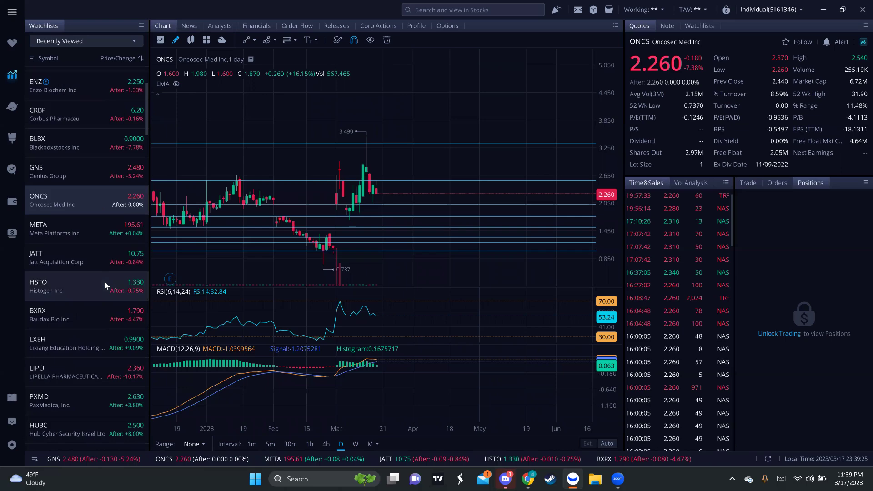
pyautogui.scroll(5, 87, 250)
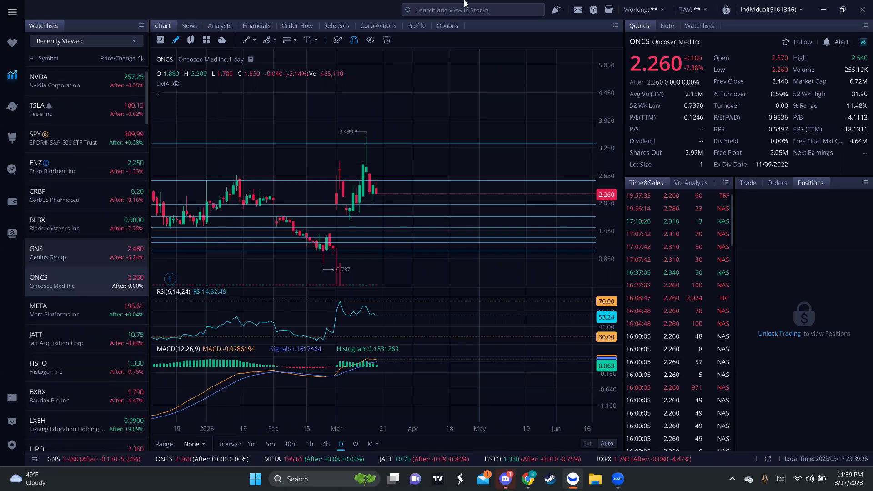
pyautogui.click(460, 10)
pyautogui.write('clne')
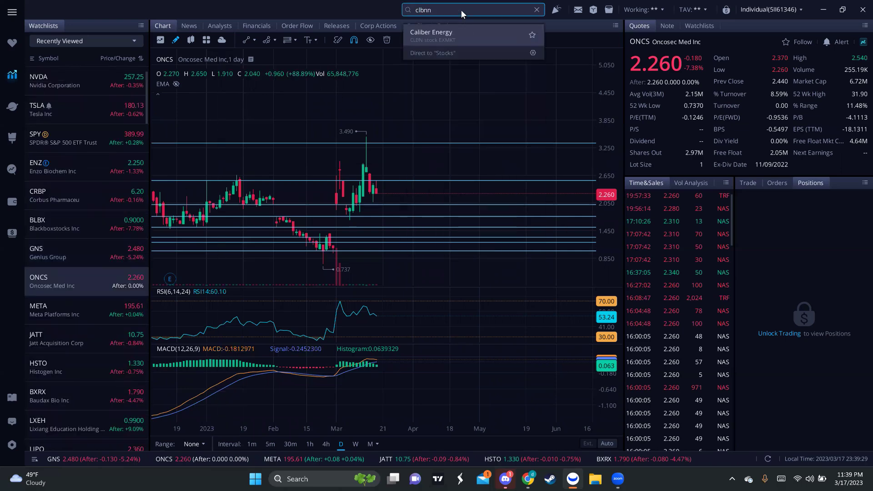
pyautogui.press('BackSpace')
pyautogui.press('BackSpace')
pyautogui.press('BackSpace')
pyautogui.press('BackSpace')
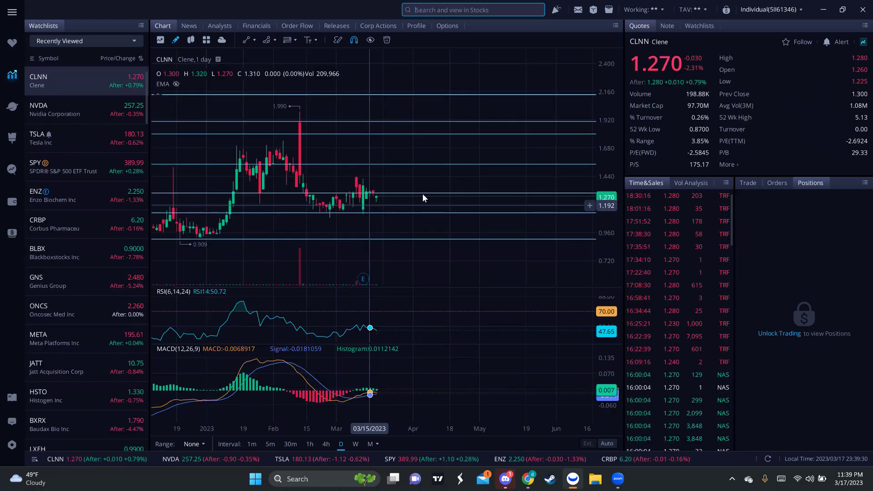
# Step: Check the CLNN news headlines and return to its daily chart
pyautogui.scroll(-2, 419, 254)
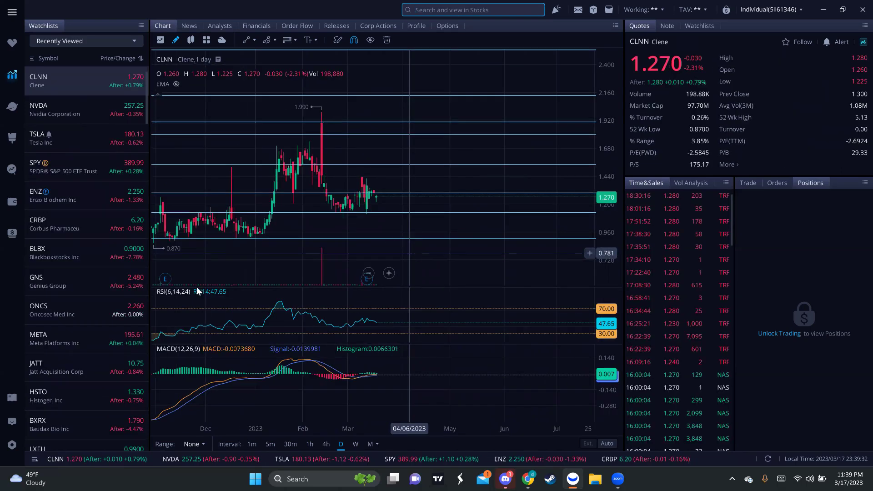
pyautogui.click(193, 27)
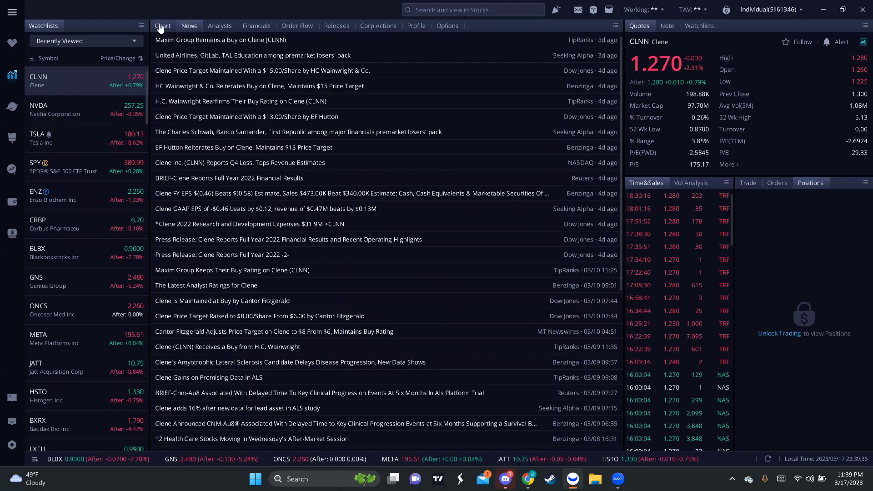
pyautogui.click(162, 26)
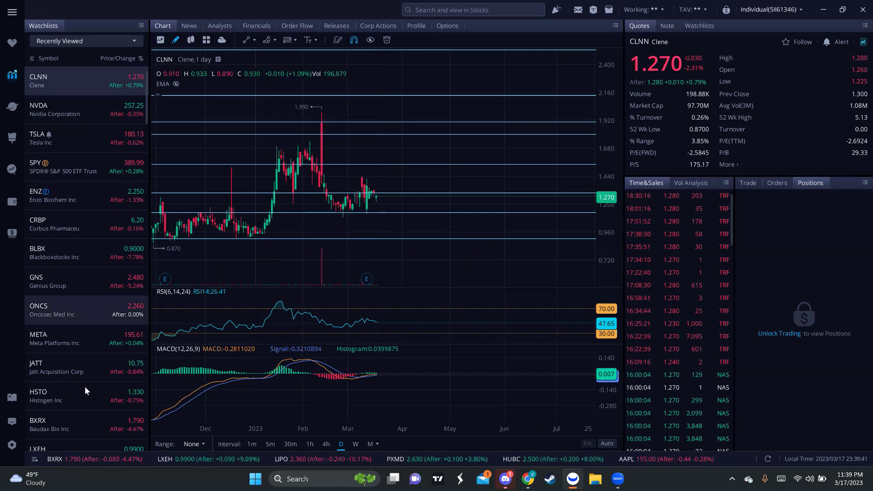
# Step: Look through the watchlist, search for "aka" and open the daily chart of AKANDA CORP (AKAN)
pyautogui.scroll(-3, 85, 386)
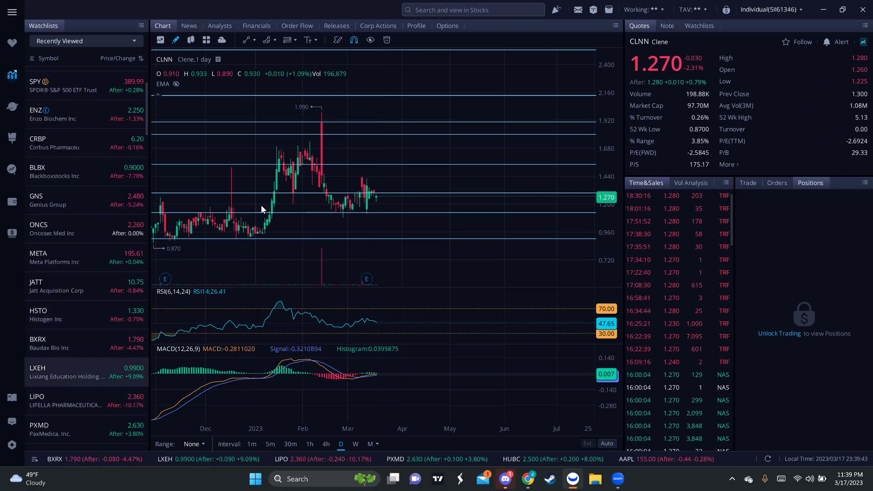
pyautogui.click(420, 12)
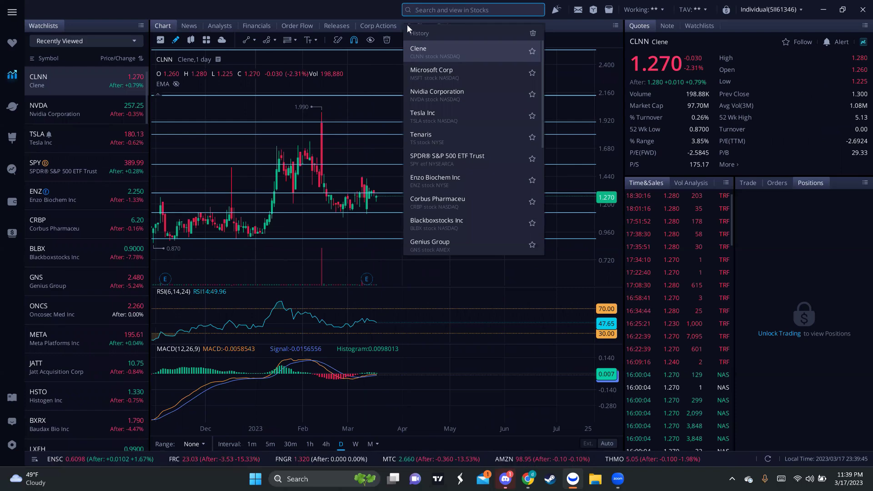
pyautogui.write('aka')
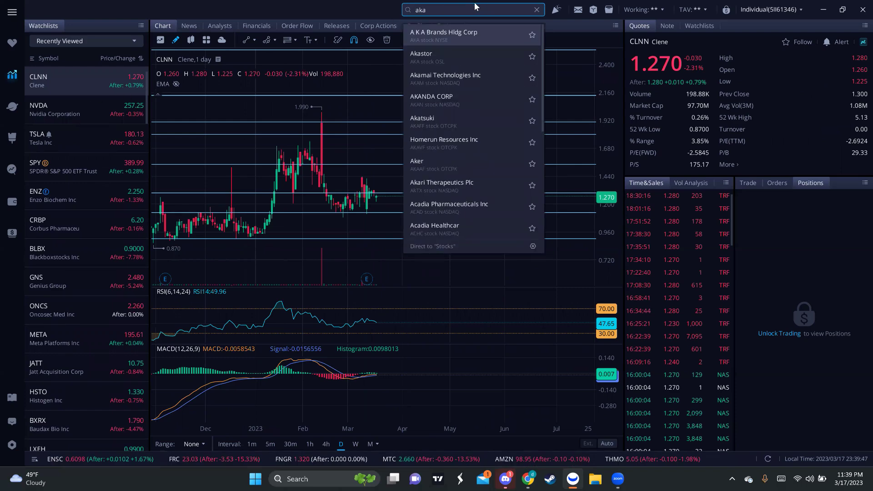
pyautogui.click(432, 99)
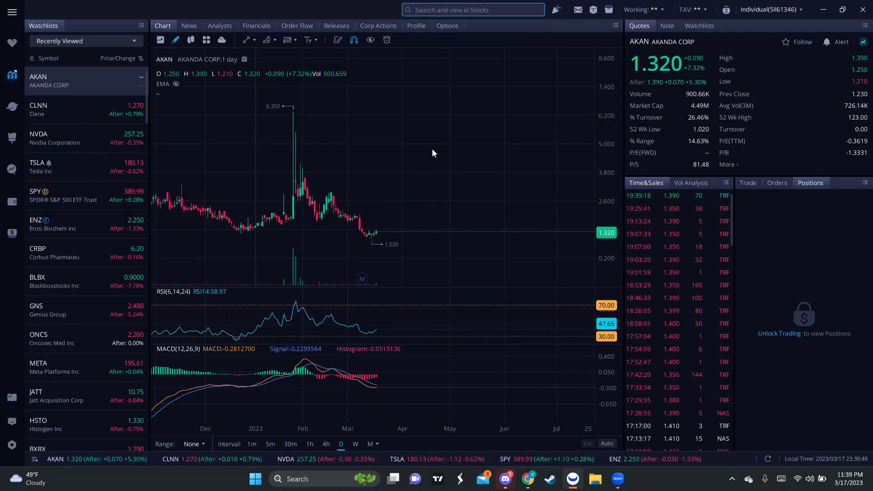
# Step: Examine AKAN's daily candles from the late-January spike through March 17 on an adjusted price scale
pyautogui.moveTo(431, 216); pyautogui.dragTo(428, 149)
pyautogui.moveTo(617, 236); pyautogui.dragTo(603, 106)
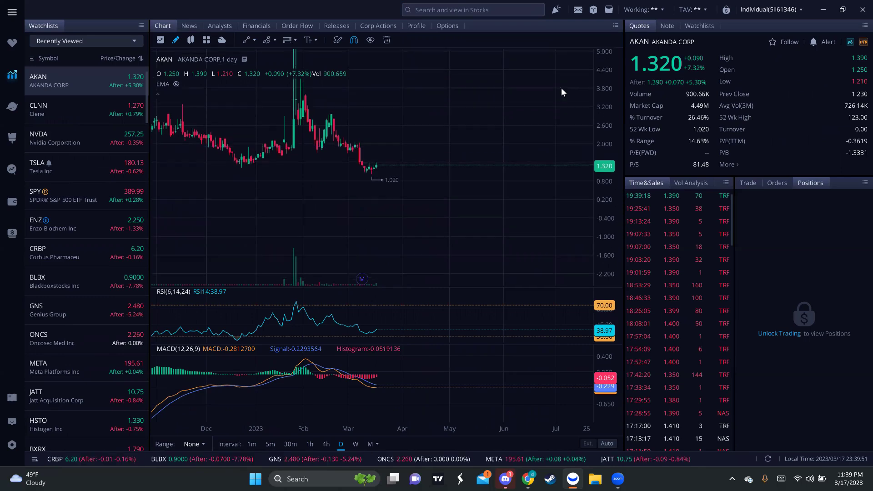
pyautogui.scroll(3, 423, 150)
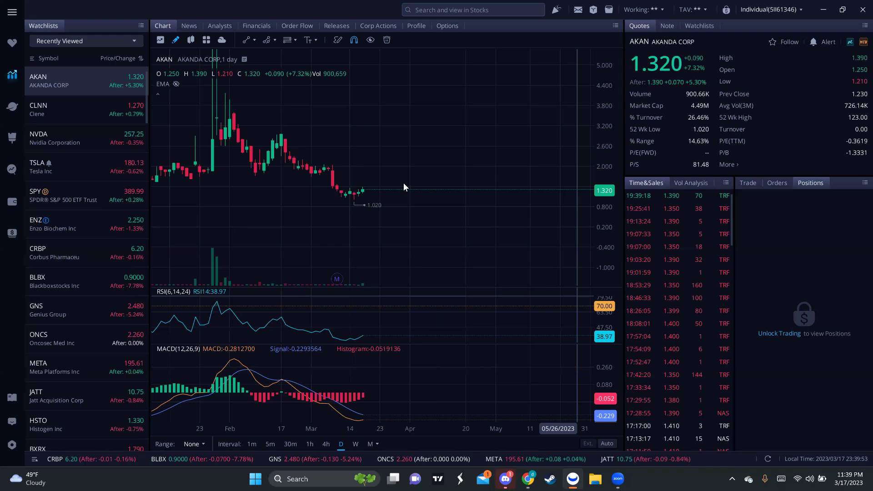
pyautogui.scroll(3, 404, 186)
pyautogui.scroll(-2, 182, 64)
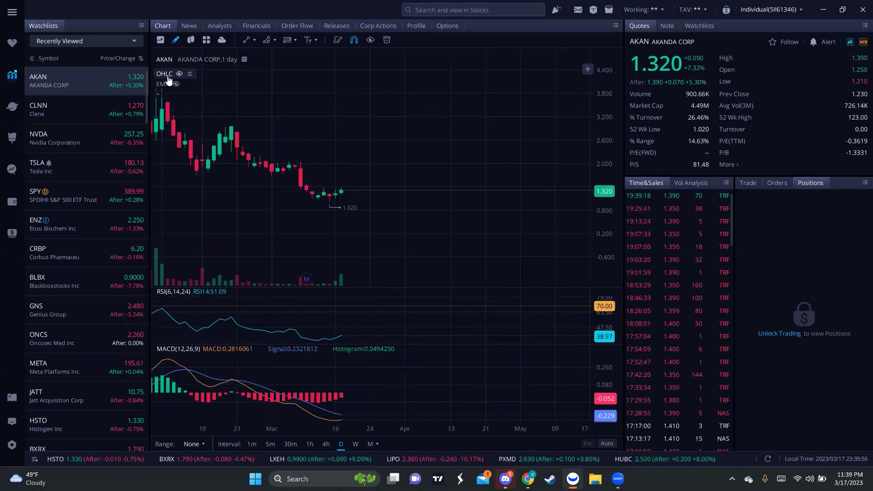
# Step: Show the EMA lines on AKAN's daily chart and compare the candles since January with them
pyautogui.click(177, 87)
pyautogui.scroll(-2, 337, 207)
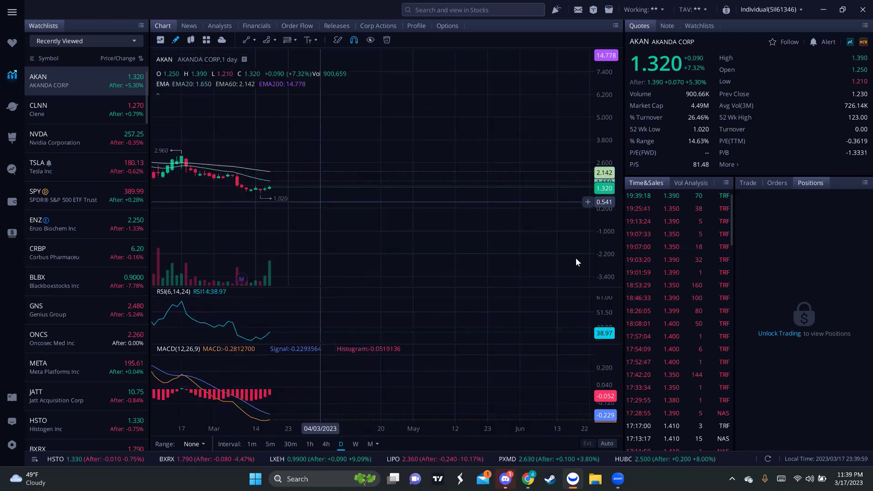
pyautogui.moveTo(606, 213); pyautogui.dragTo(607, 140)
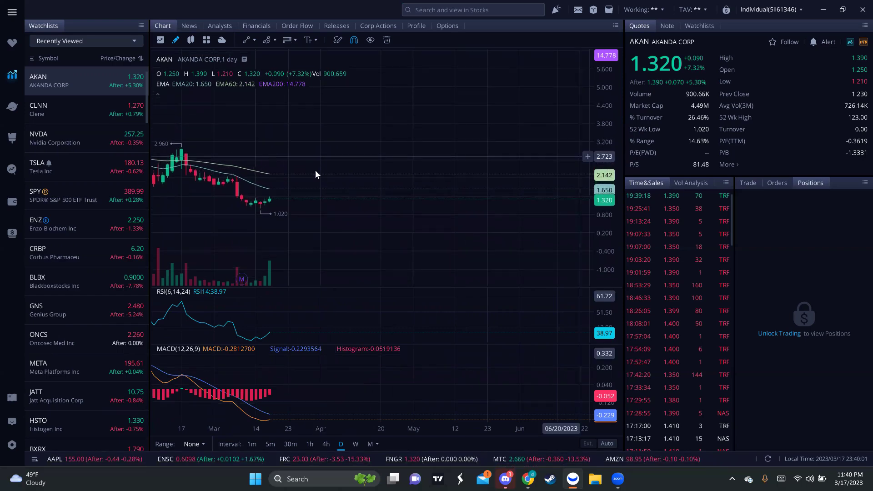
pyautogui.moveTo(282, 175); pyautogui.dragTo(559, 238)
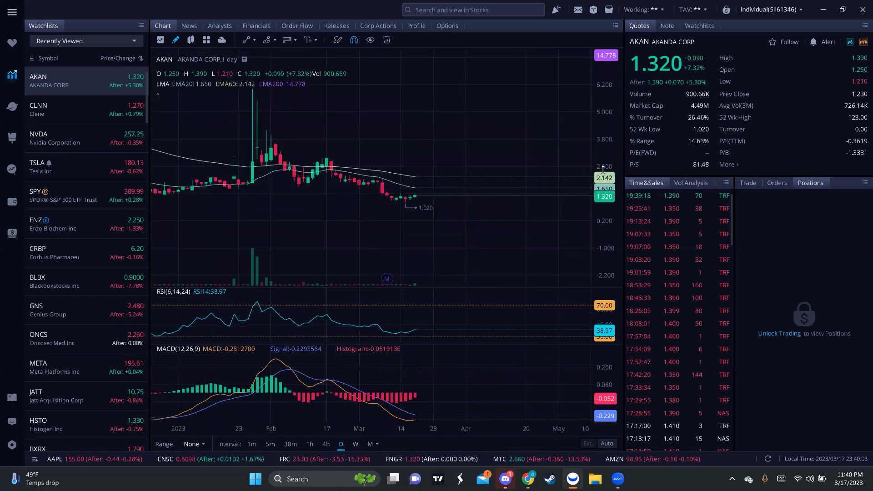
pyautogui.scroll(6, 416, 216)
pyautogui.scroll(-4, 446, 232)
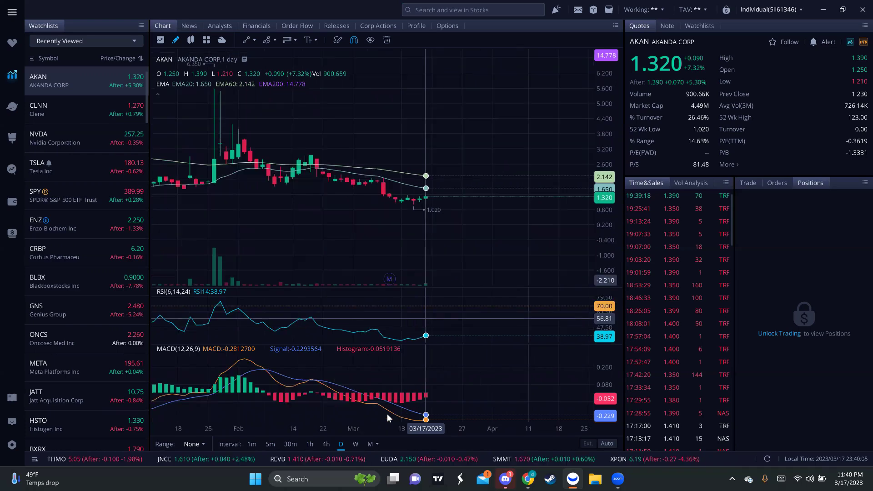
pyautogui.scroll(-2, 396, 245)
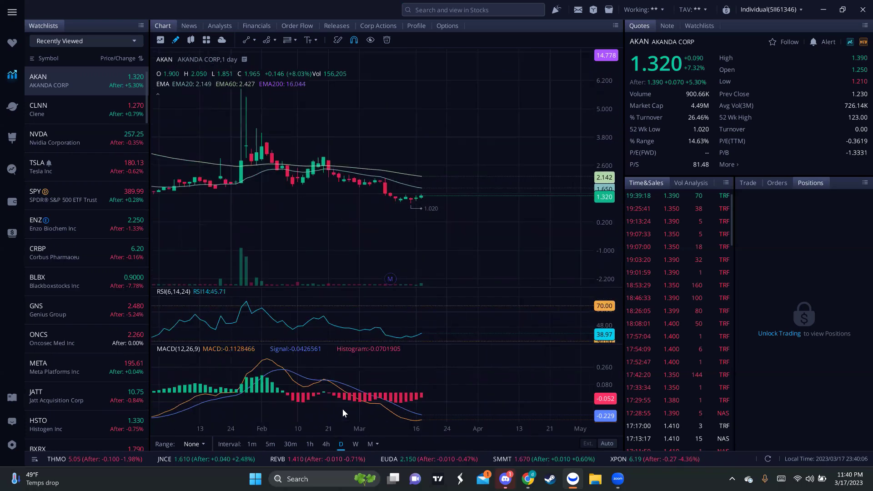
# Step: Switch AKAN to the 4-hour interval and examine the candles since the March 9 spike against the VWAP and EMA lines
pyautogui.click(326, 444)
pyautogui.scroll(-2, 407, 162)
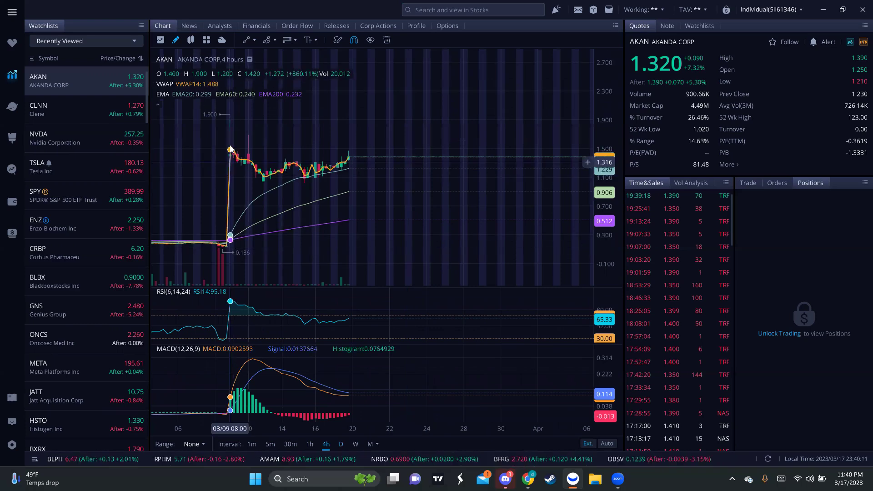
pyautogui.scroll(2, 356, 165)
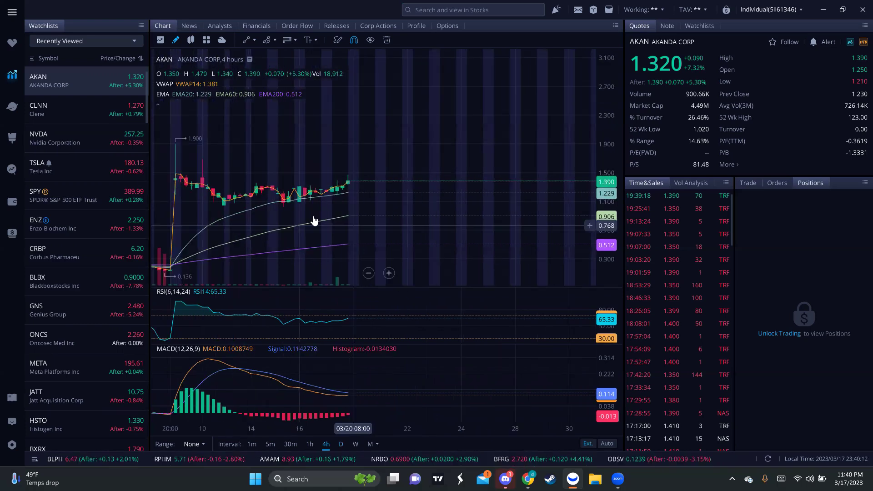
pyautogui.scroll(-2, 337, 195)
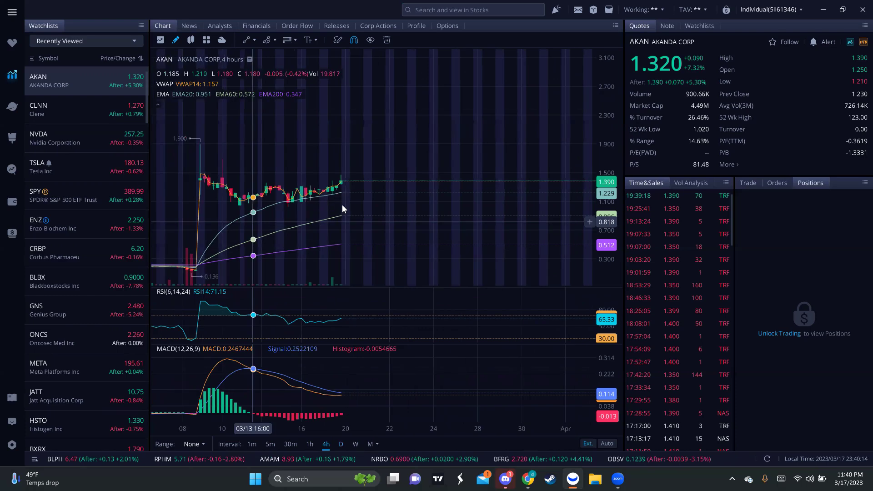
pyautogui.scroll(-2, 422, 203)
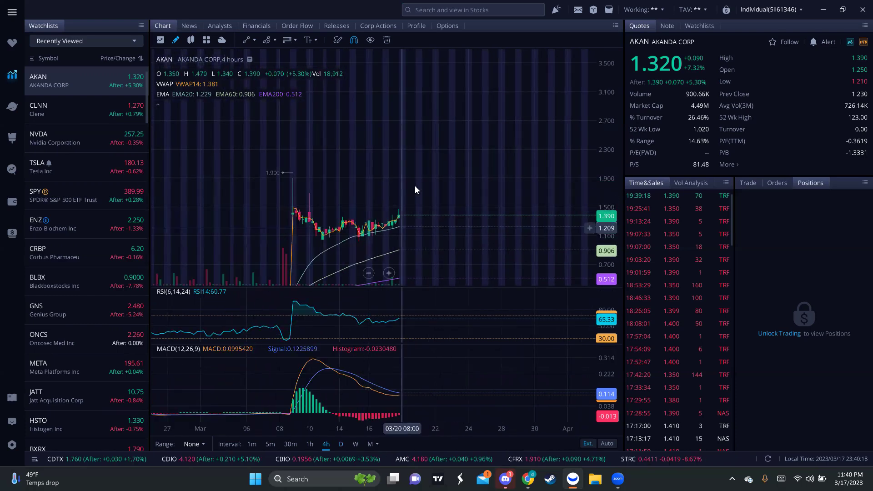
pyautogui.scroll(-1, 450, 138)
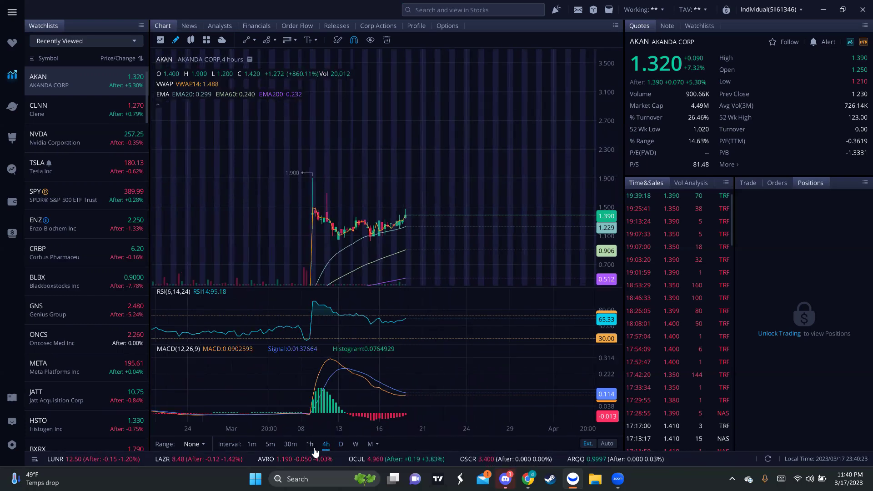
# Step: Compare AKAN's 1-hour, daily and 4-hour candles, ending on the 1-hour interval
pyautogui.scroll(-1, 421, 274)
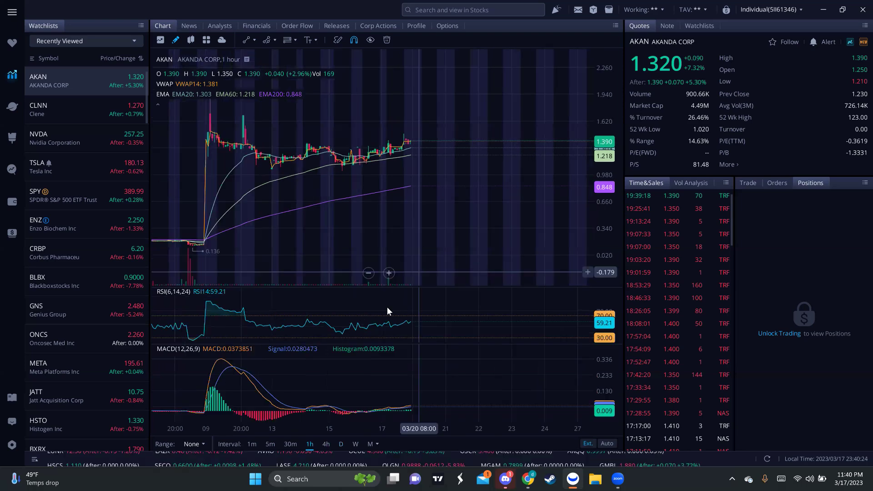
pyautogui.click(340, 443)
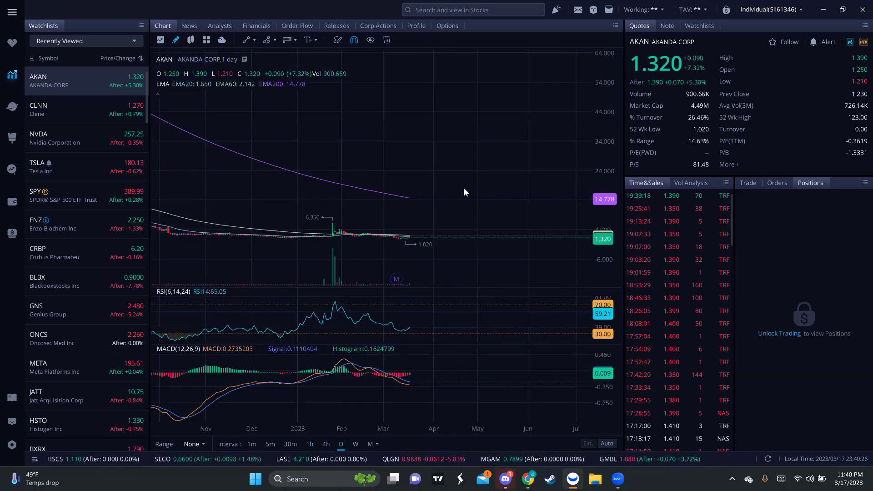
pyautogui.click(326, 444)
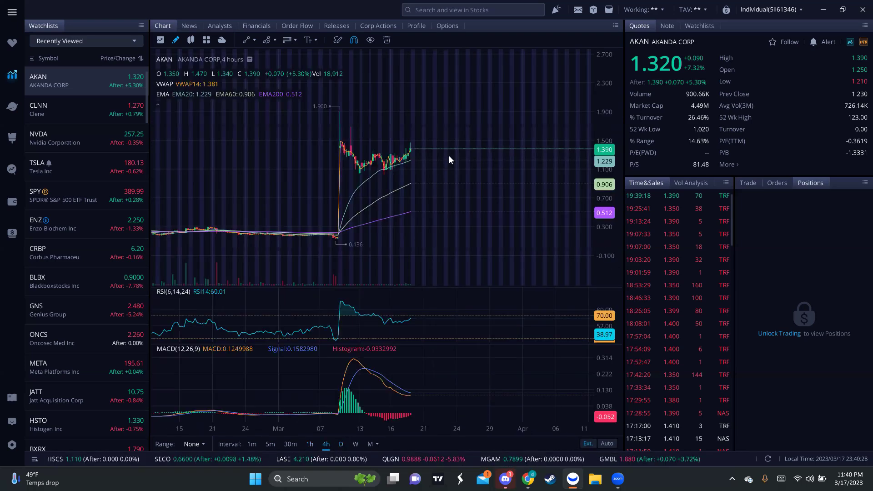
pyautogui.click(310, 443)
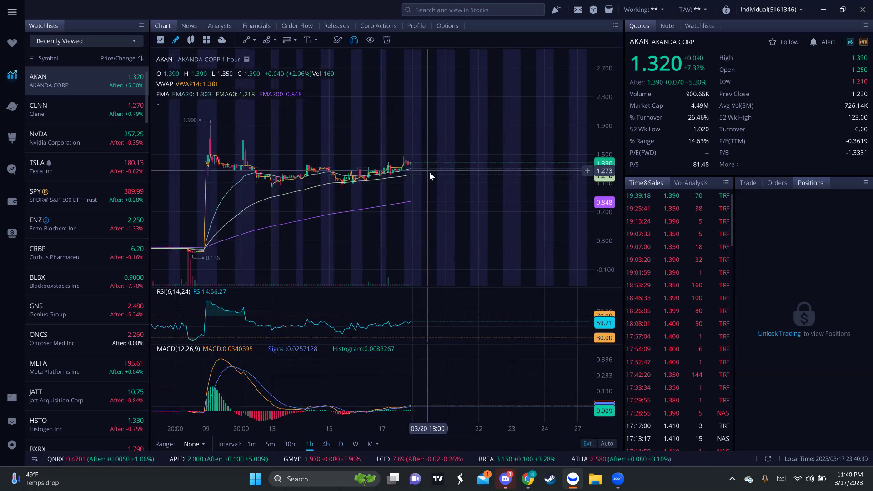
# Step: Examine AKAN's 1-hour candles from March 9 through March 17 against the VWAP and EMA lines, including the March 15 low
pyautogui.scroll(-3, 433, 182)
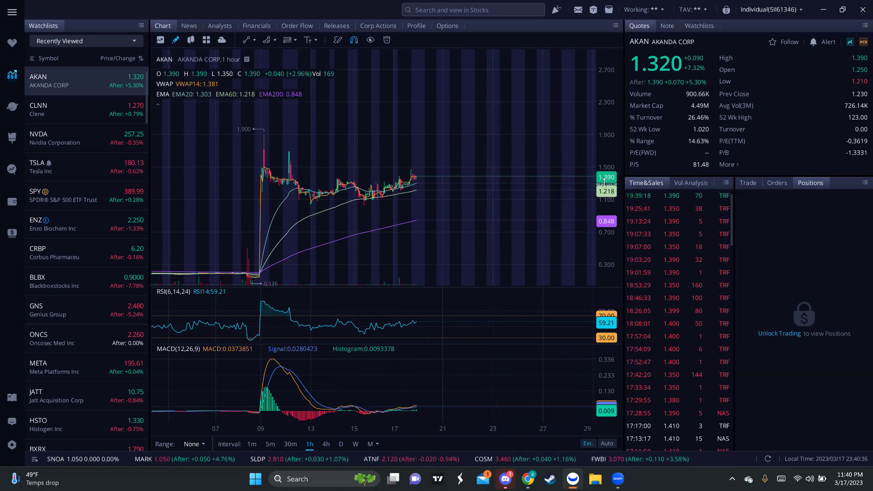
pyautogui.scroll(2, 435, 197)
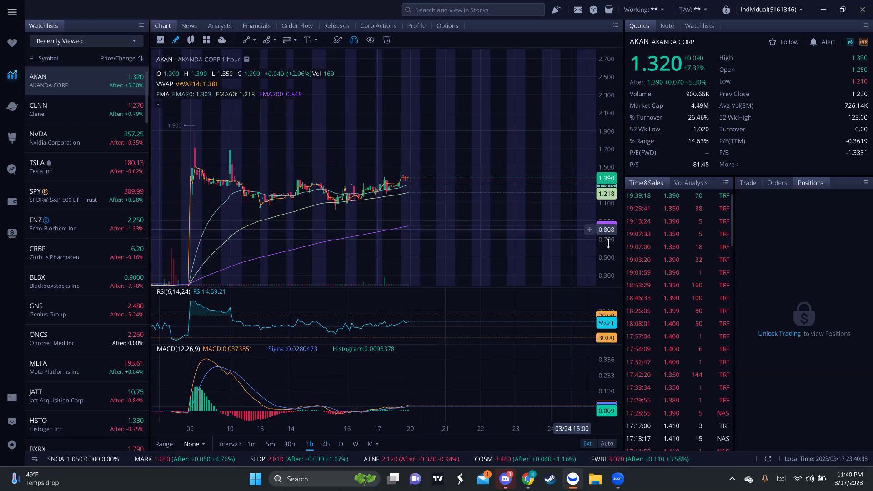
pyautogui.moveTo(607, 243); pyautogui.dragTo(602, 153)
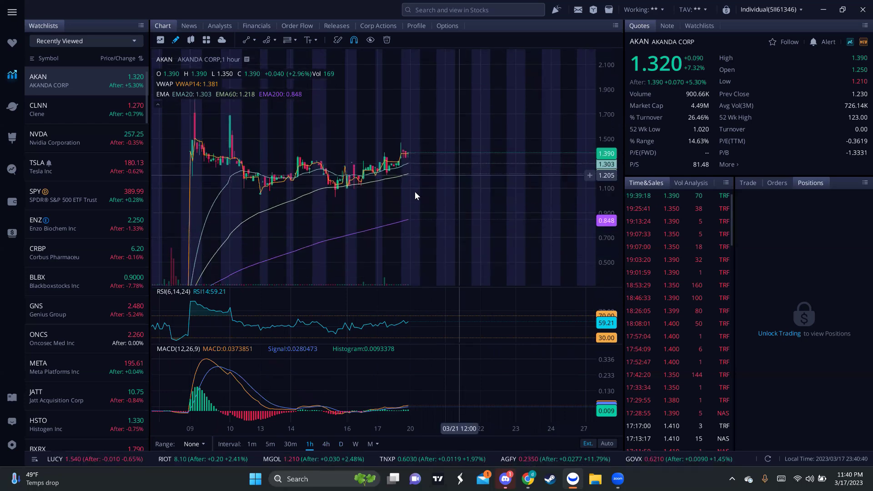
pyautogui.scroll(3, 415, 192)
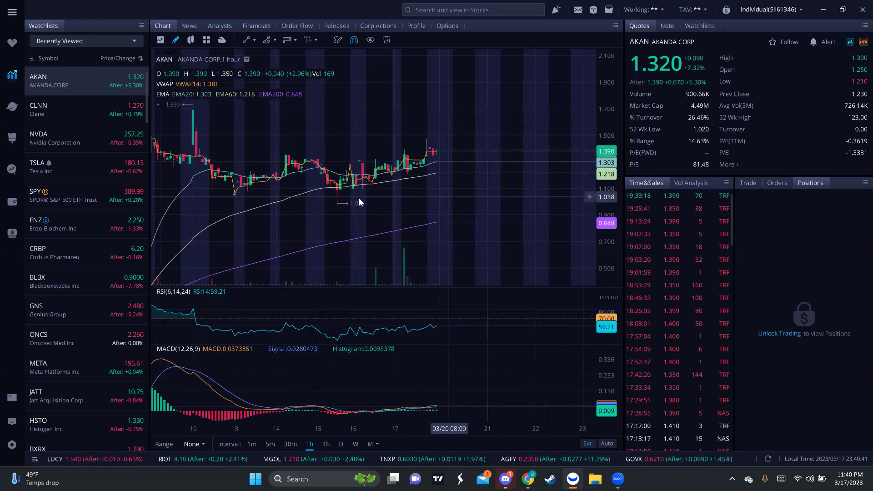
pyautogui.scroll(2, 381, 201)
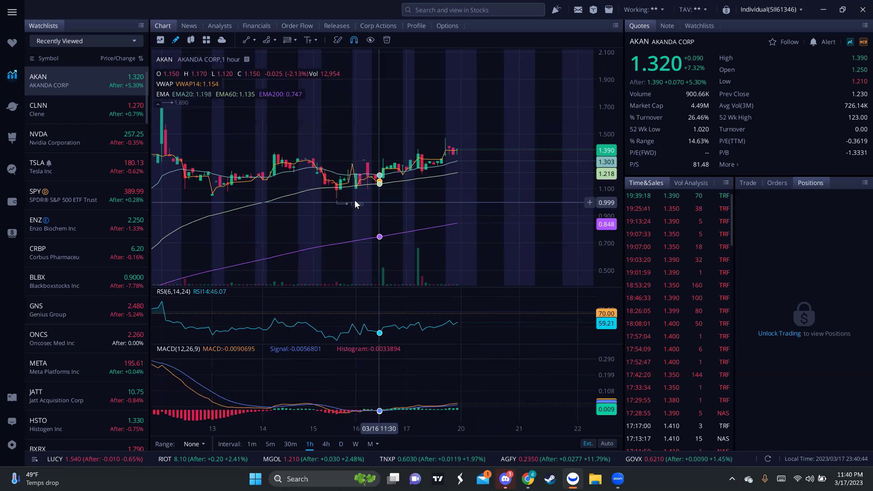
pyautogui.moveTo(353, 200); pyautogui.dragTo(393, 201)
pyautogui.hscroll(-1, 386, 205)
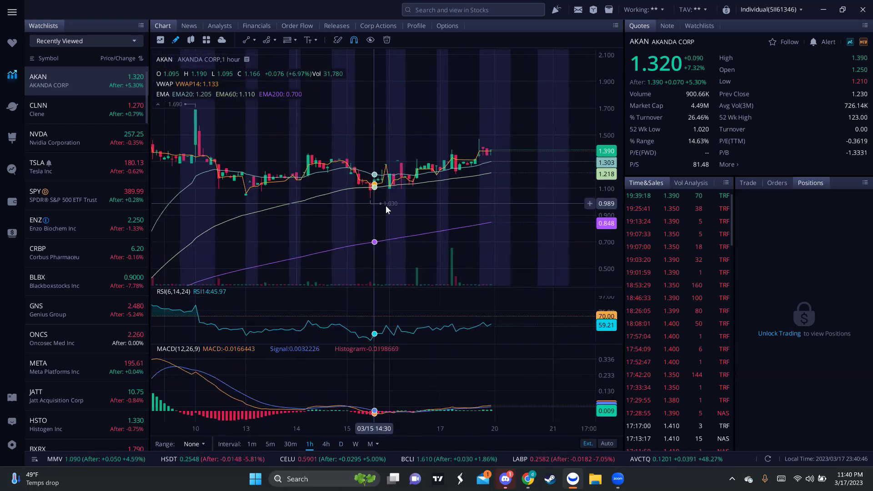
pyautogui.scroll(-2, 500, 222)
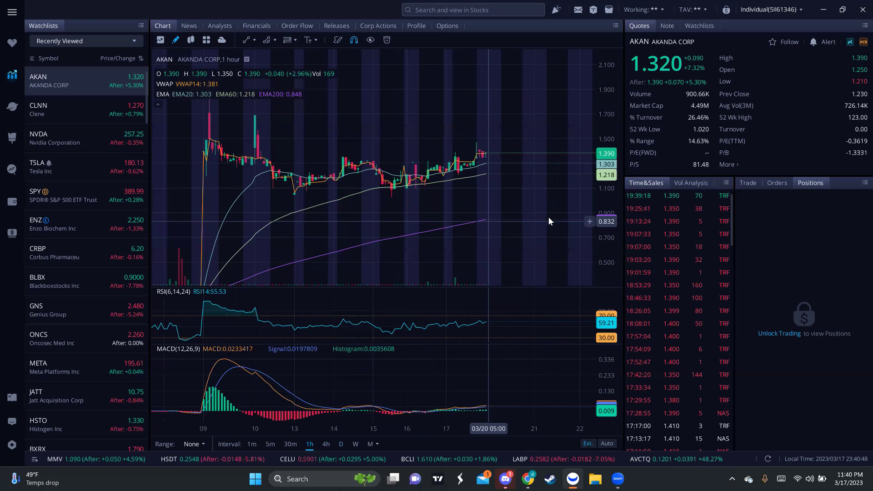
pyautogui.moveTo(549, 217); pyautogui.dragTo(498, 204)
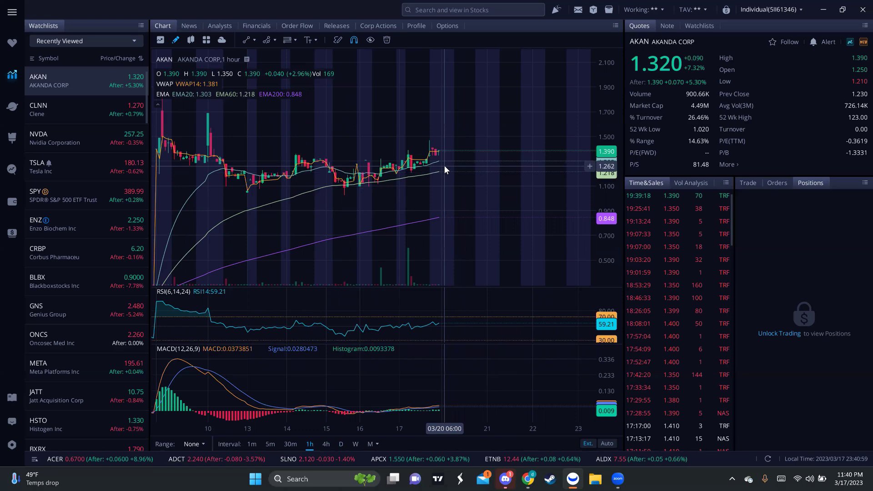
# Step: Return AKAN to the 4-hour interval and examine the March 9 spike and the candles that follow it
pyautogui.click(326, 444)
pyautogui.scroll(1, 467, 145)
pyautogui.moveTo(468, 144); pyautogui.dragTo(431, 322)
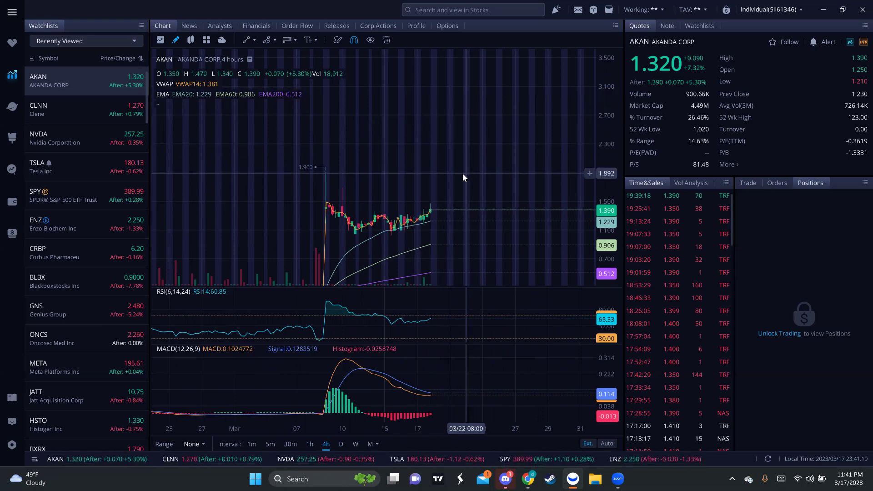
pyautogui.scroll(-4, 429, 192)
pyautogui.scroll(2, 318, 240)
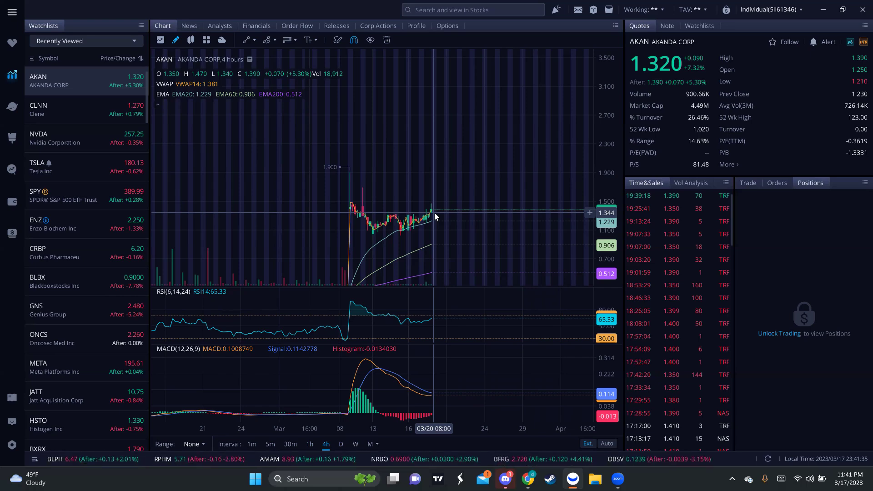
# Step: Examine AKAN's 4-hour candles through March 17 up close, comparing them with the VWAP, EMA, RSI and MACD lines
pyautogui.scroll(1, 434, 217)
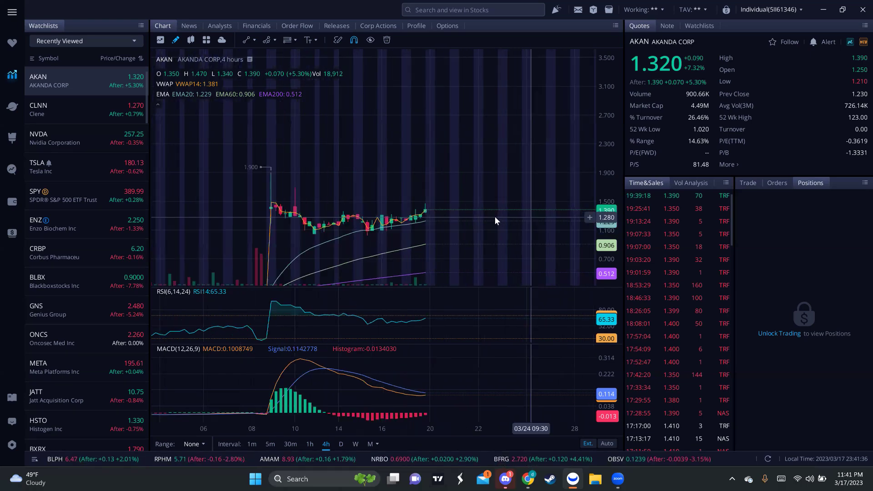
pyautogui.scroll(1, 495, 216)
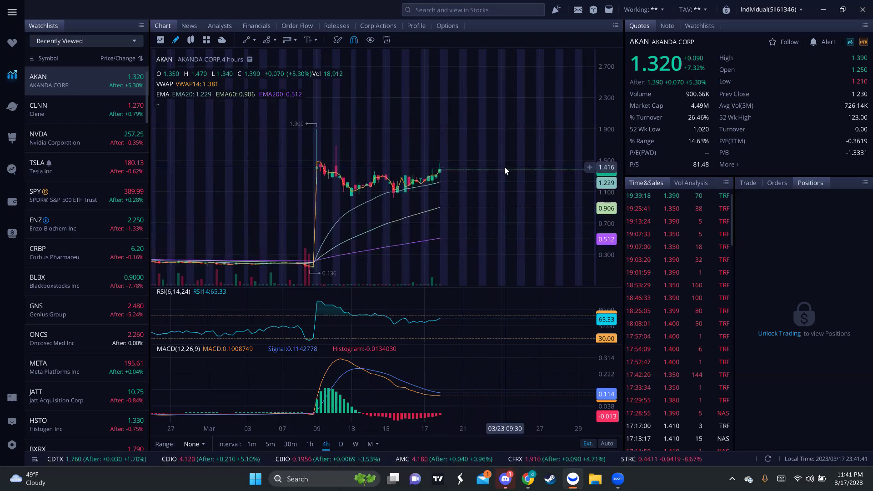
pyautogui.scroll(2, 445, 106)
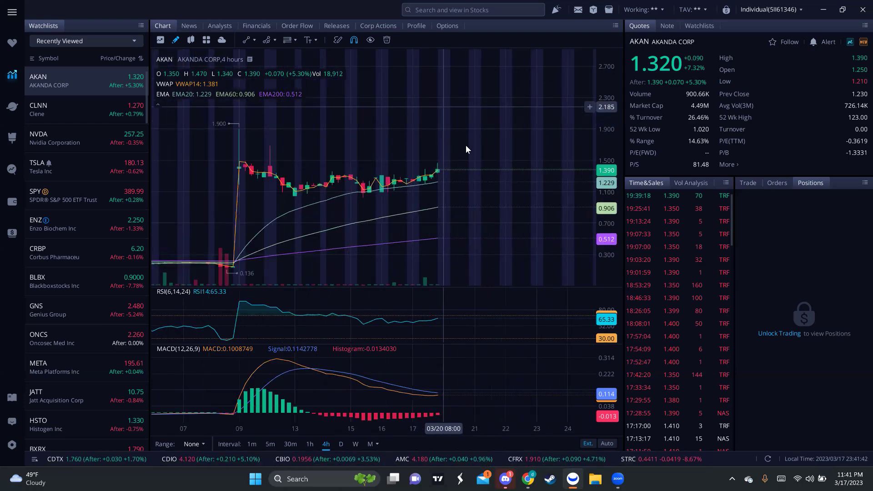
pyautogui.scroll(-1, 482, 172)
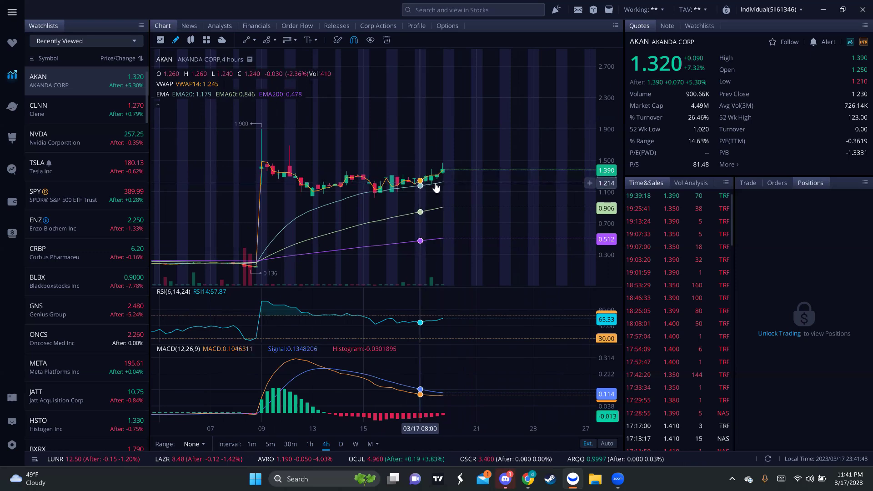
pyautogui.scroll(-3, 506, 182)
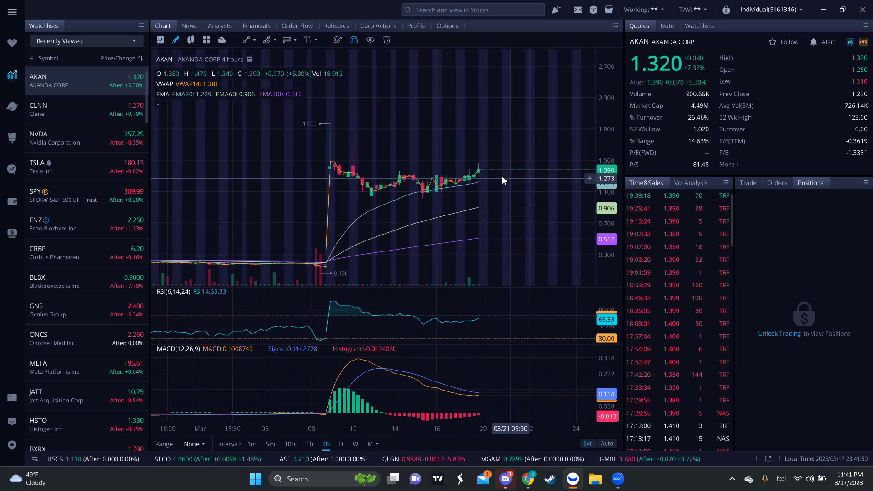
pyautogui.moveTo(512, 178); pyautogui.dragTo(404, 175)
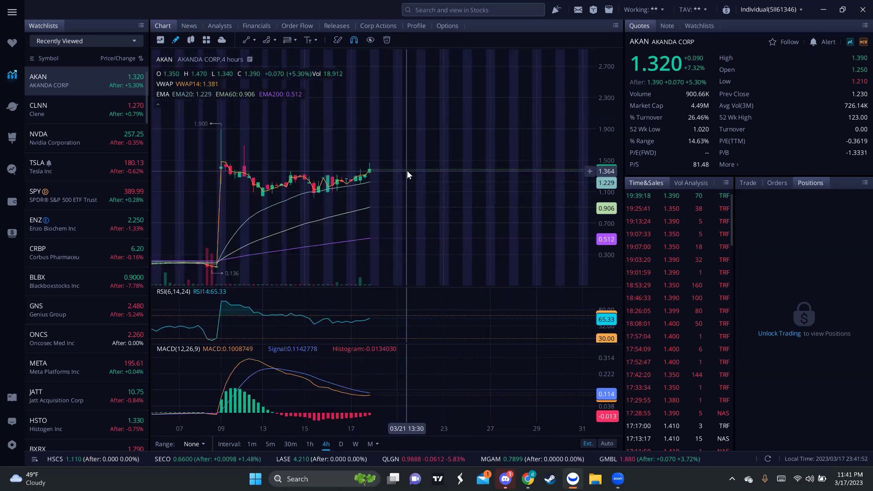